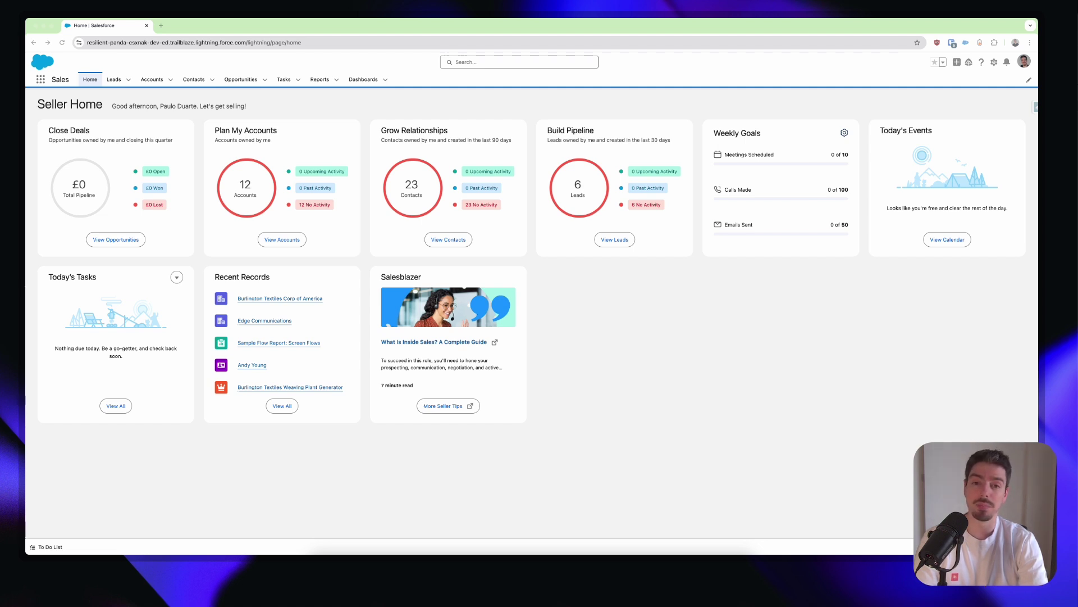
# Step: Open the Burlington Textiles Corp of America account, view the output of its Record Id action, and dismiss it
pyautogui.click(151, 79)
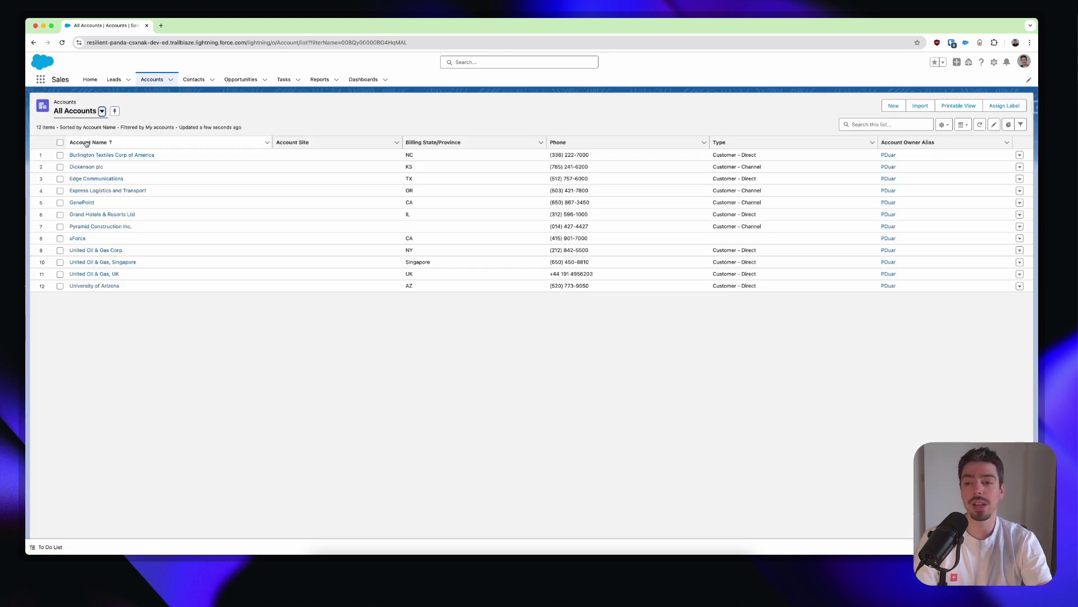
pyautogui.click(89, 155)
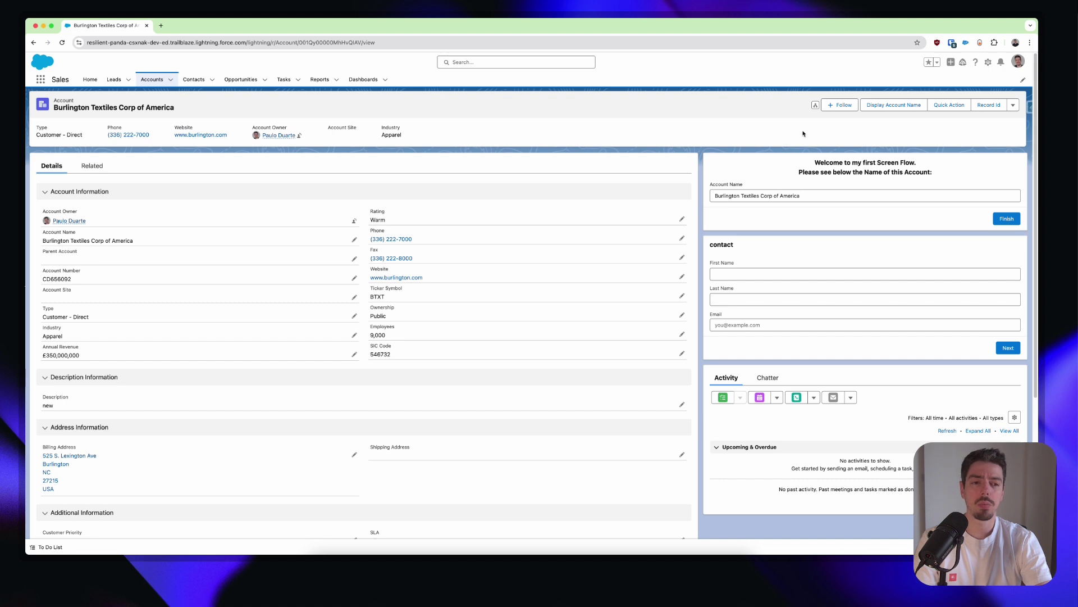
pyautogui.click(989, 105)
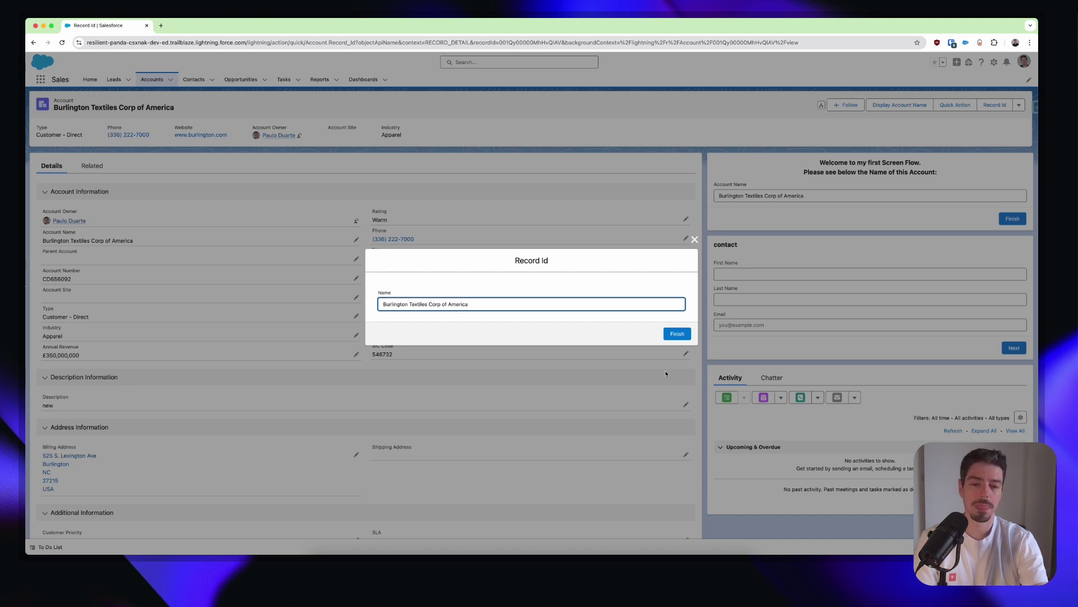
pyautogui.click(695, 239)
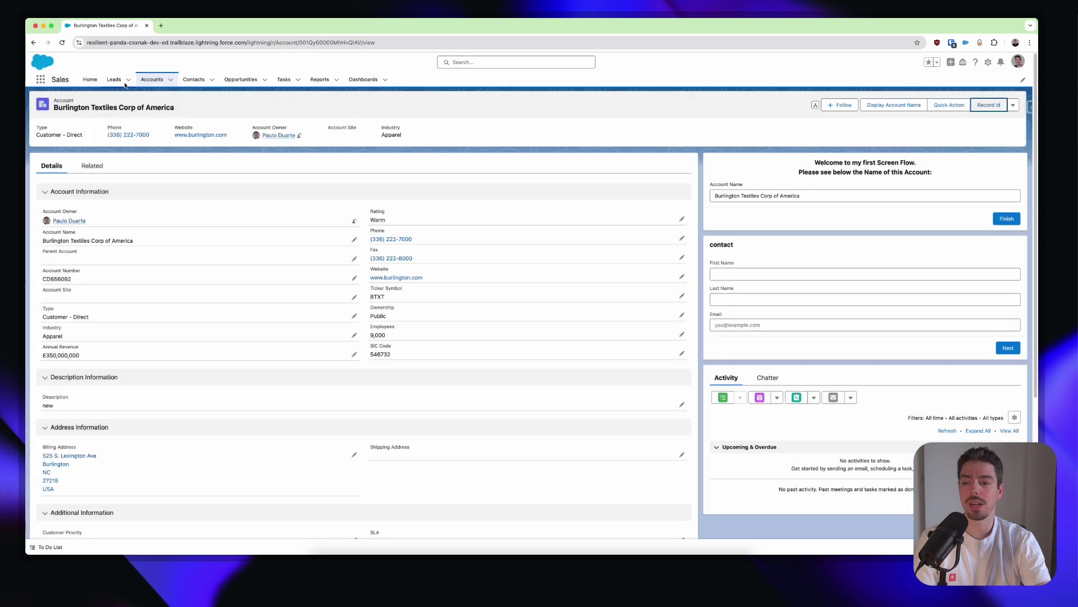
# Step: Open the Dickenson plc account, view the output of its Record Id action, and dismiss it
pyautogui.click(142, 84)
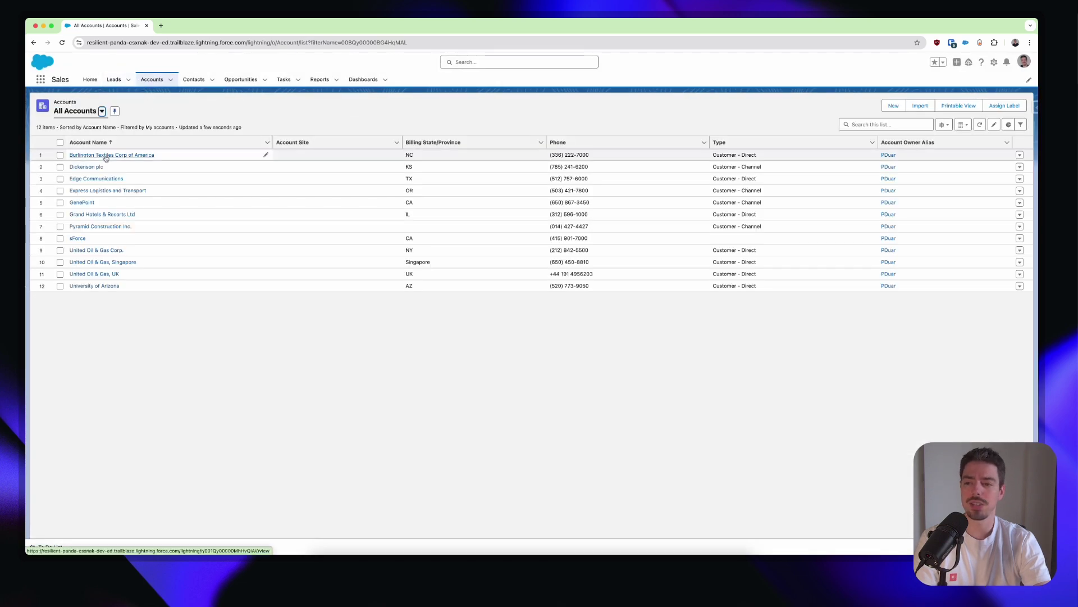
pyautogui.click(87, 166)
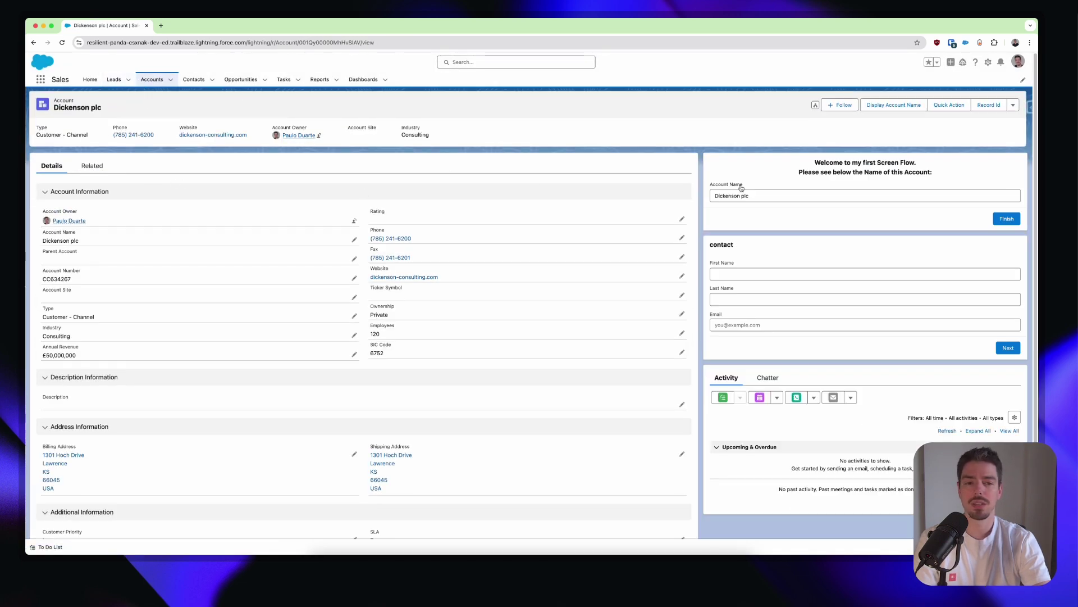
pyautogui.click(991, 106)
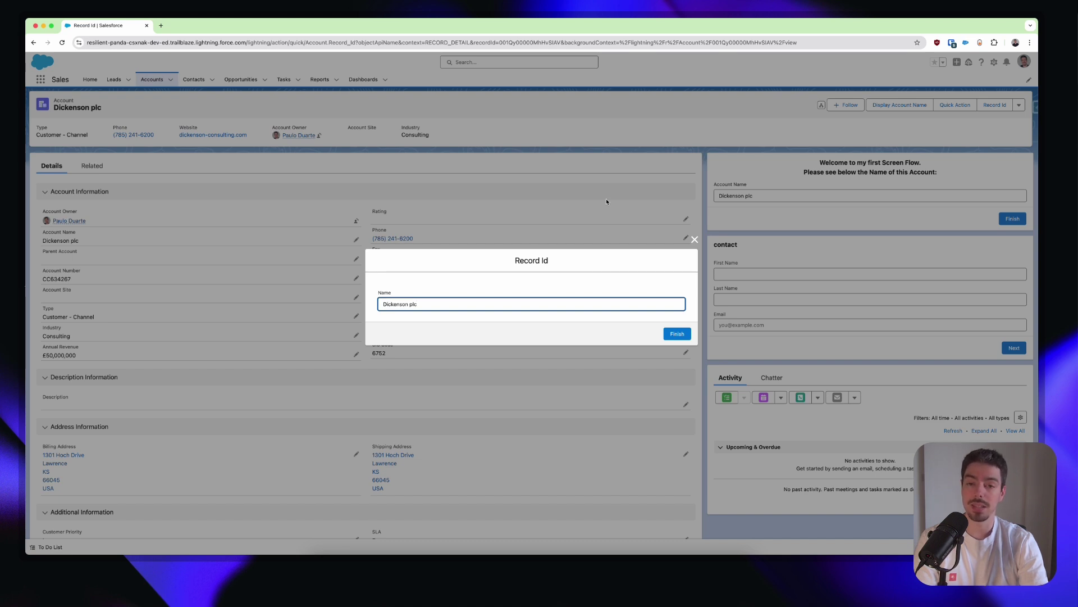
pyautogui.click(695, 240)
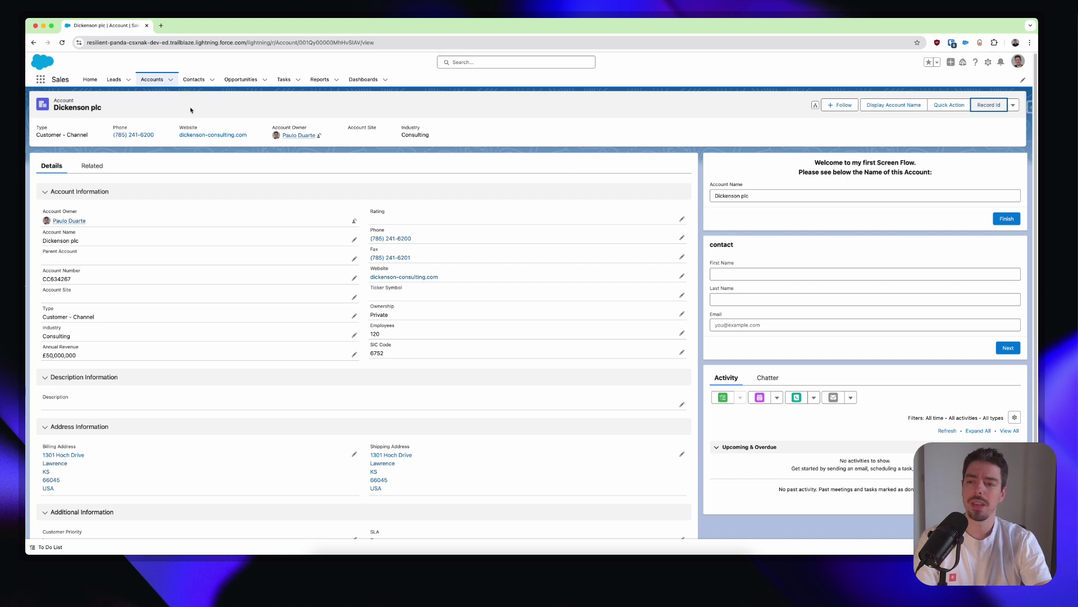
# Step: Open the first contact in the contacts list, view the output of its Record Id action, and dismiss it
pyautogui.click(192, 81)
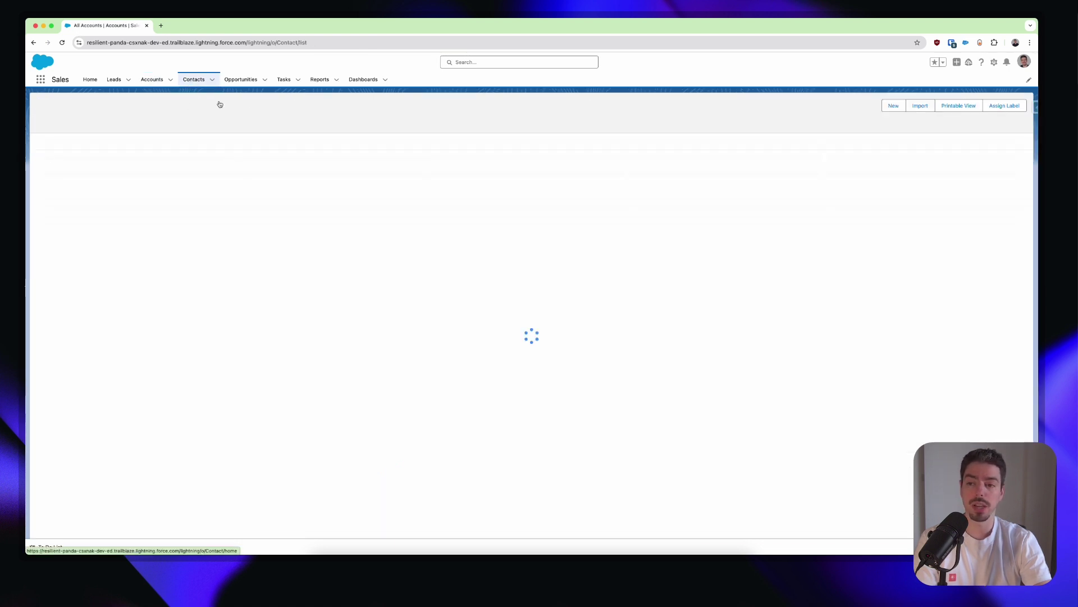
pyautogui.click(84, 155)
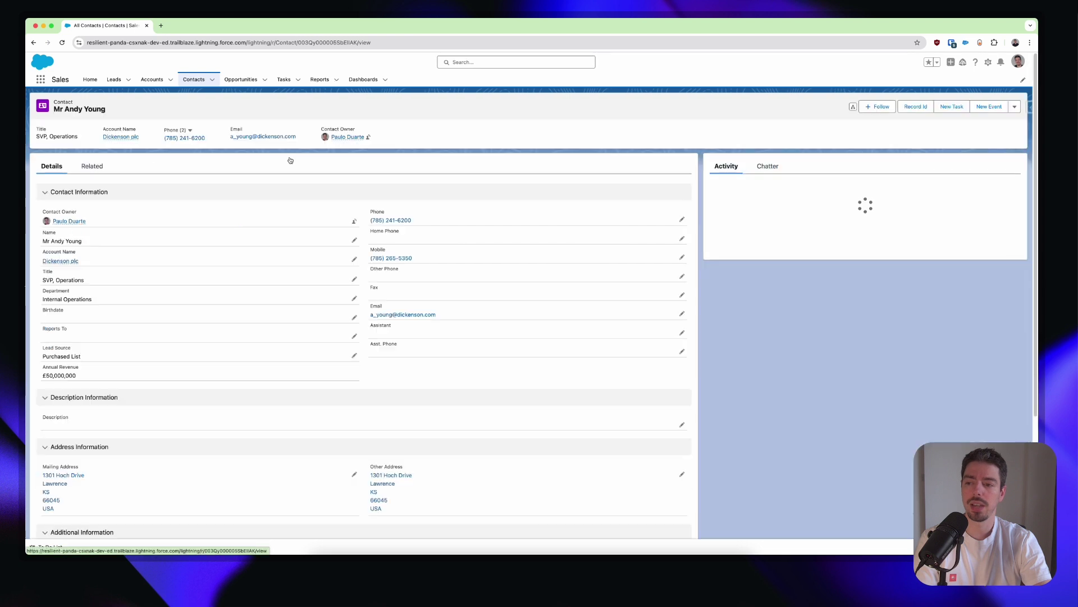
pyautogui.click(912, 106)
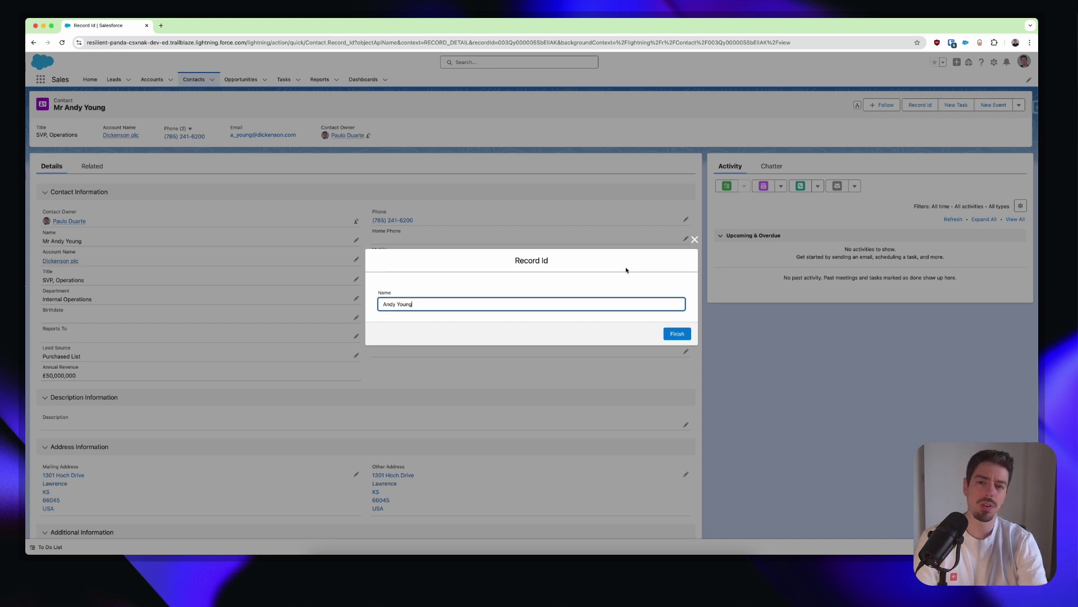
pyautogui.click(695, 240)
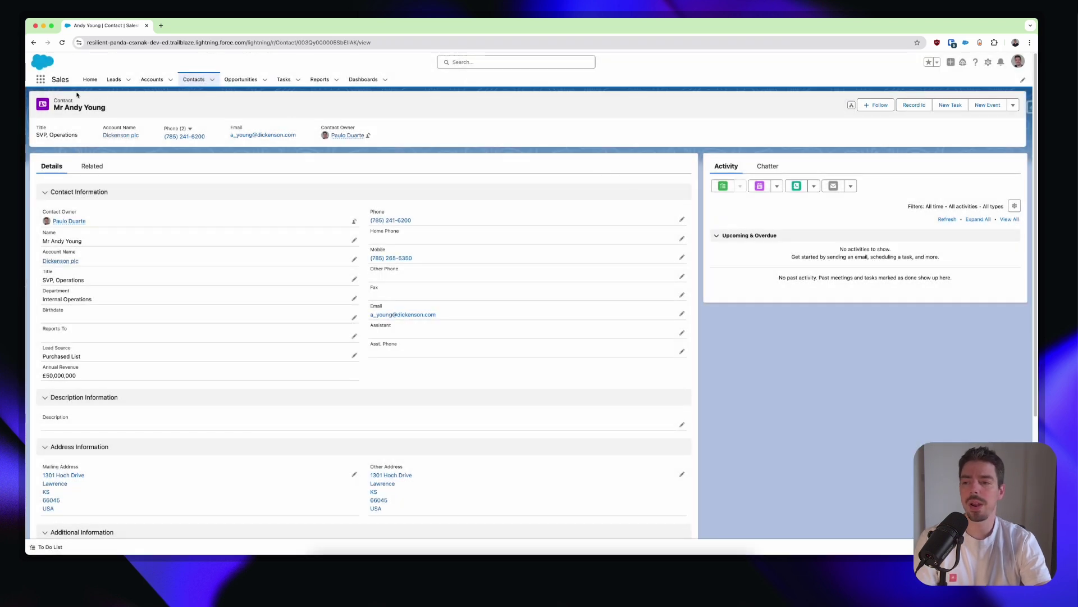
# Step: Find the Automation app with the search term "automa" and open it
pyautogui.click(40, 79)
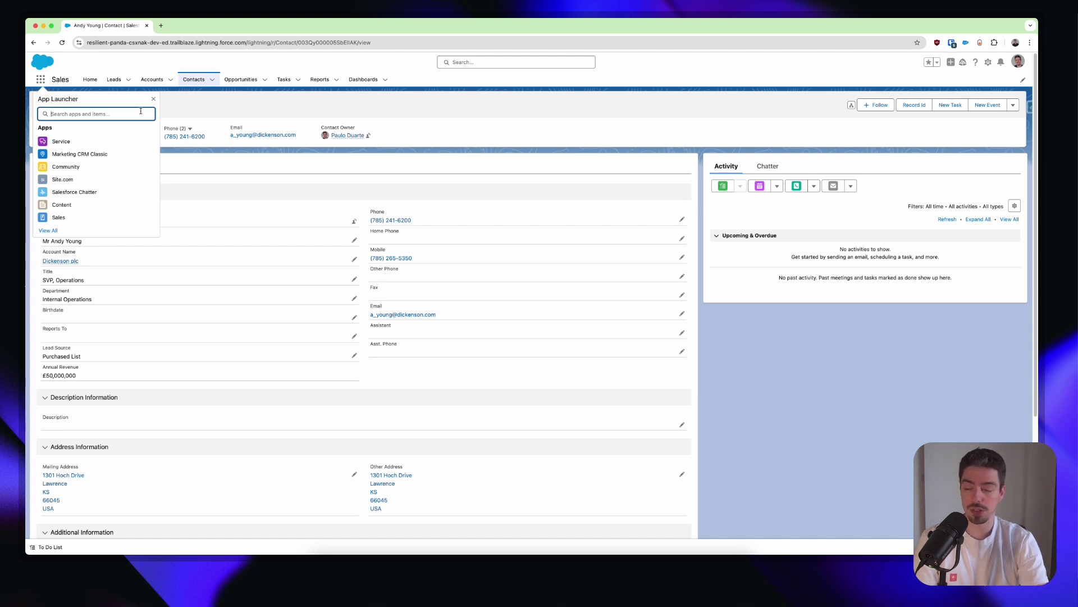
pyautogui.write('automa')
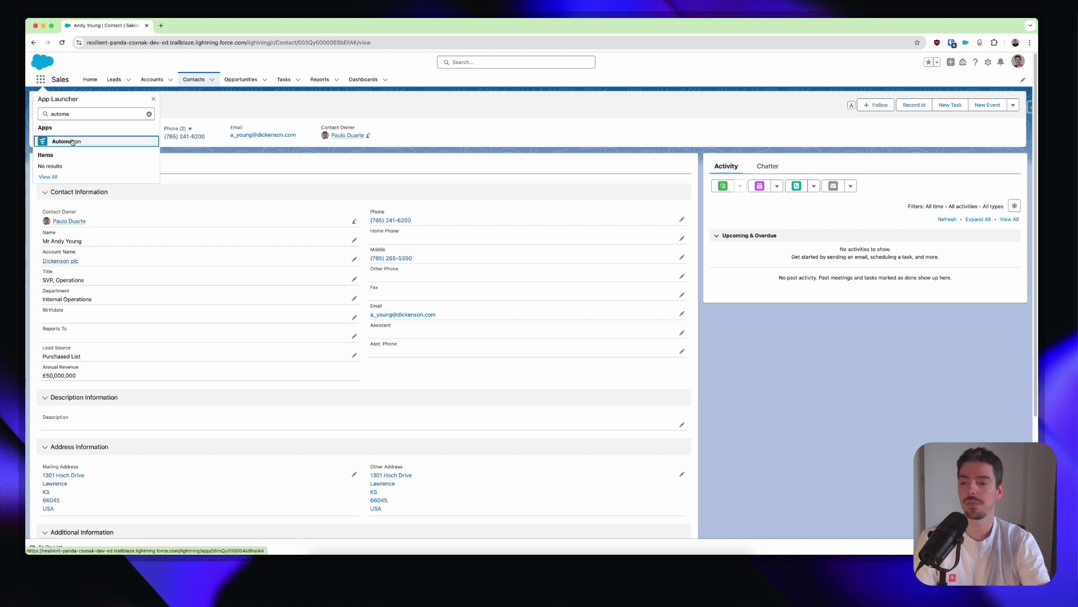
pyautogui.click(73, 141)
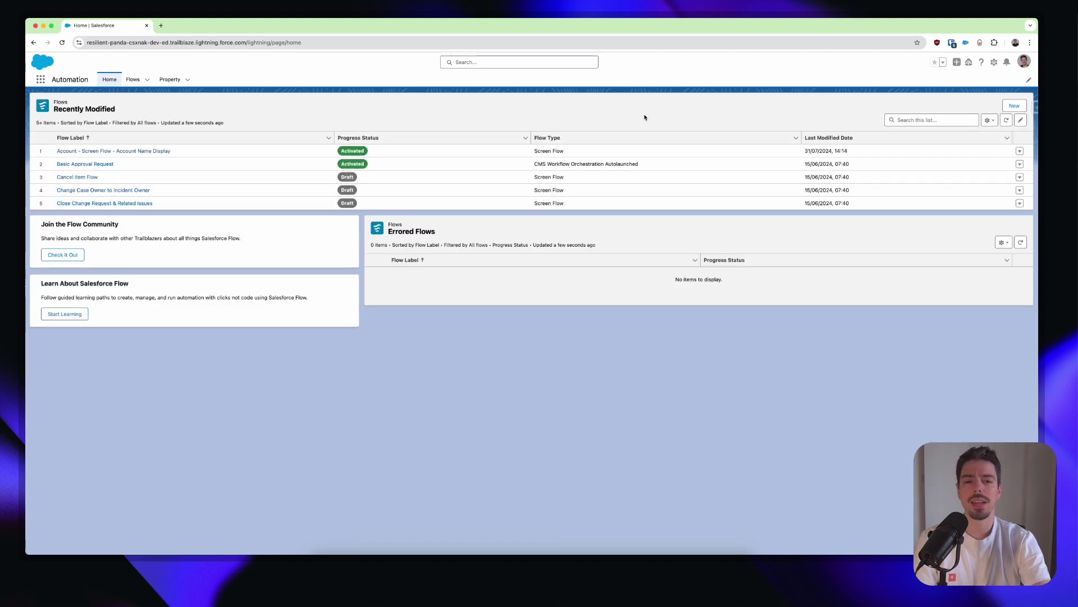
# Step: Create a new flow from scratch, choosing Screen Flow as its type
pyautogui.click(1015, 109)
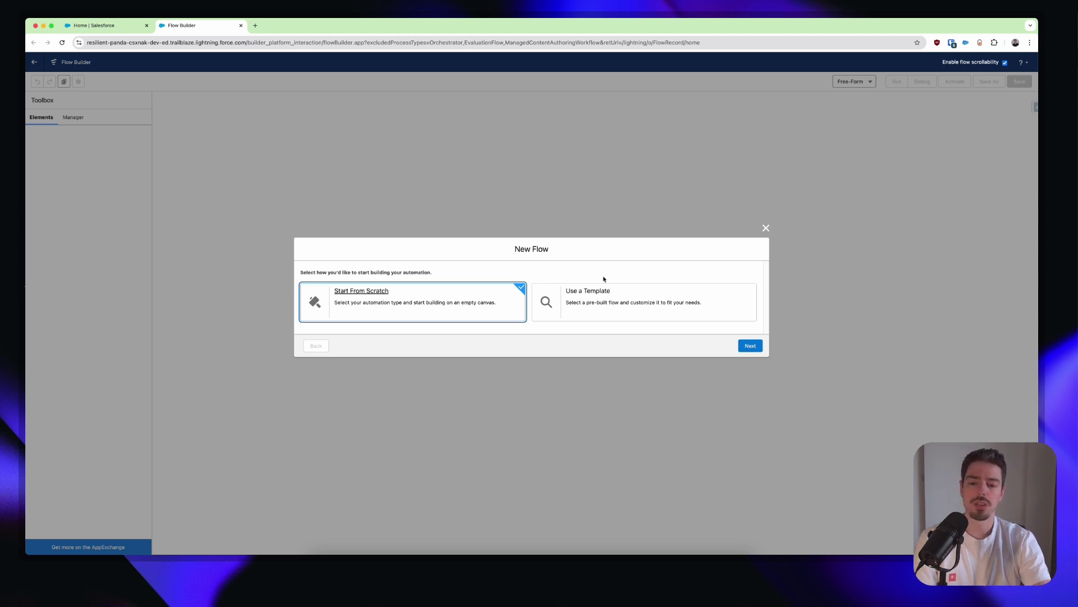
pyautogui.click(750, 345)
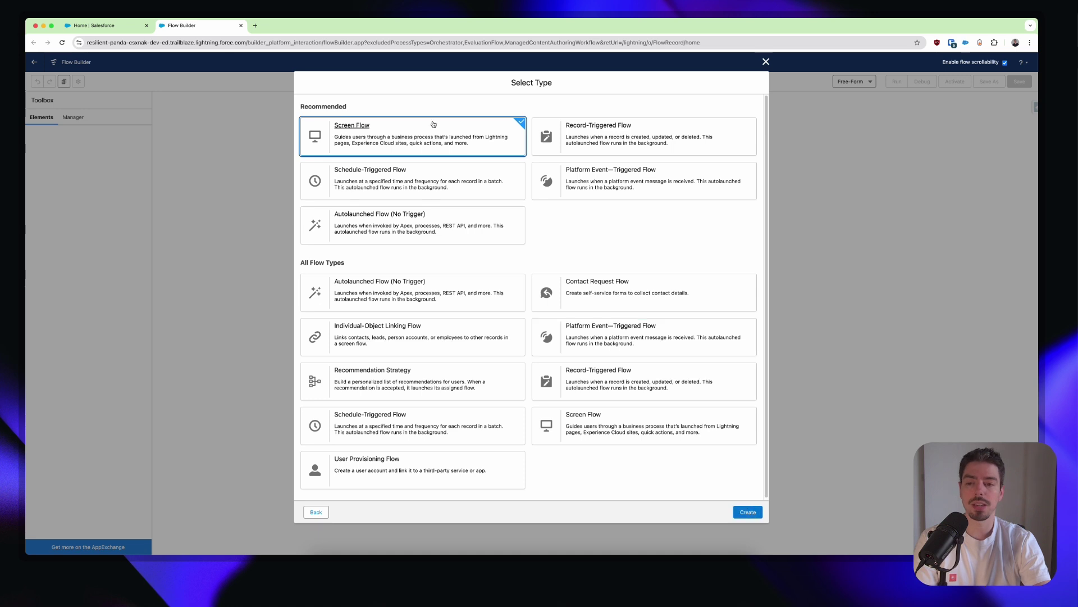
pyautogui.click(747, 511)
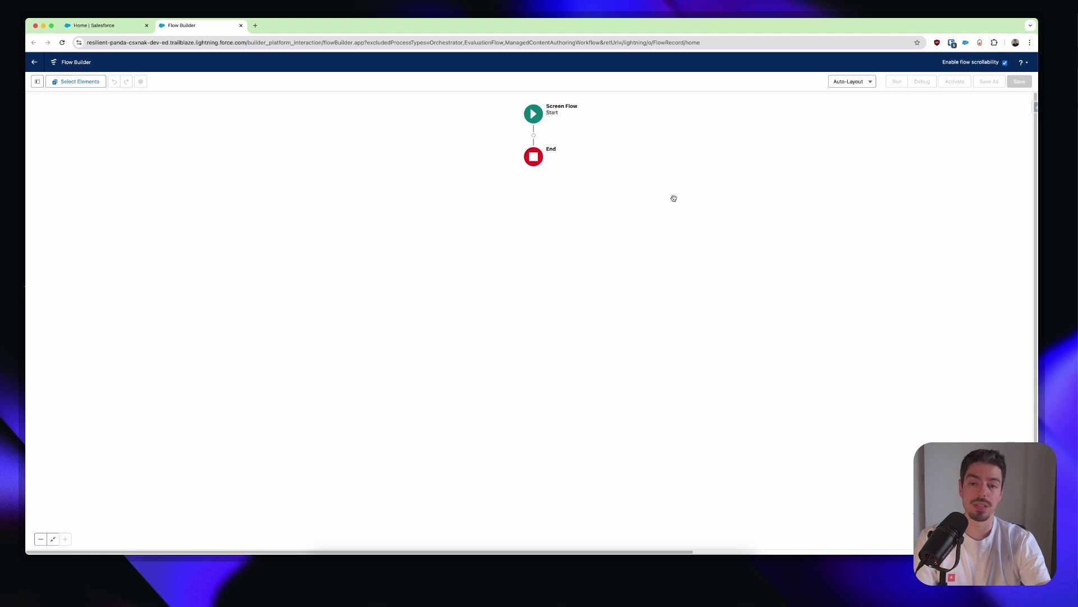
# Step: Add a Get Records element labelled "get Account" between Start and End, with Account as its object
pyautogui.click(534, 135)
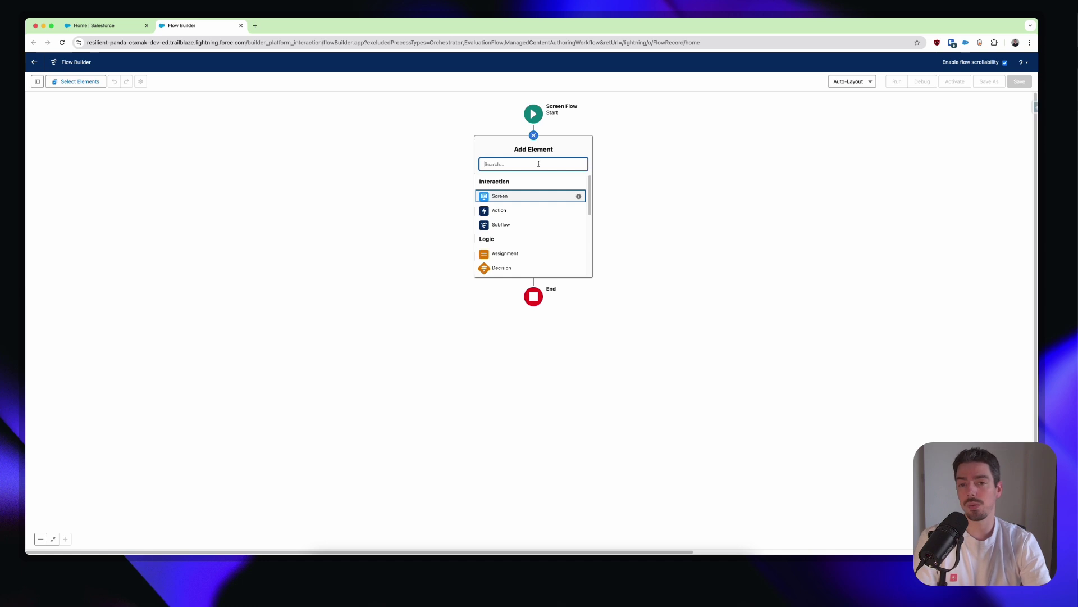
pyautogui.write('get')
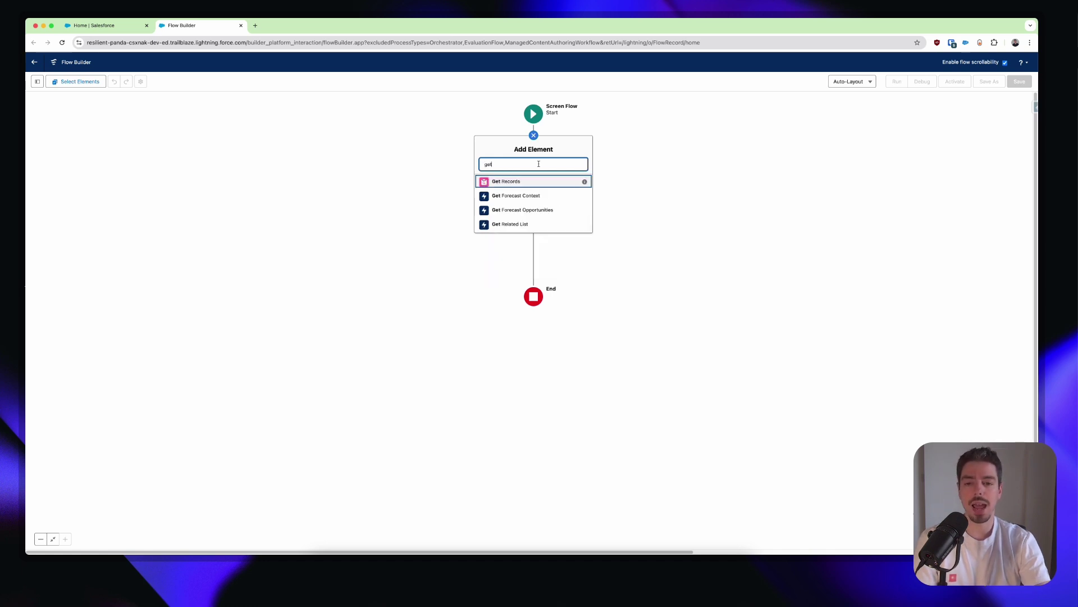
pyautogui.click(539, 180)
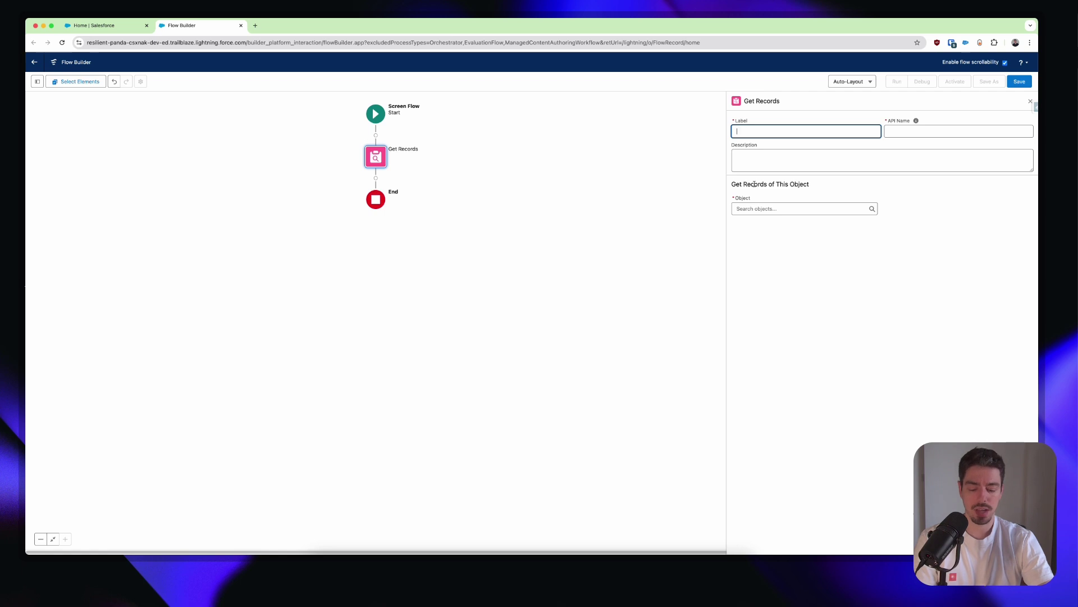
pyautogui.write('get Account')
pyautogui.press('Tab')
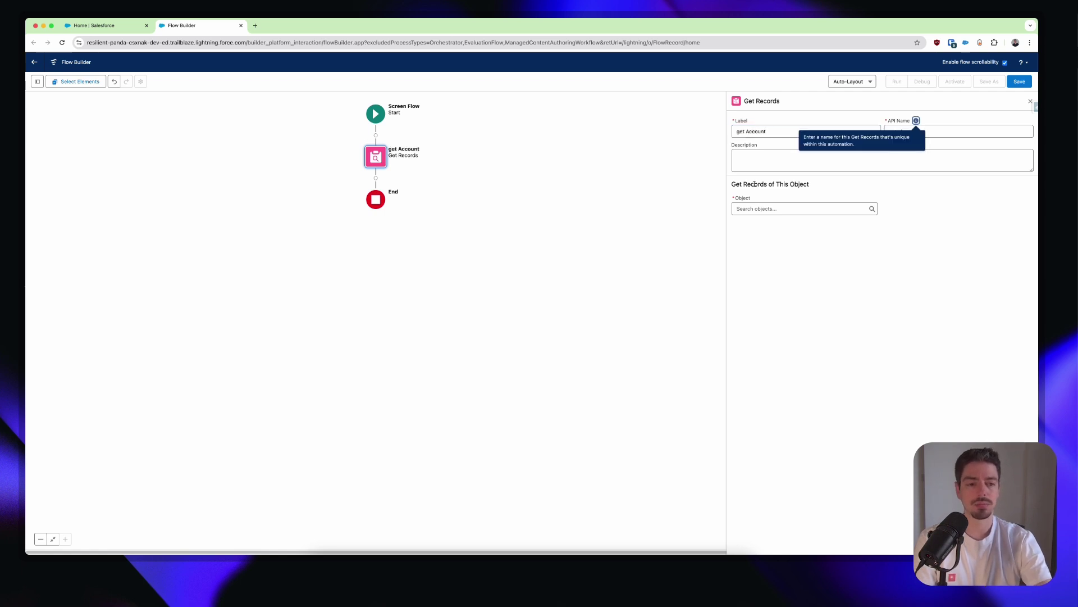
pyautogui.click(832, 211)
pyautogui.write('Account')
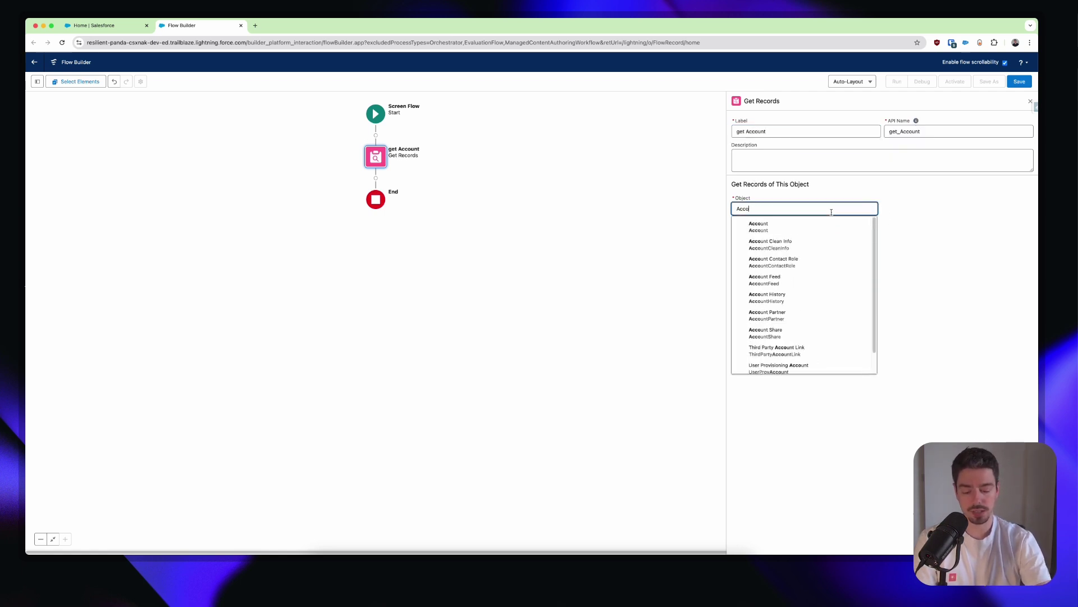
pyautogui.click(829, 229)
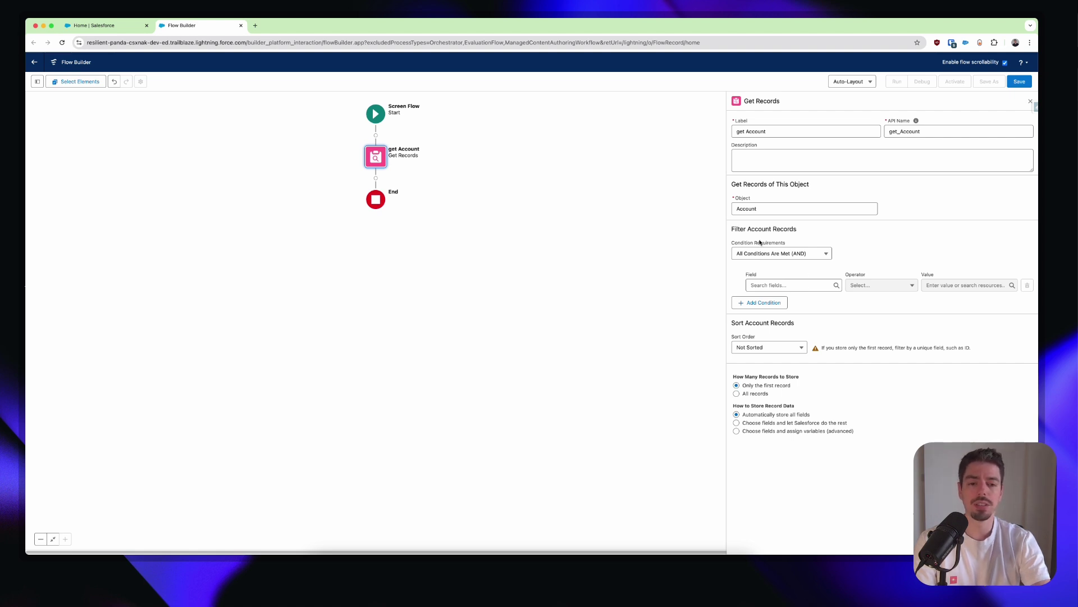
# Step: Set the field of the Account record filter condition to Id
pyautogui.click(817, 286)
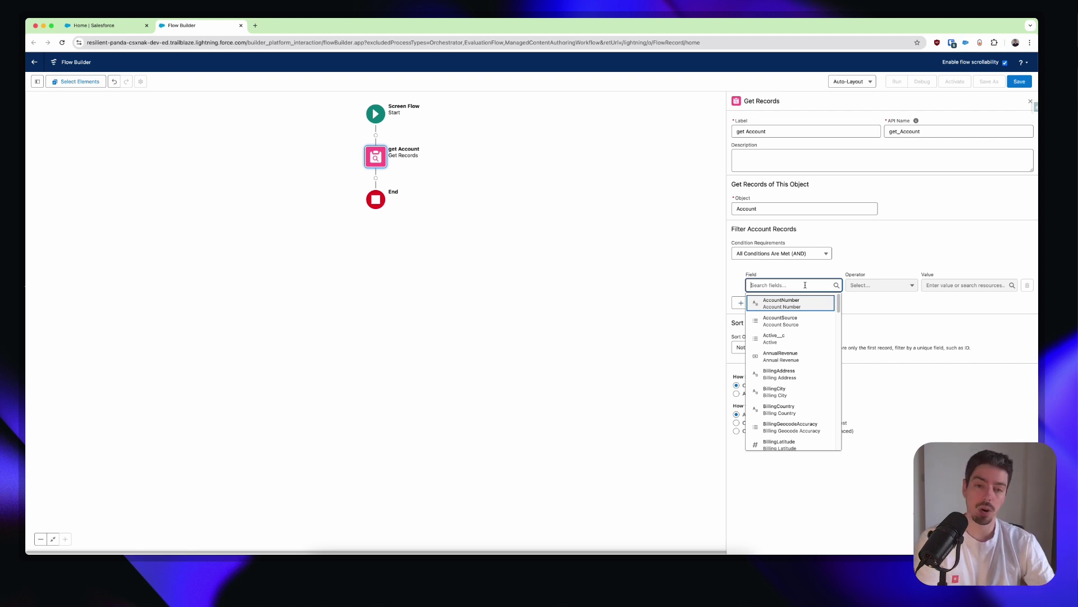
pyautogui.write('id')
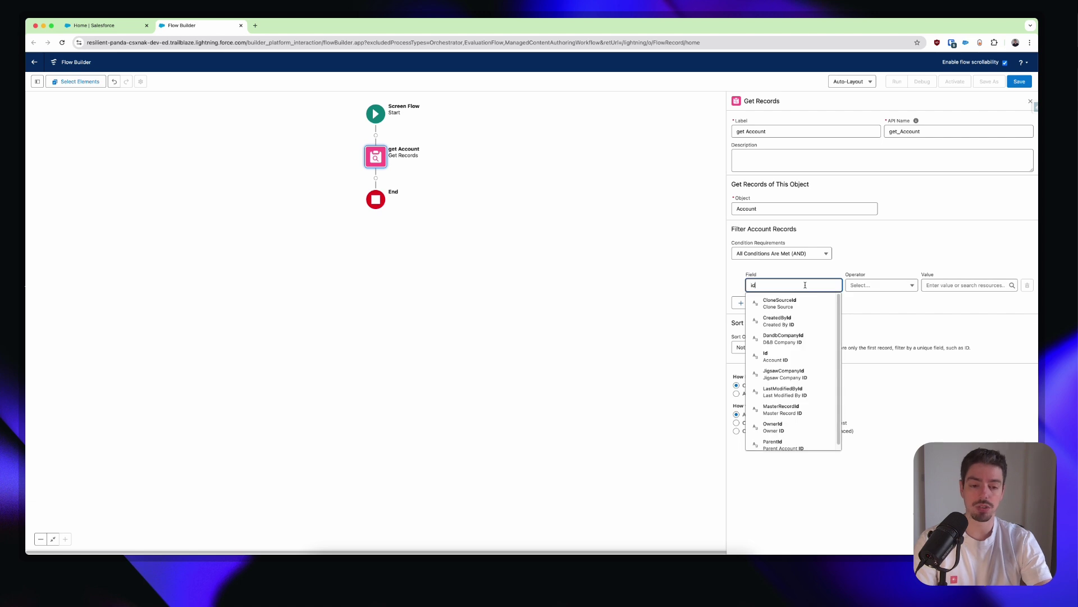
pyautogui.click(809, 356)
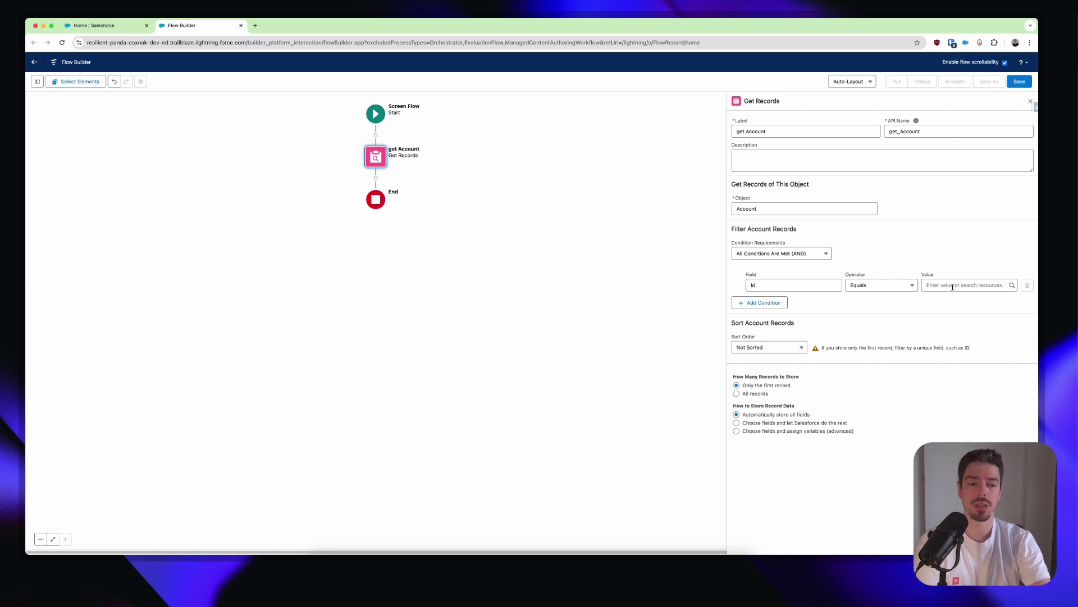
# Step: Start a new resource of type Variable for the value of the Id filter condition
pyautogui.click(953, 287)
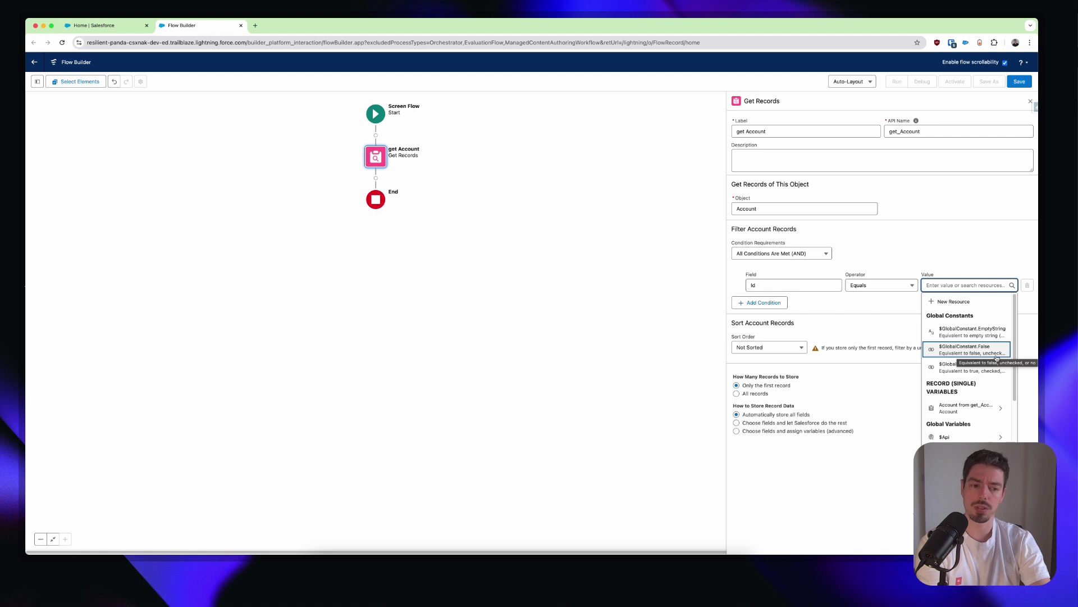
pyautogui.scroll(-2, 1003, 387)
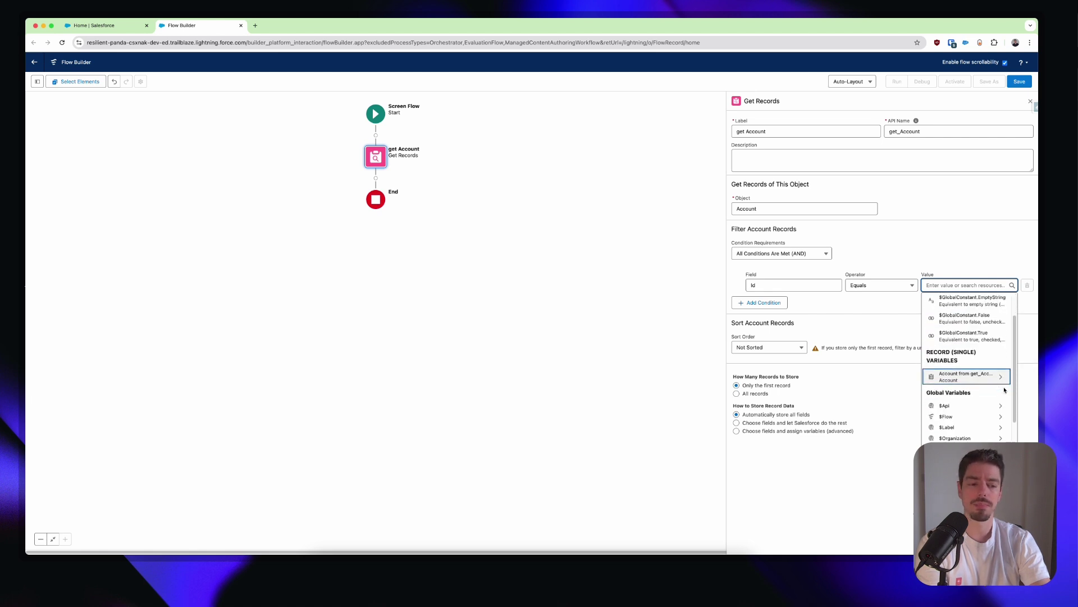
pyautogui.scroll(-2, 1003, 390)
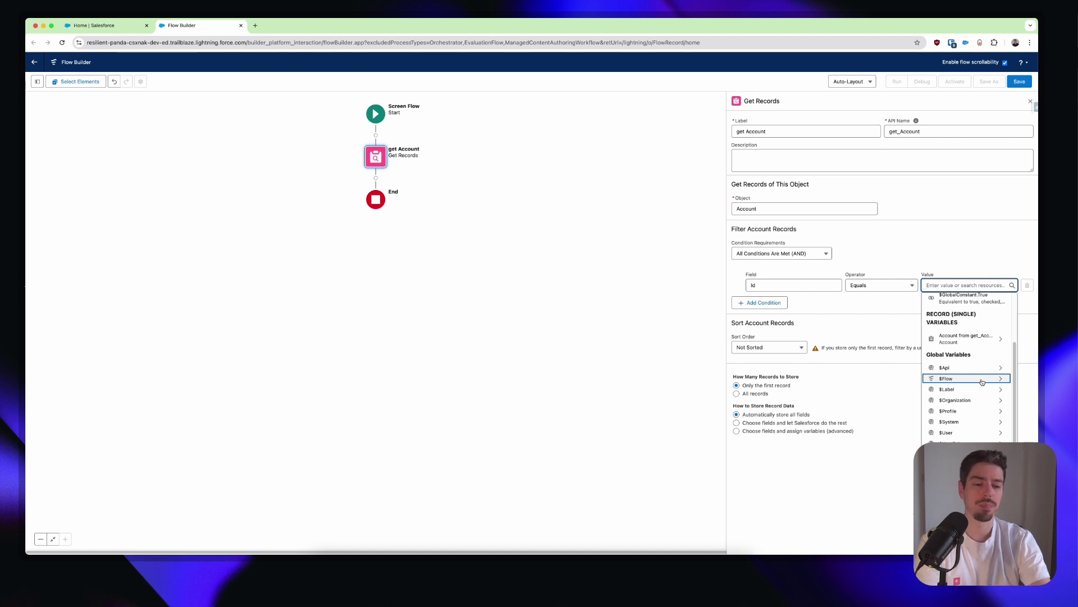
pyautogui.scroll(2, 982, 382)
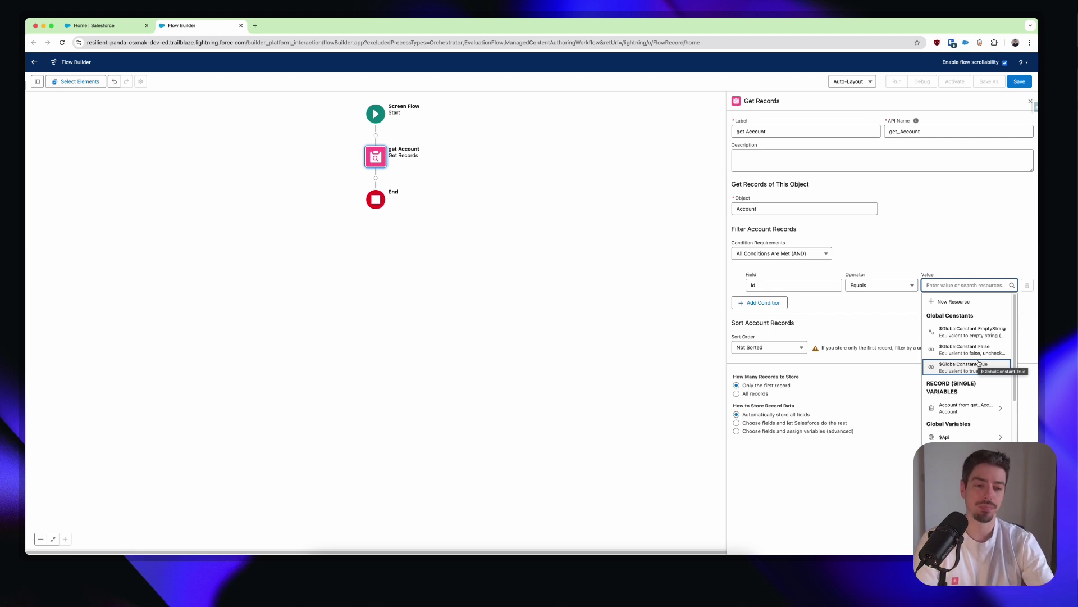
pyautogui.click(966, 303)
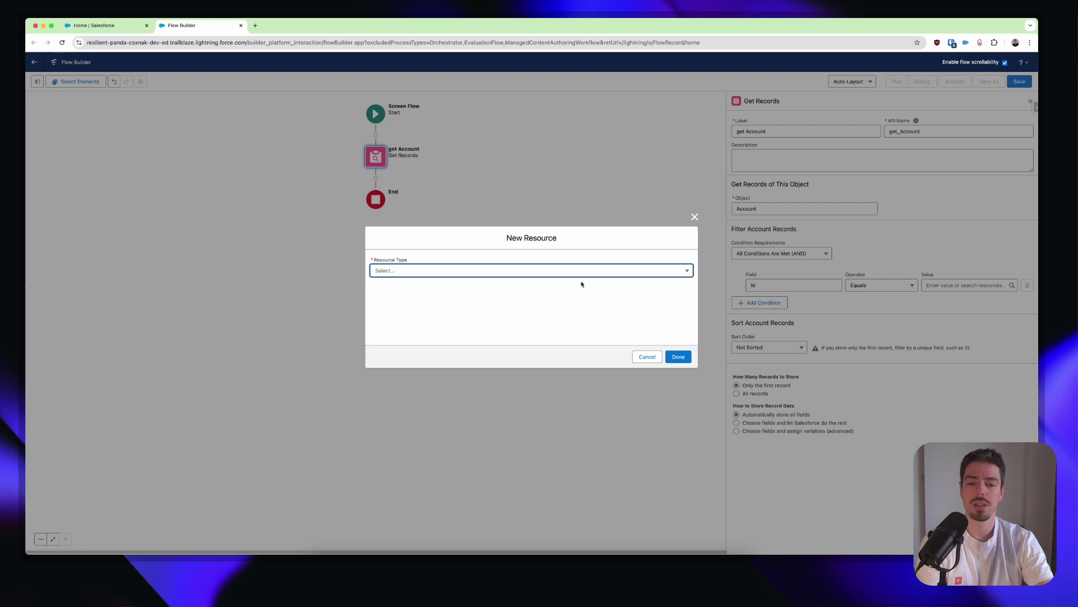
pyautogui.click(578, 274)
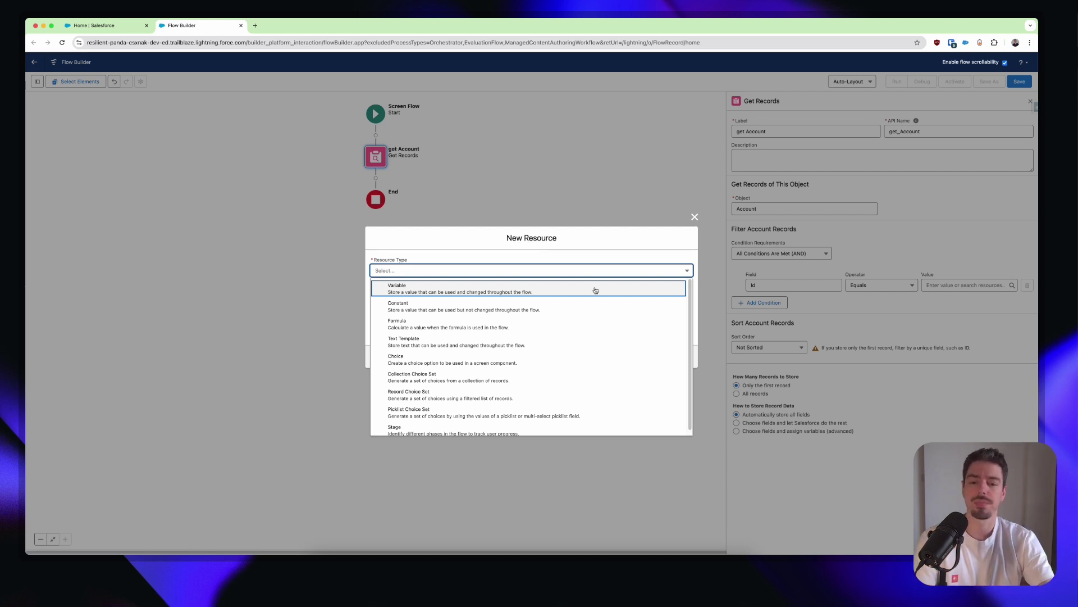
pyautogui.click(595, 291)
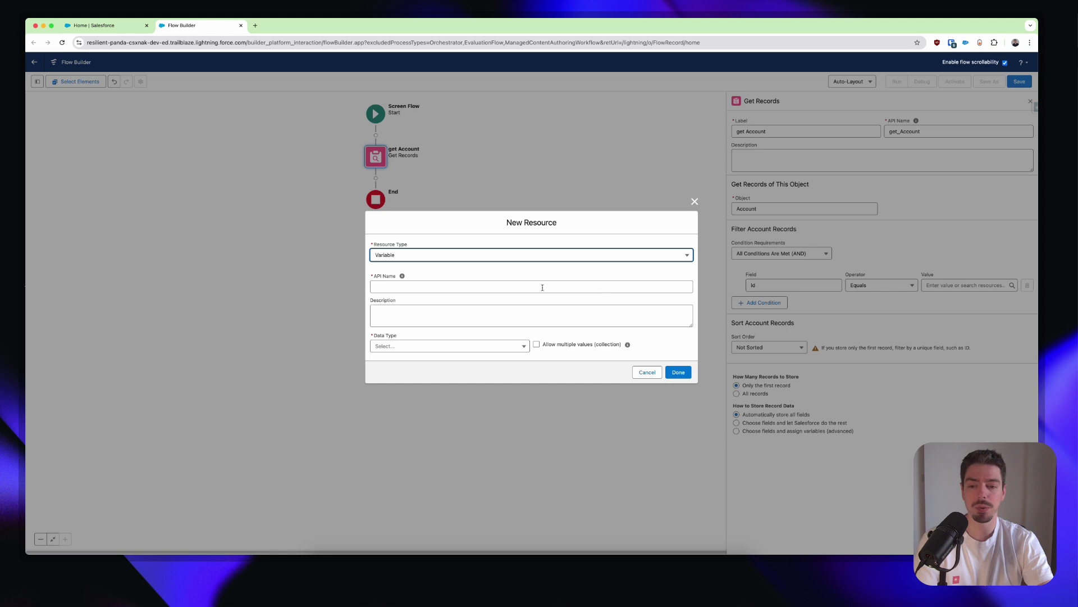
# Step: Name the variable recordId, give it the Text data type, make it available for input, and apply it as the filter value
pyautogui.click(542, 287)
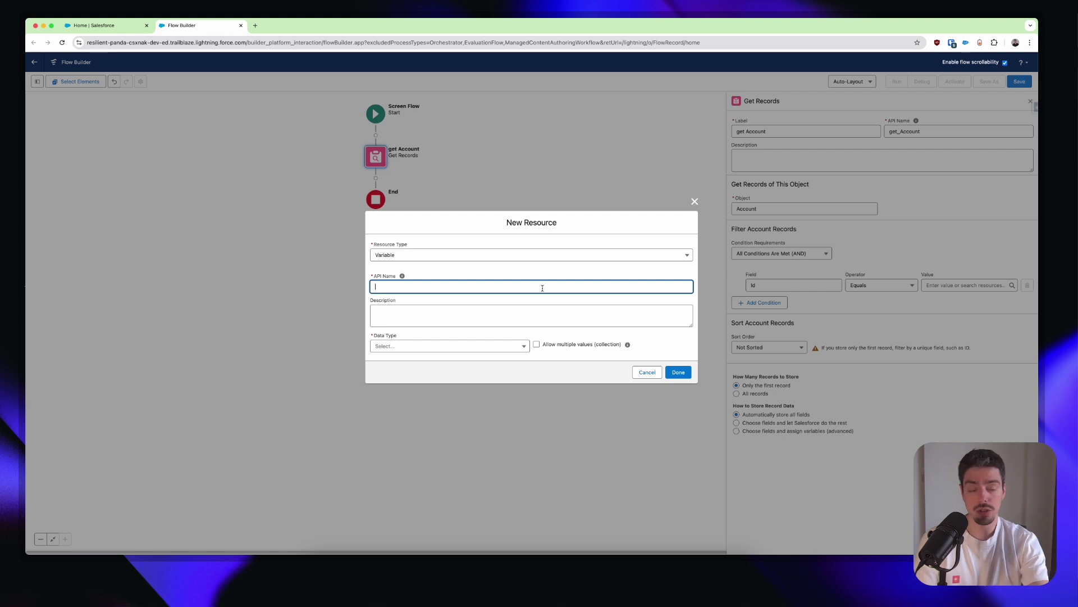
pyautogui.write('ecordId')
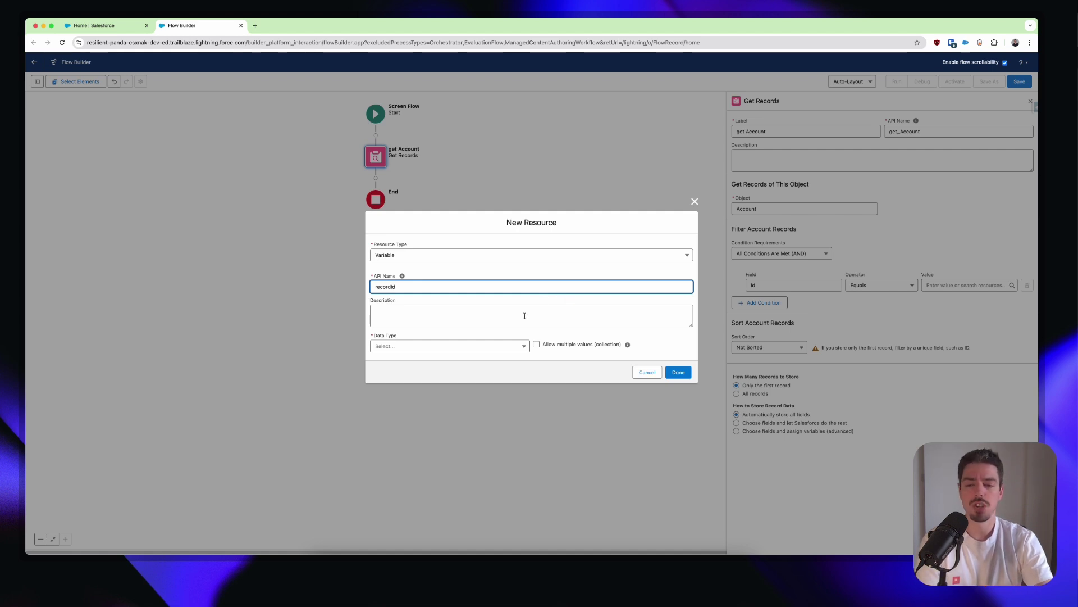
pyautogui.click(476, 349)
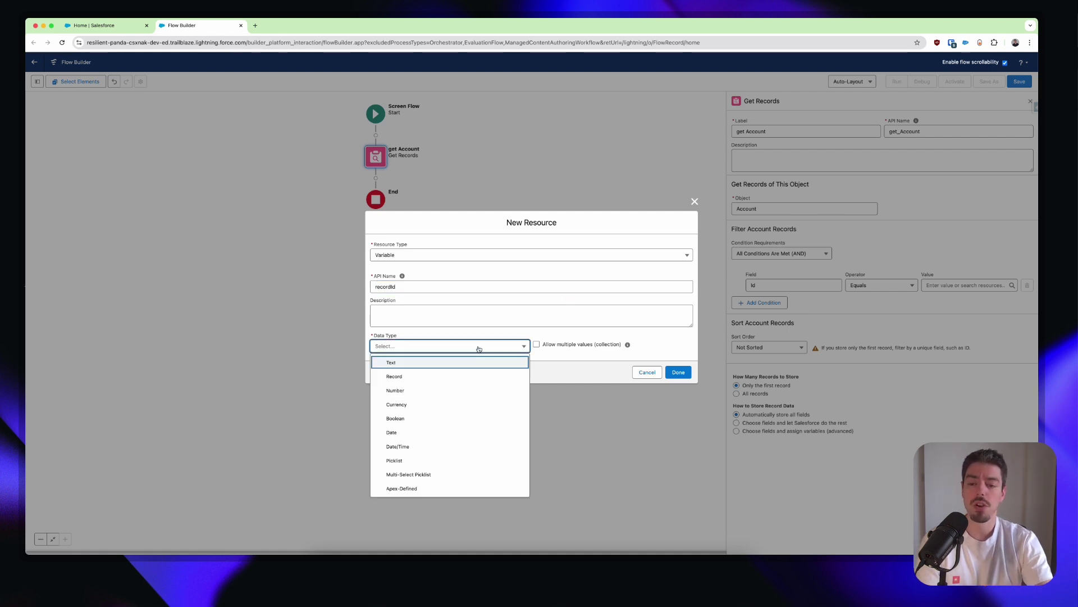
pyautogui.click(470, 363)
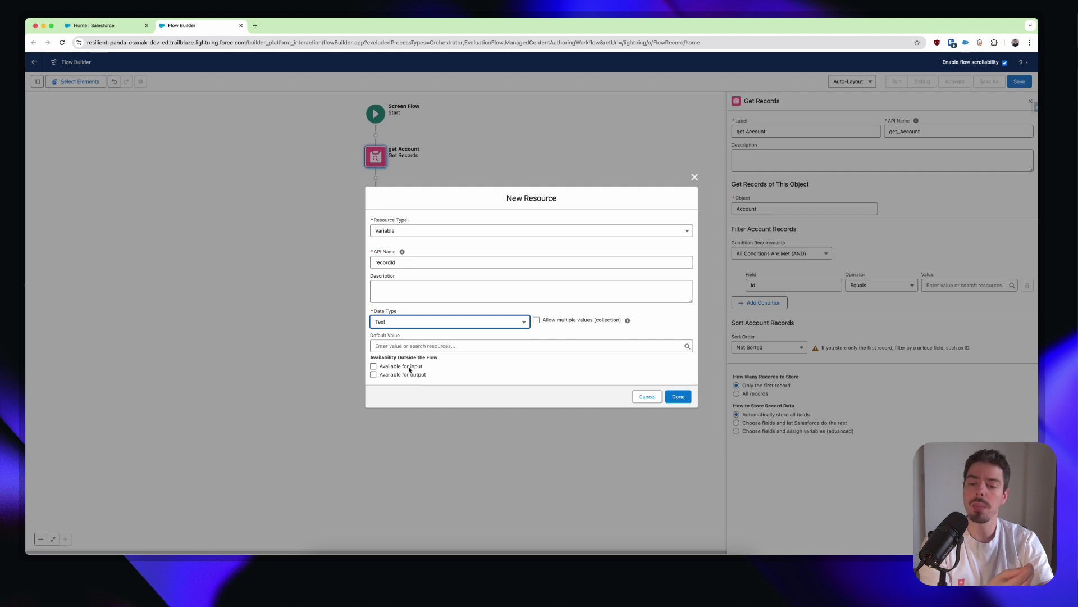
pyautogui.click(411, 367)
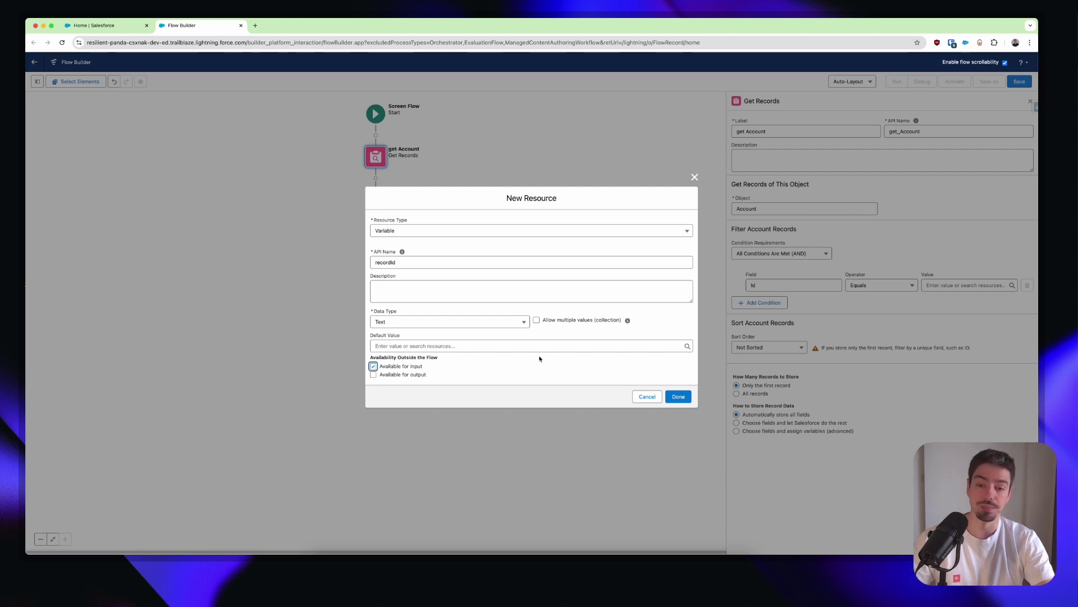
pyautogui.click(679, 396)
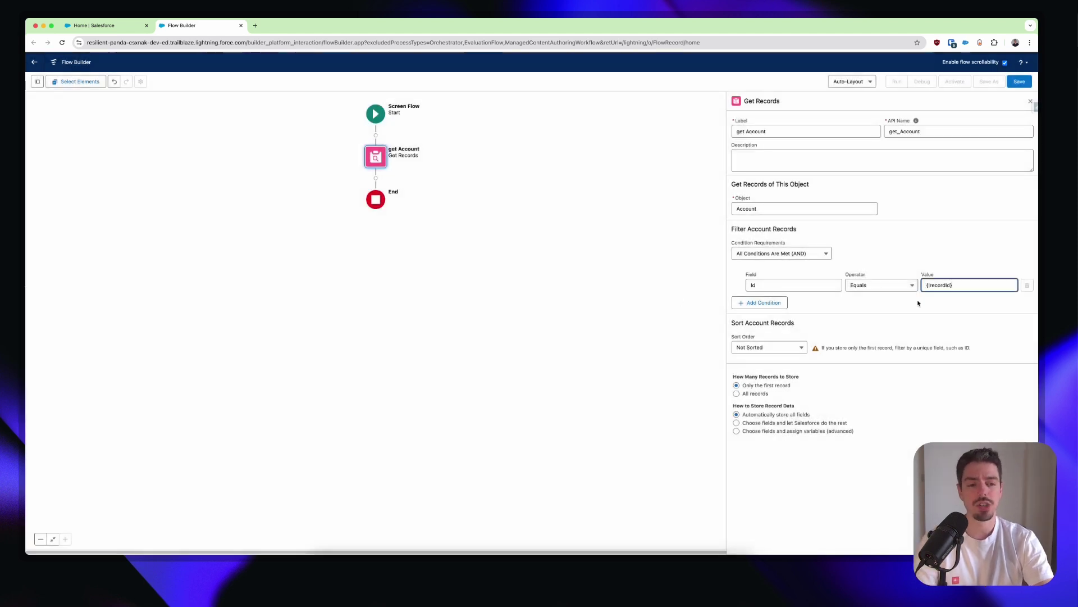
pyautogui.click(918, 303)
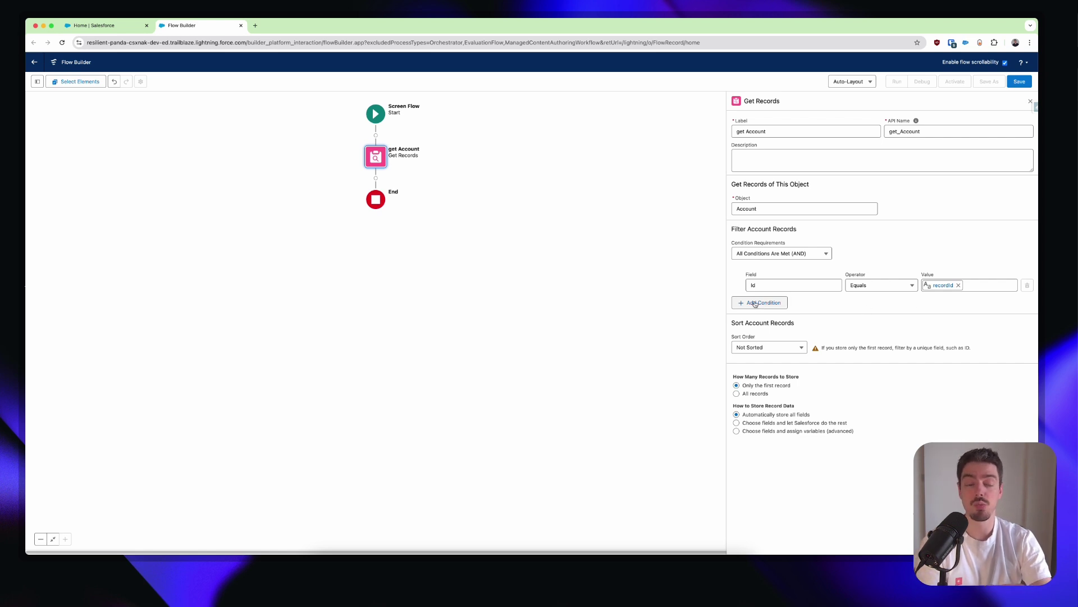
# Step: Add a Screen element labelled "Main Screen" after the get Account element
pyautogui.moveTo(526, 220); pyautogui.dragTo(539, 221)
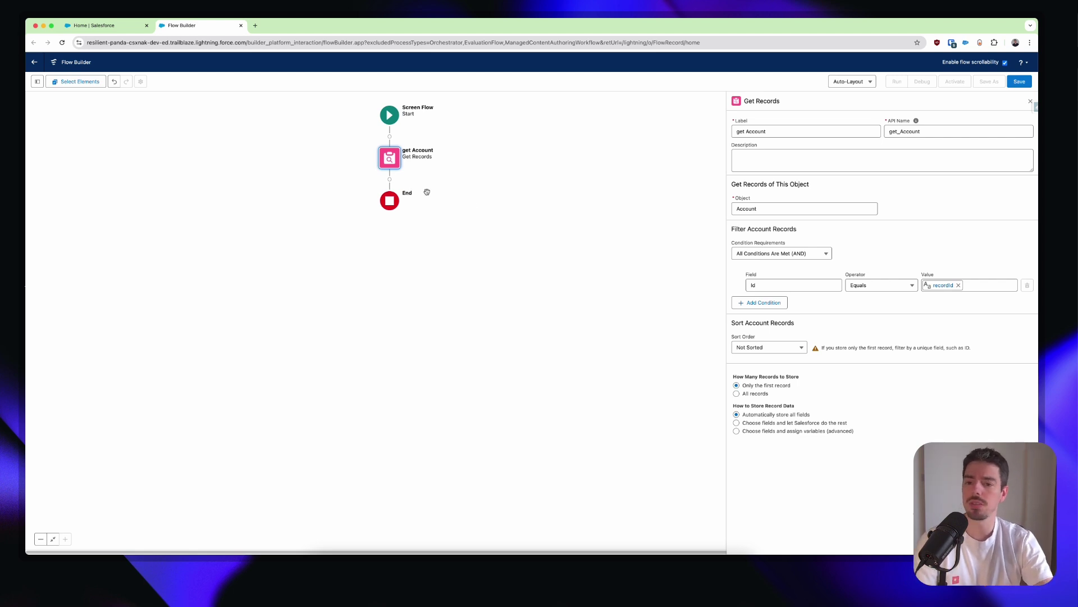
pyautogui.click(389, 179)
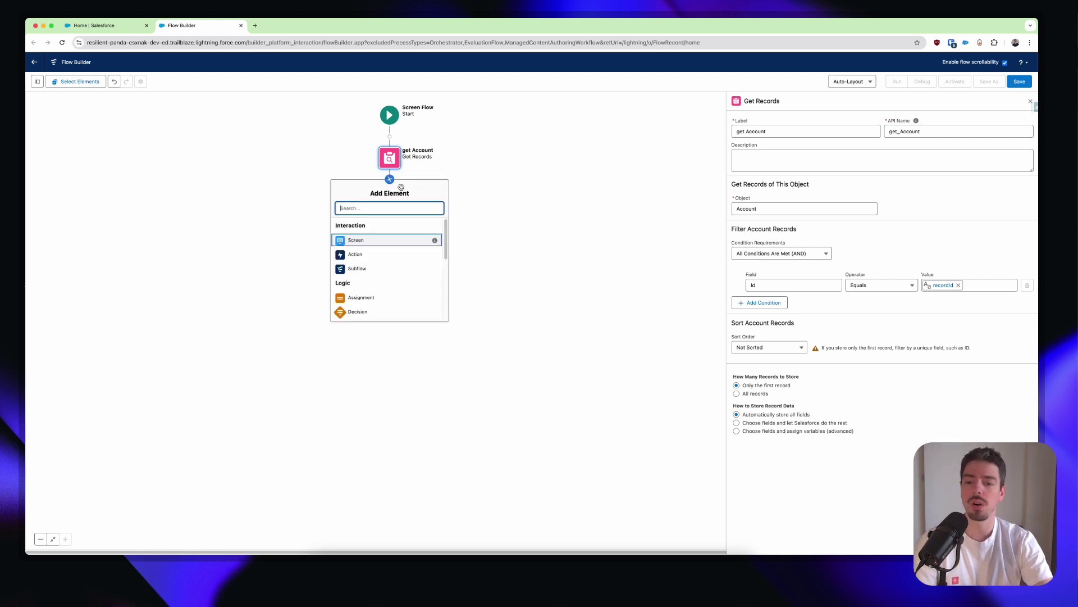
pyautogui.click(392, 241)
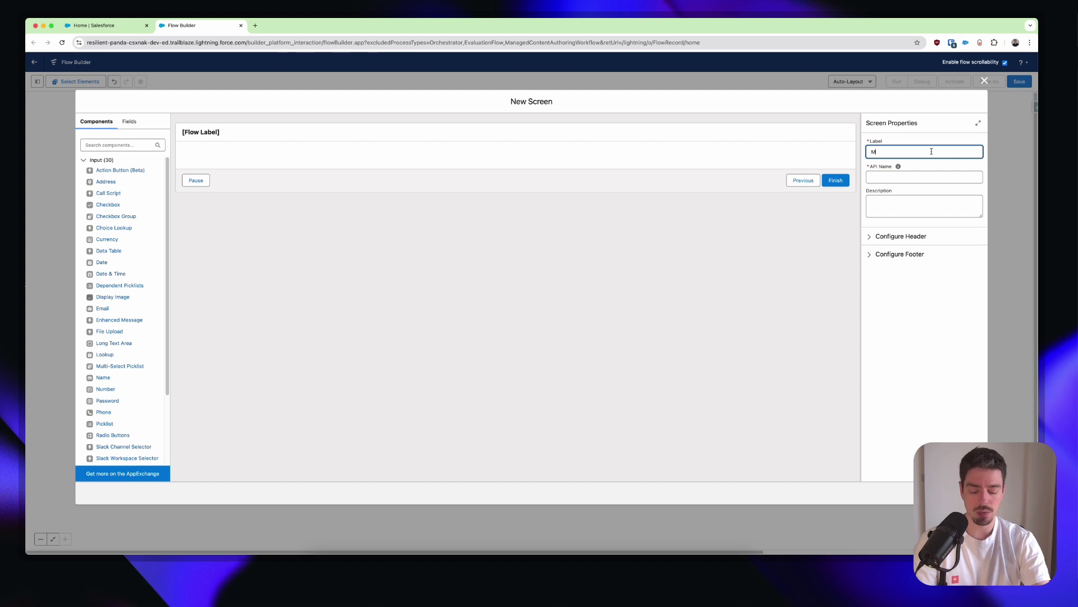
pyautogui.write('Main Screen')
pyautogui.press('Tab')
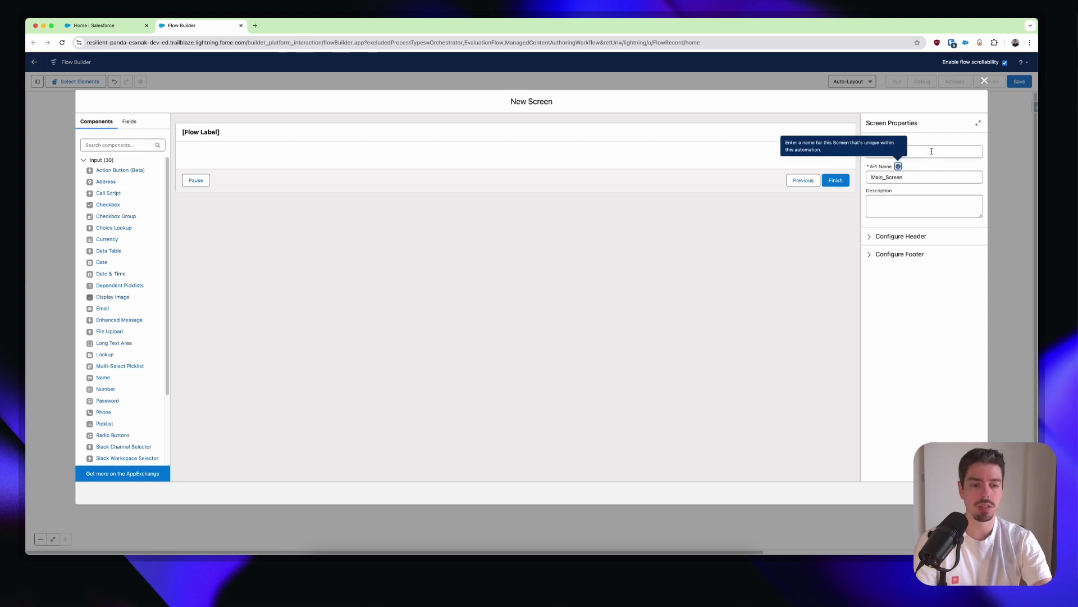
# Step: Hide the header of the Main Screen and the Previous and Pause buttons in its footer
pyautogui.click(870, 236)
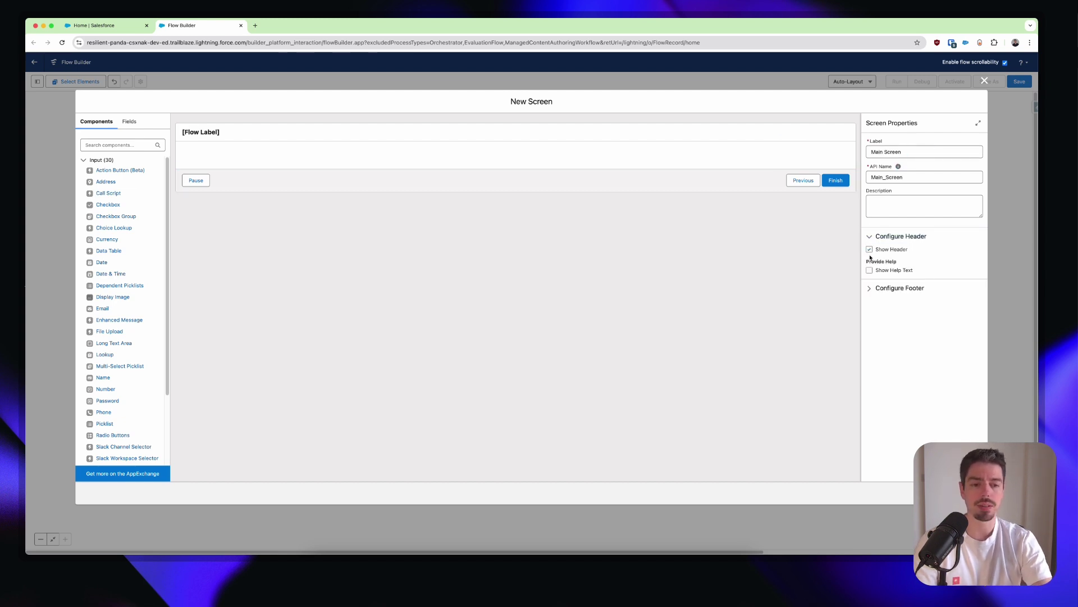
pyautogui.click(870, 249)
pyautogui.click(870, 287)
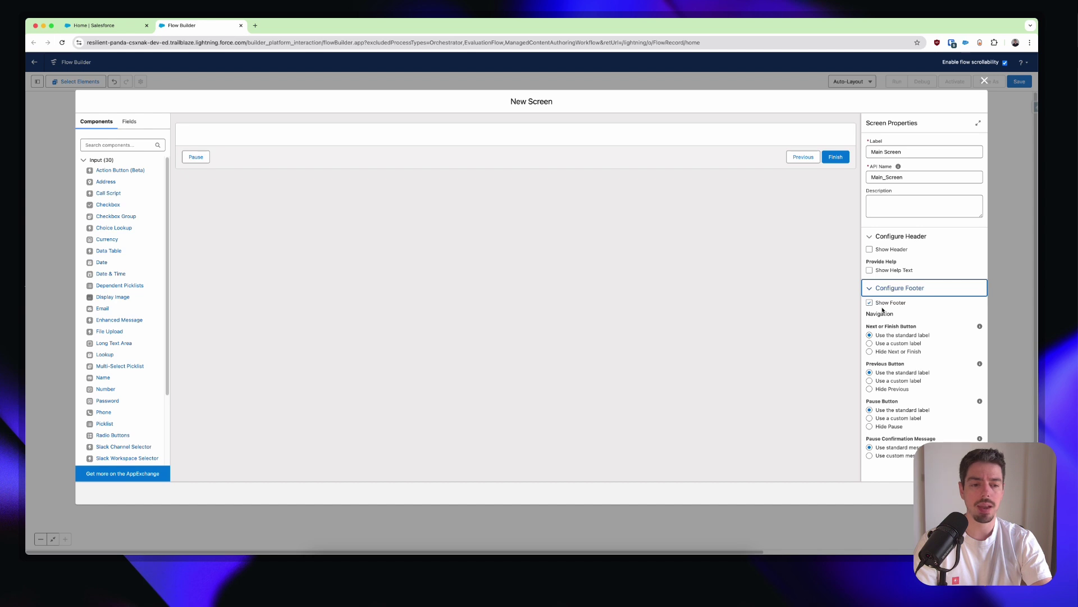
pyautogui.click(883, 389)
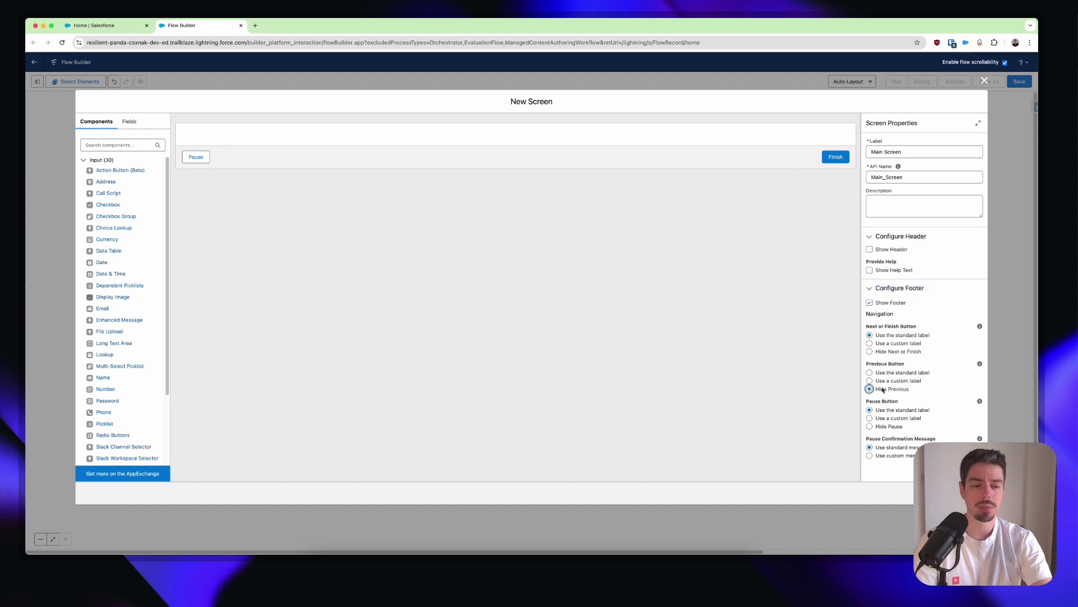
pyautogui.click(888, 427)
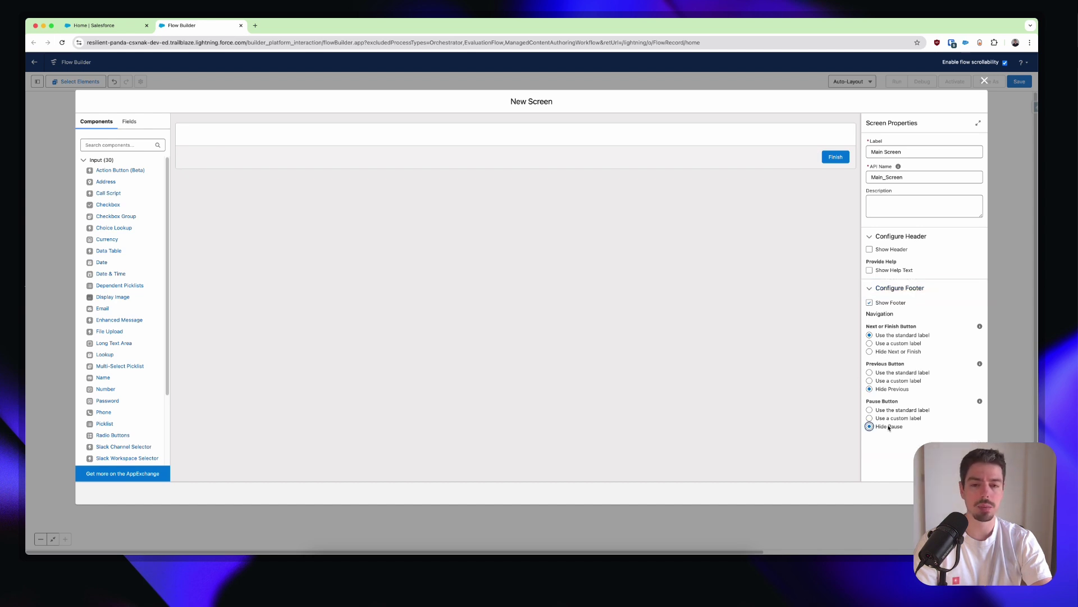
# Step: Find the Text input component with the search term "text" and add it to the screen, labelled "Account Name"
pyautogui.click(141, 145)
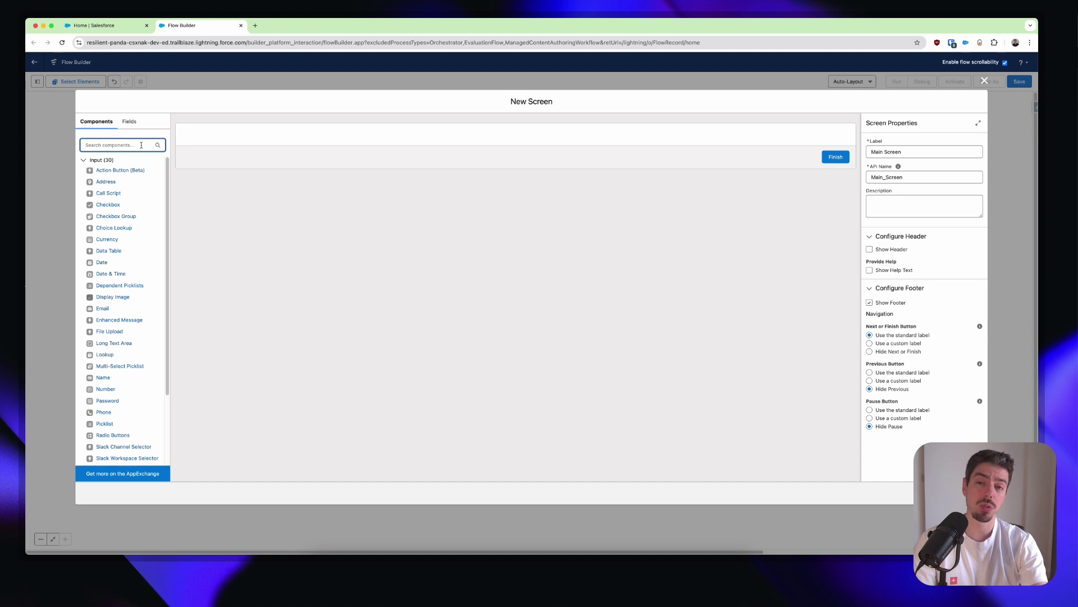
pyautogui.write('tesx')
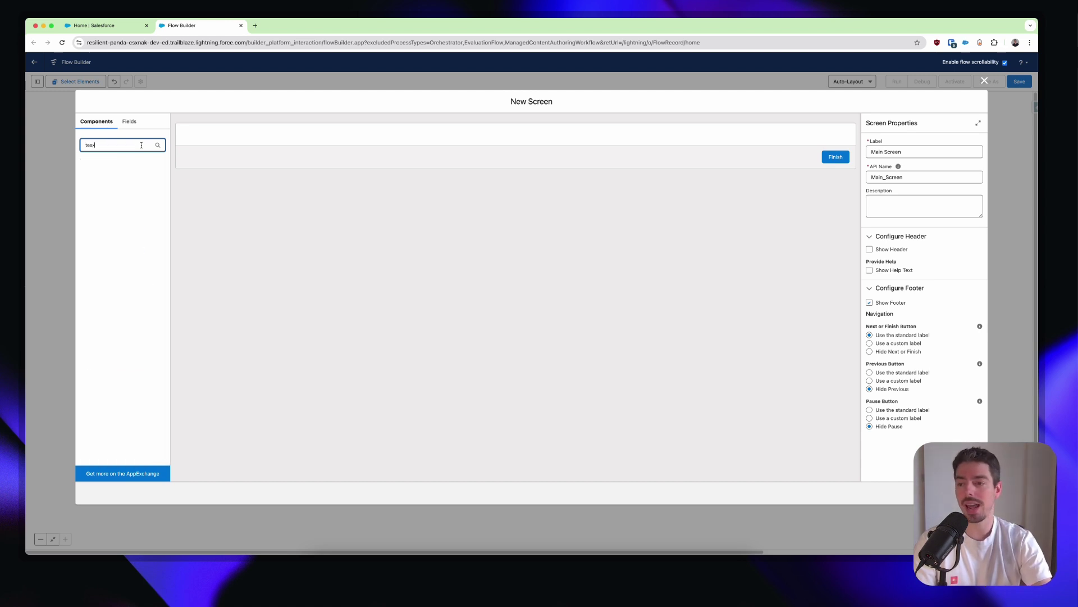
pyautogui.press('BackSpace')
pyautogui.write('t')
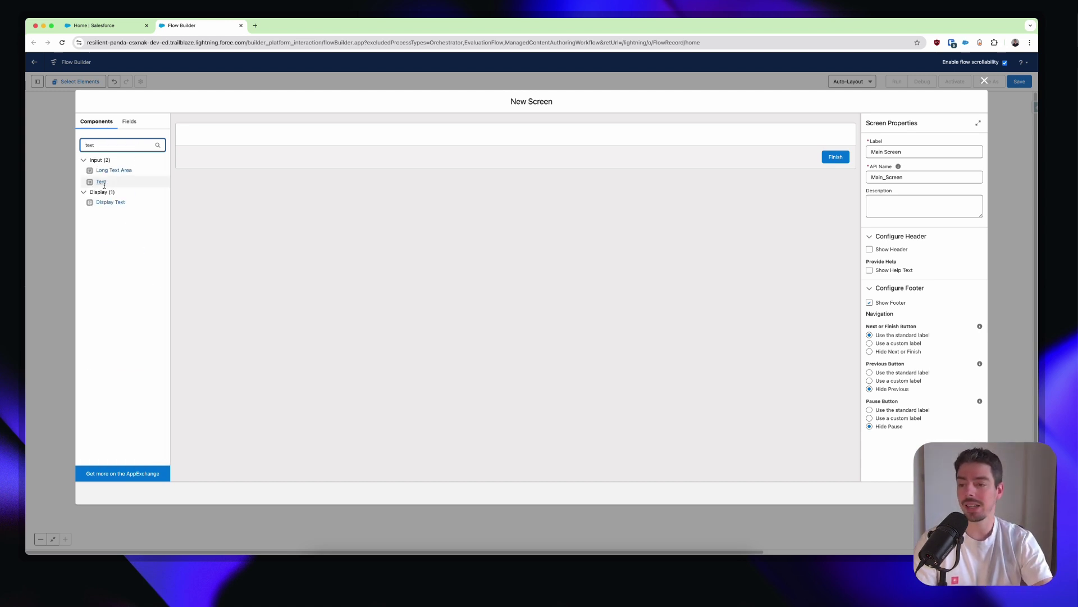
pyautogui.moveTo(102, 186); pyautogui.dragTo(379, 143)
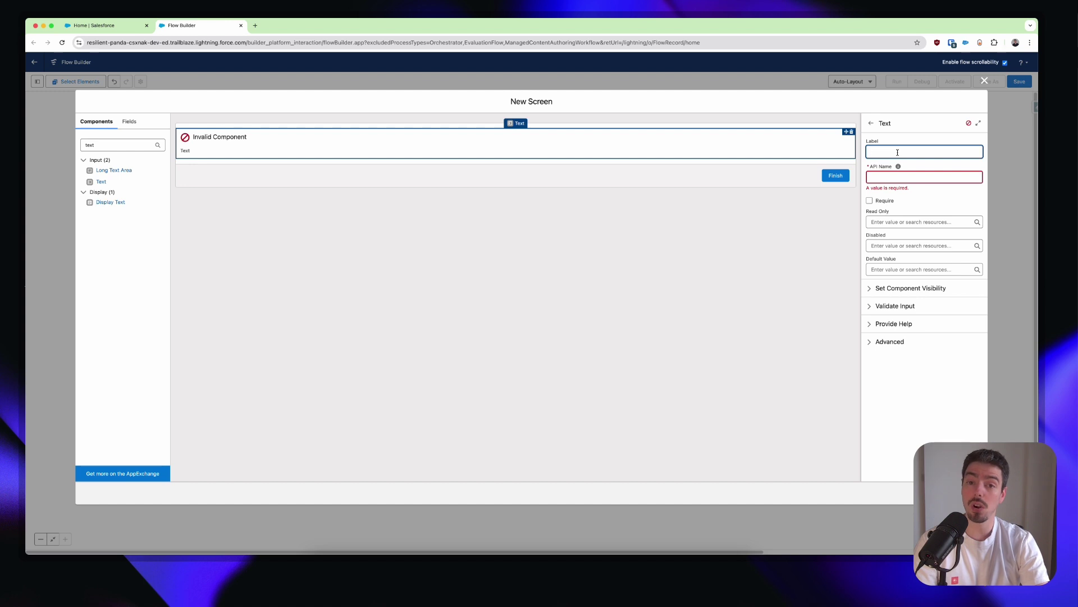
pyautogui.write('Account Name')
pyautogui.press('Tab')
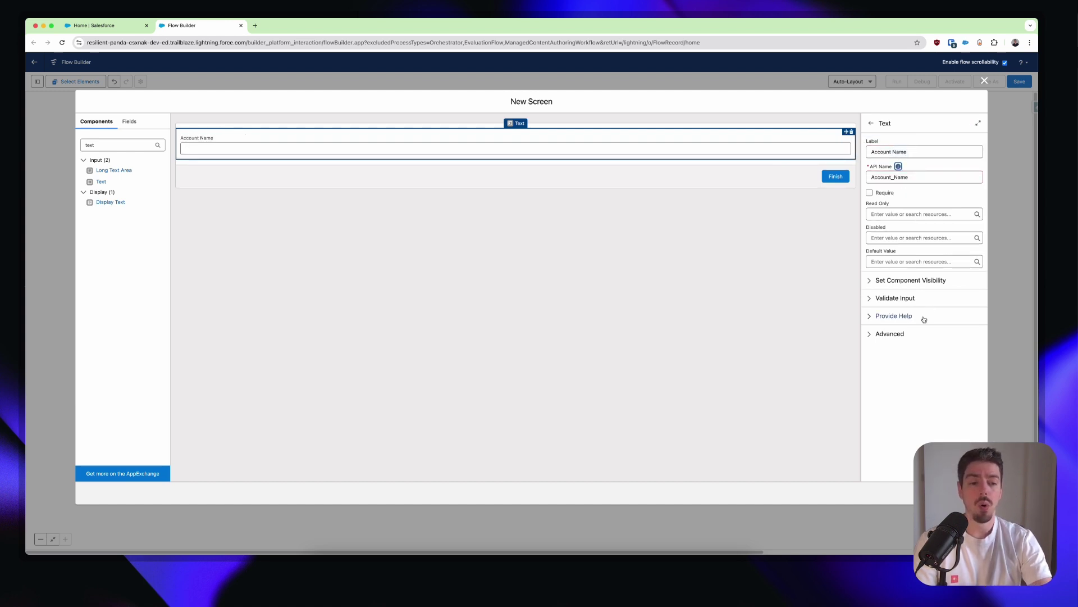
# Step: Set the Account Name component's default value to the Name field of the Account from get_Account, and finish the screen
pyautogui.click(911, 260)
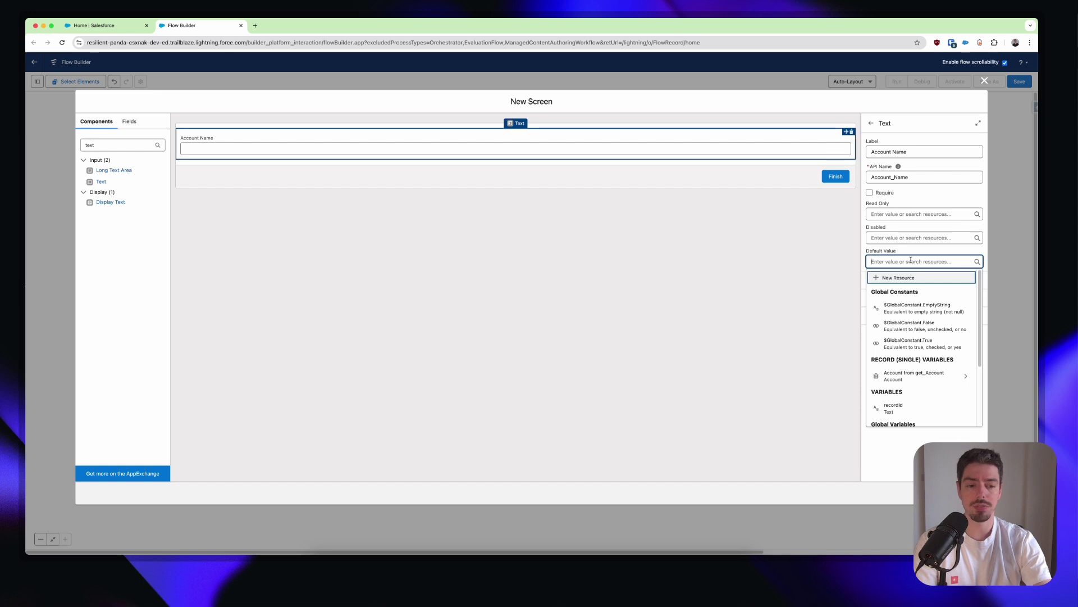
pyautogui.write('get')
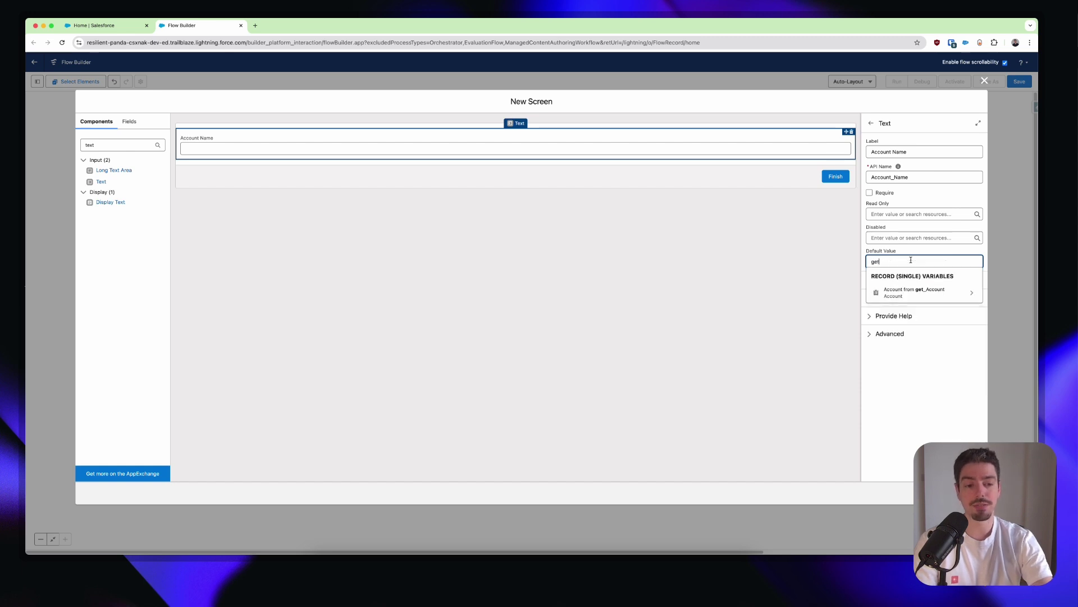
pyautogui.click(924, 291)
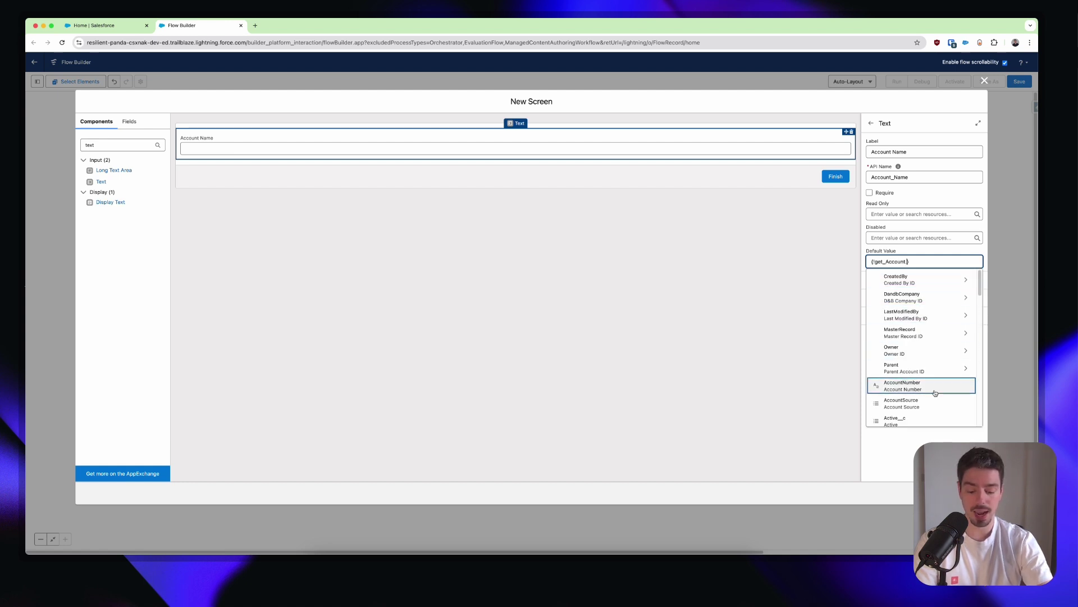
pyautogui.write('name')
pyautogui.click(897, 281)
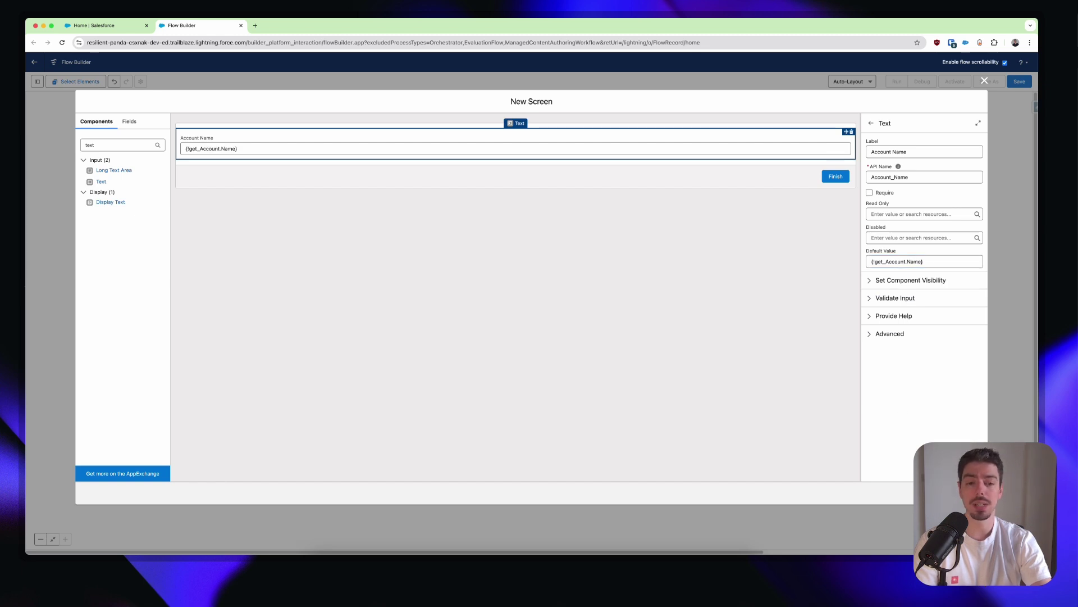
pyautogui.click(971, 493)
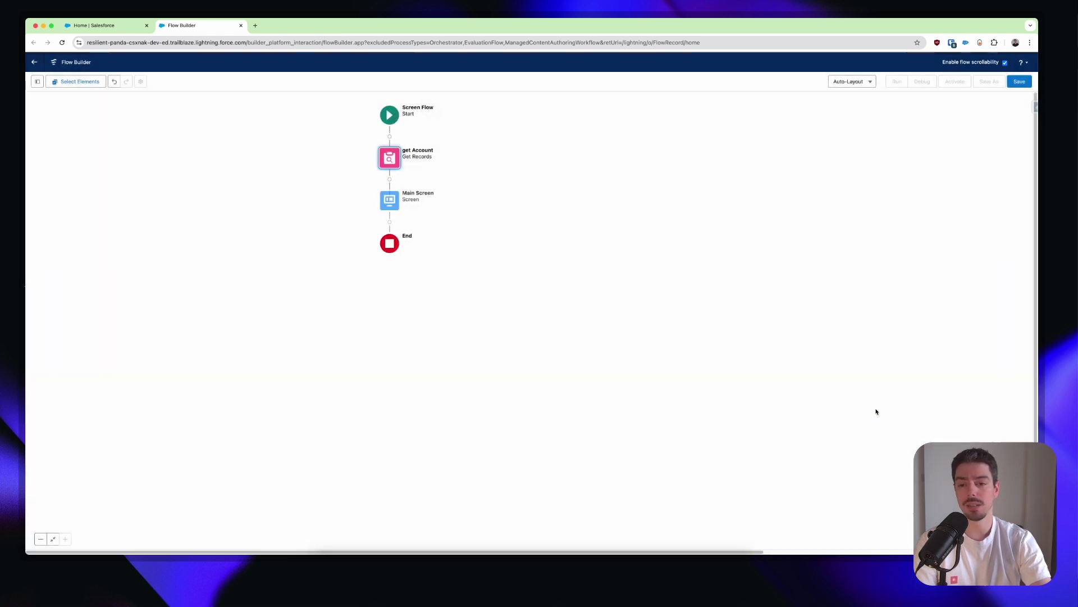
# Step: Start saving the flow and give it the label "Account - Screen Flow - Name Display"
pyautogui.click(1021, 83)
pyautogui.click(439, 275)
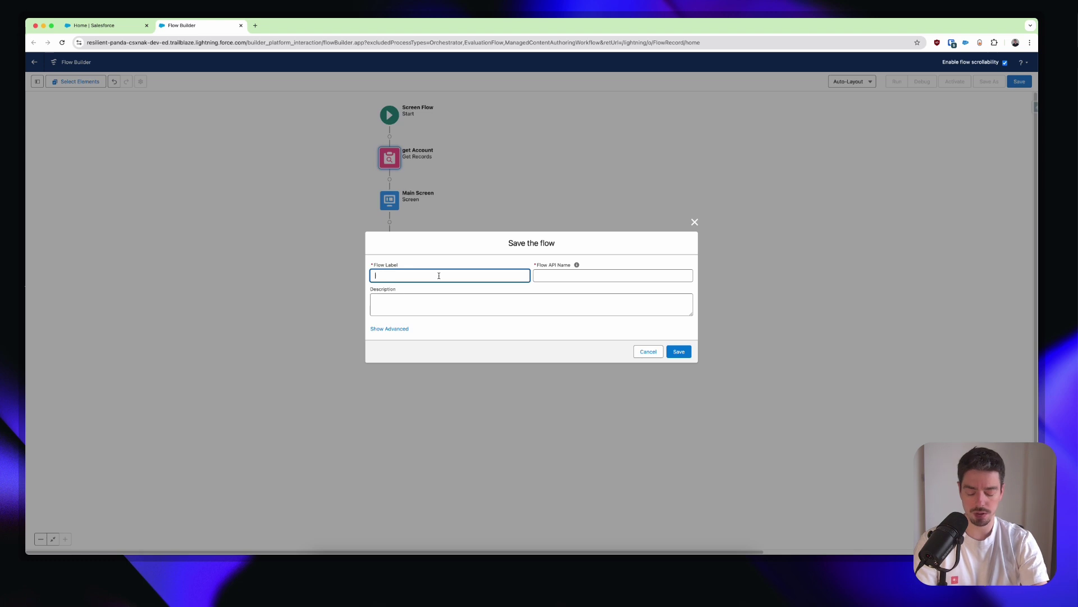
pyautogui.write('Account')
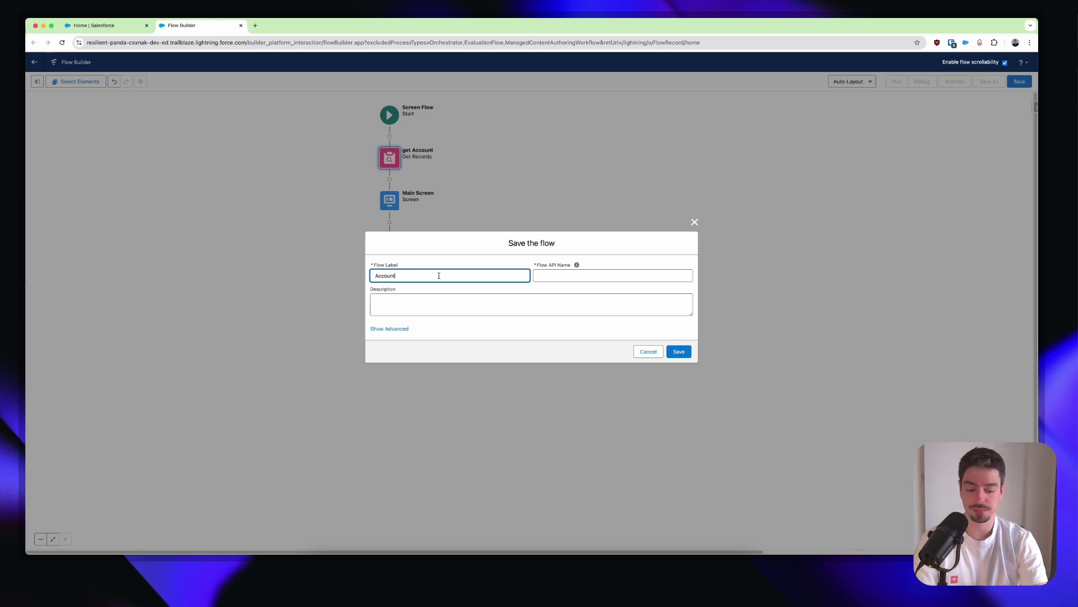
pyautogui.write(' - Screen Flow ')
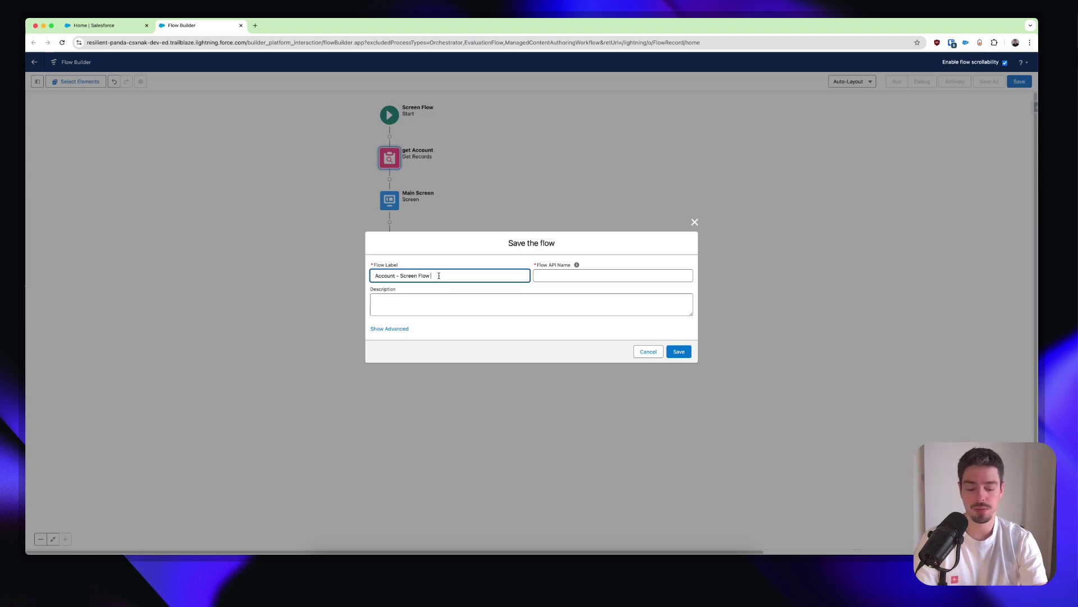
pyautogui.write('- AName Displaye')
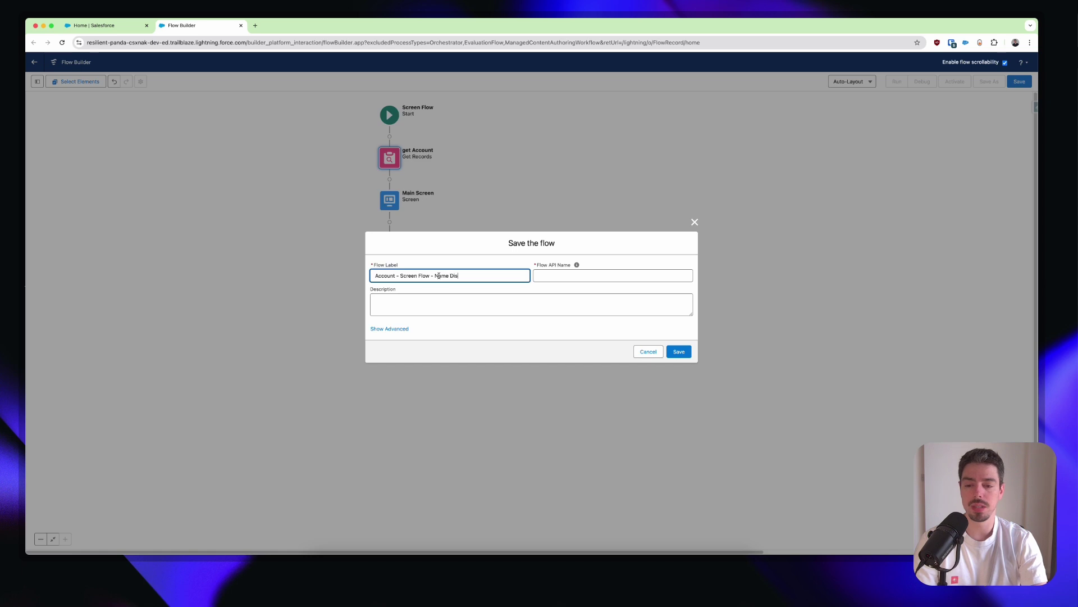
pyautogui.press('BackSpace')
pyautogui.press('Tab')
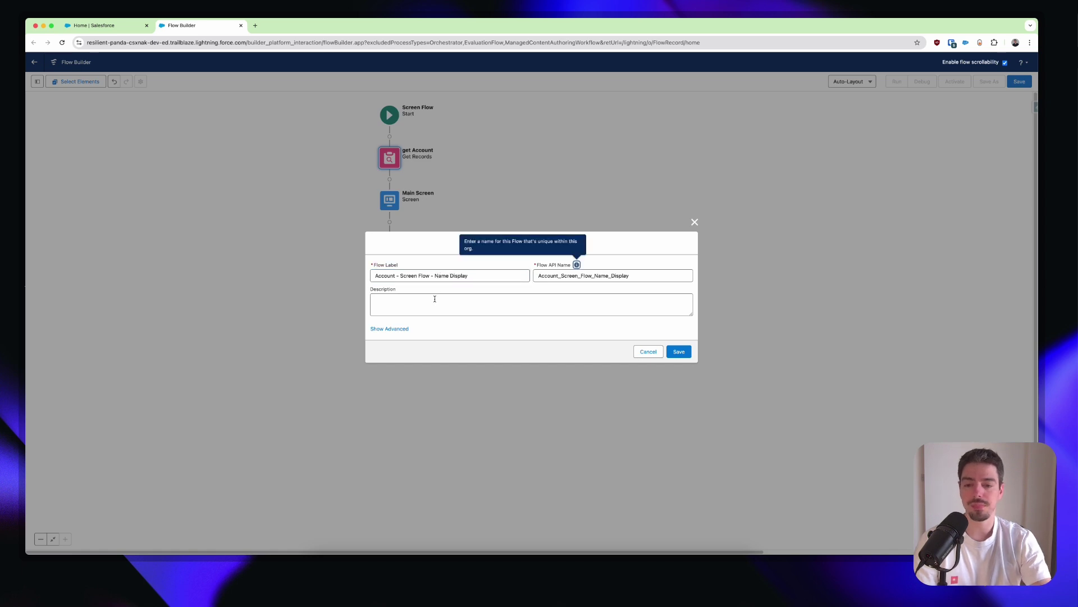
# Step: Save the flow with the description "Displayed the Account Name" and activate it
pyautogui.click(435, 298)
pyautogui.write('Displayed the Accou')
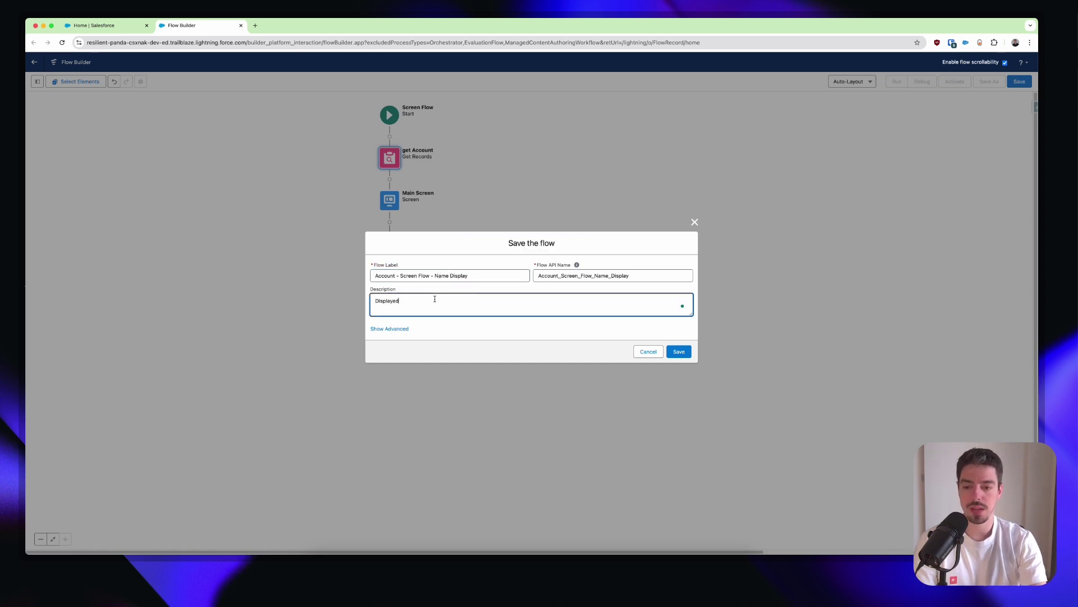
pyautogui.write('me')
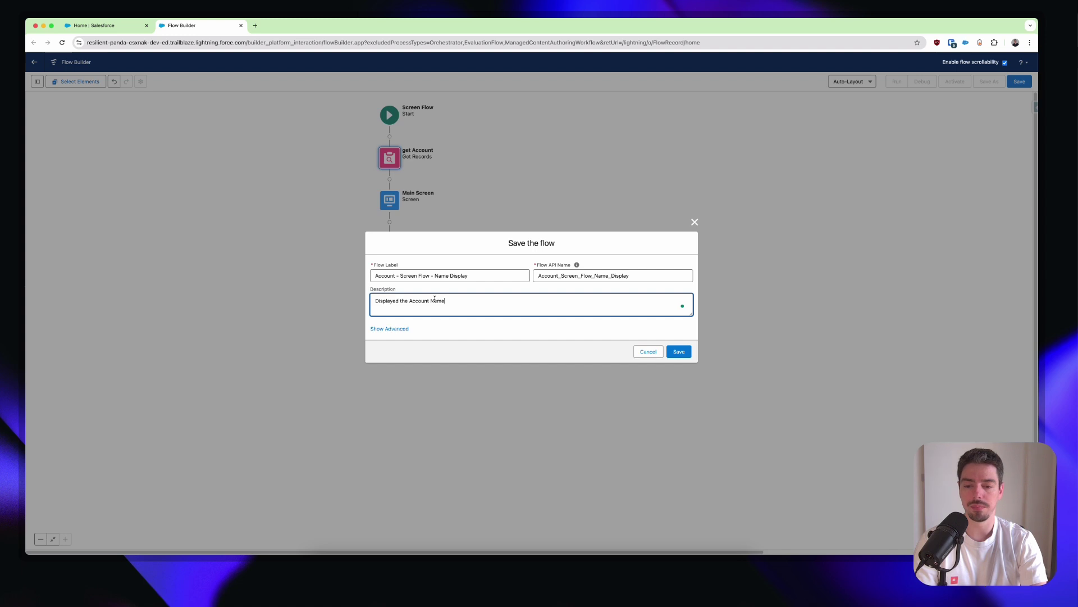
pyautogui.click(671, 352)
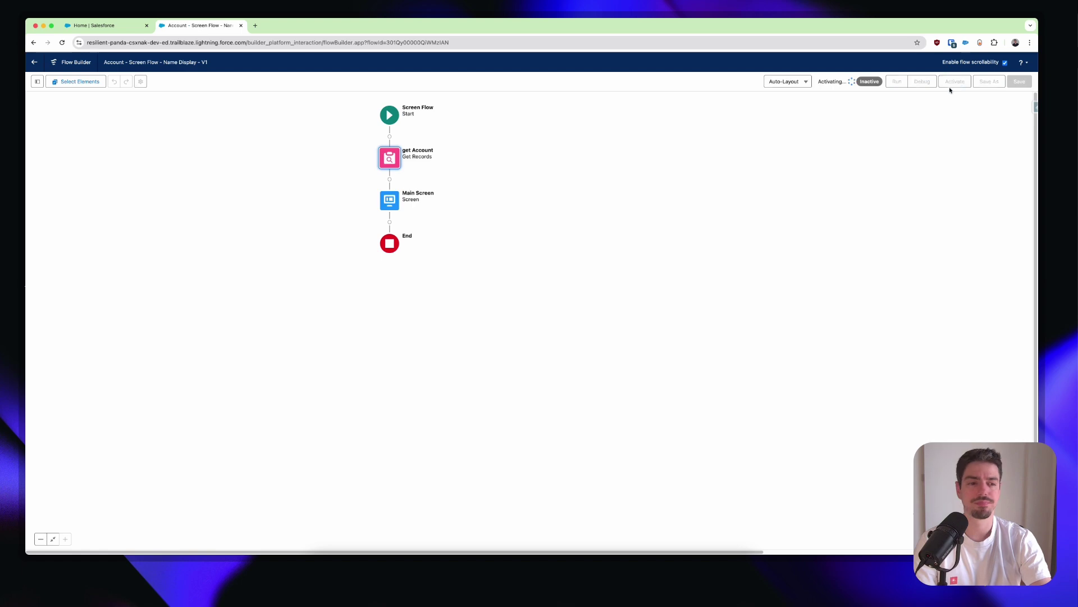
pyautogui.click(953, 83)
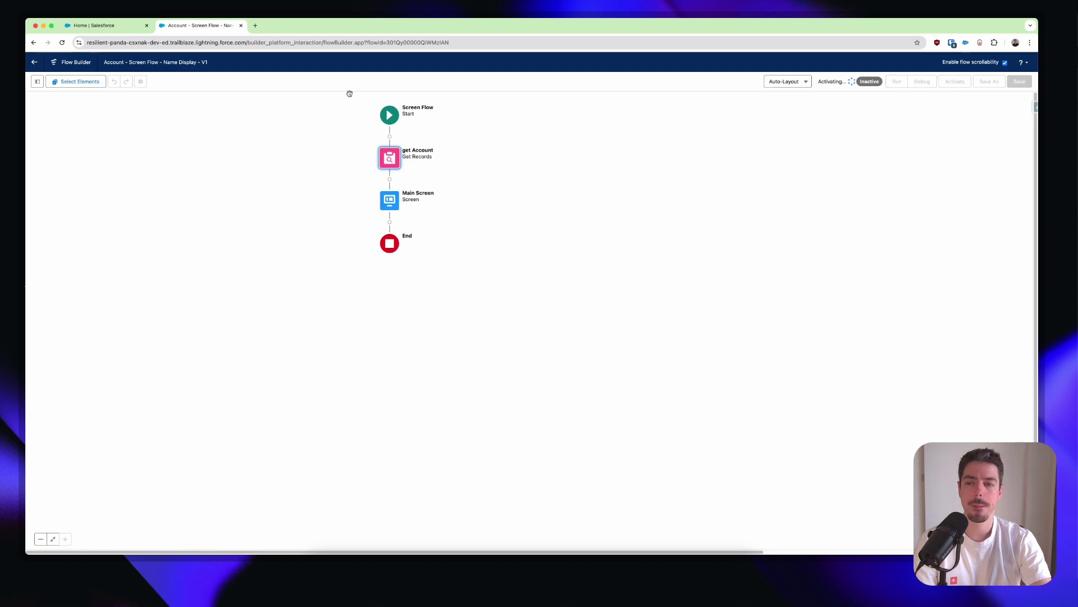
# Step: Go to the Account object in Setup's Object Manager and open its Buttons, Links, and Actions
pyautogui.click(113, 27)
pyautogui.click(994, 62)
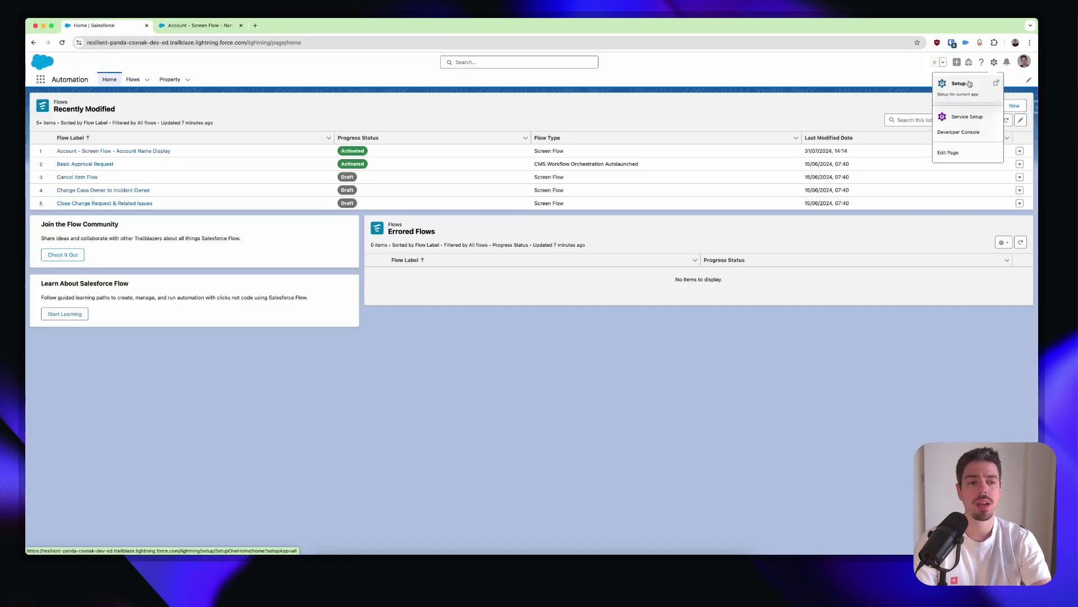
pyautogui.click(955, 90)
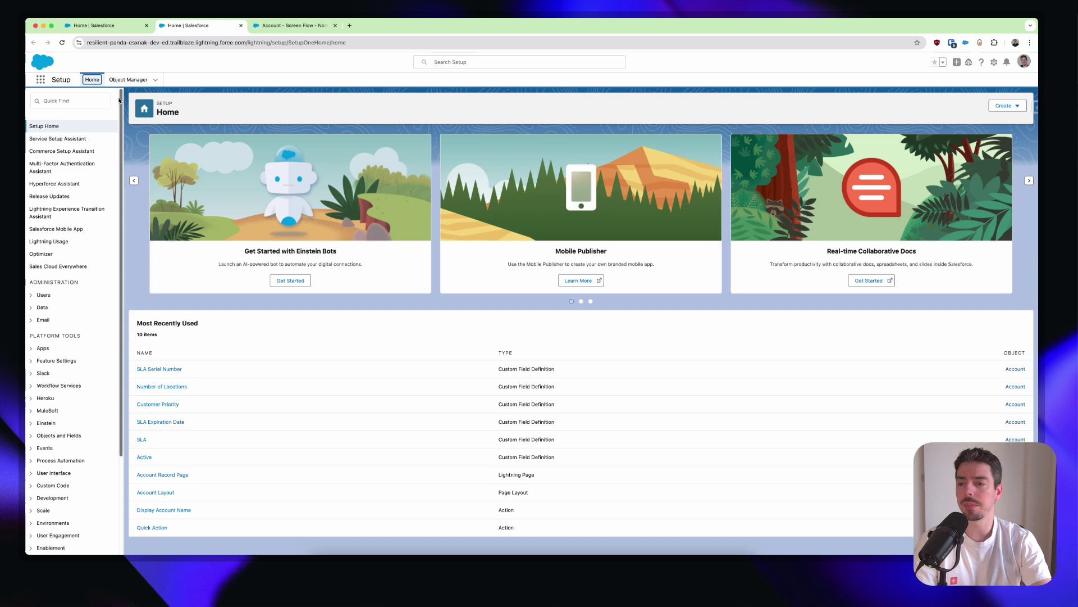
pyautogui.click(128, 80)
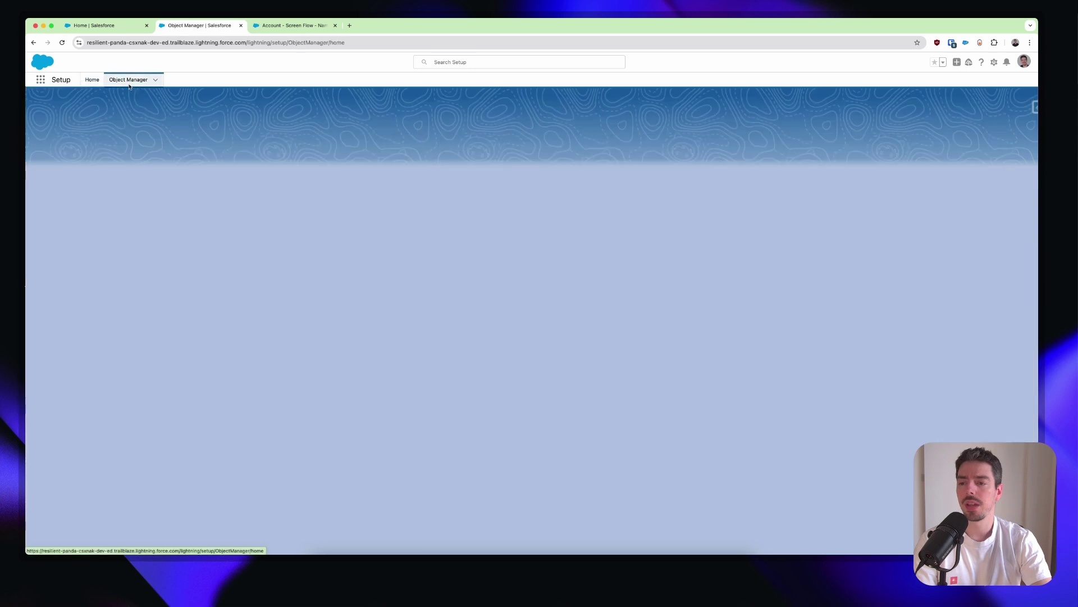
pyautogui.click(43, 170)
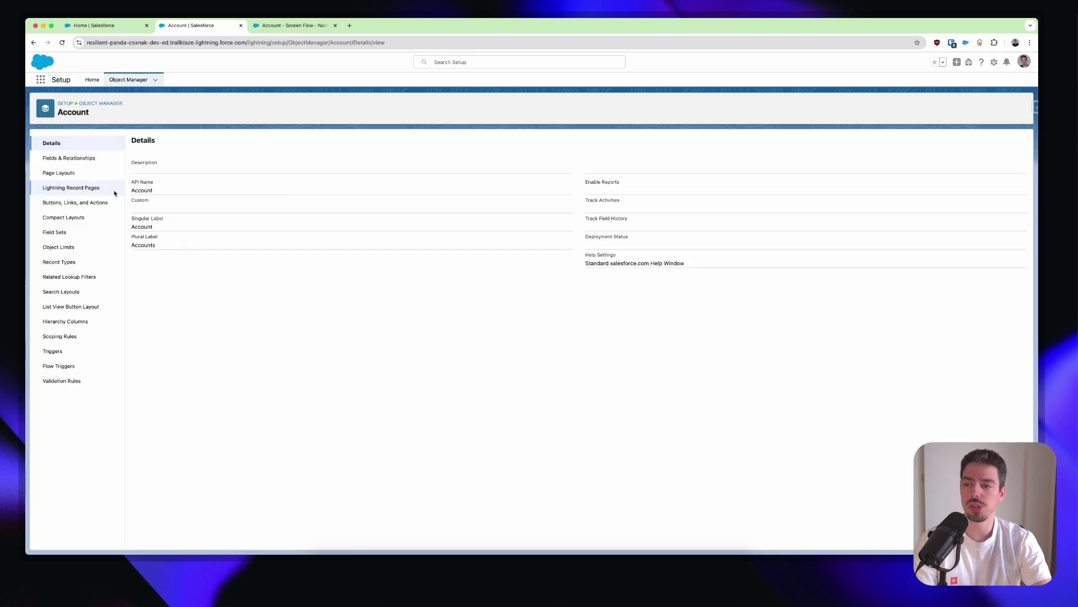
pyautogui.click(79, 203)
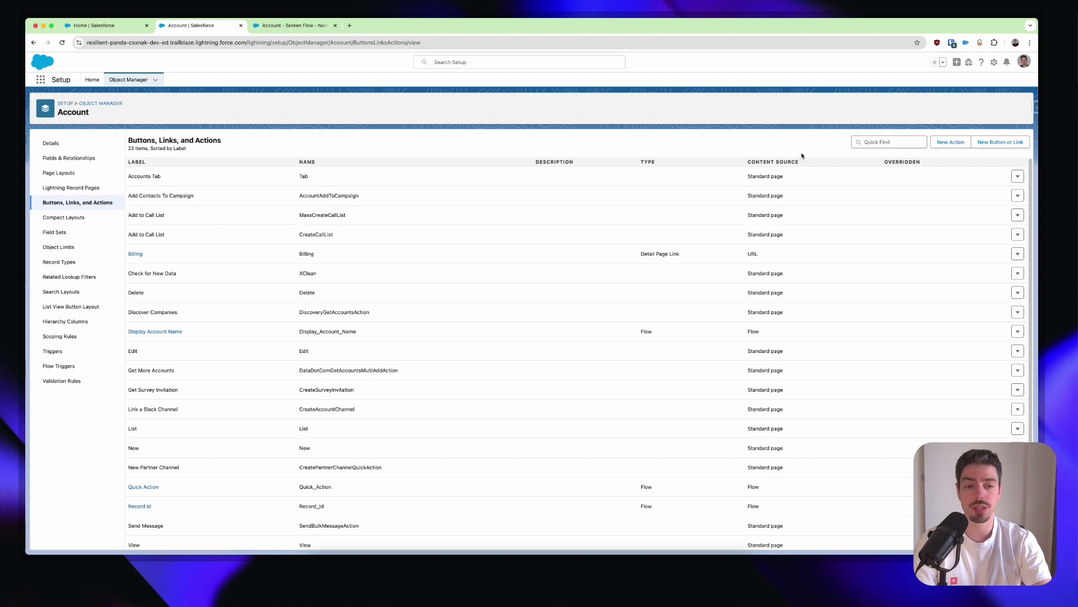
# Step: Find the Record Id action with the search term "record", set its flow to "Account - Screen Flow - Name Display", and save it
pyautogui.click(876, 142)
pyautogui.write('record')
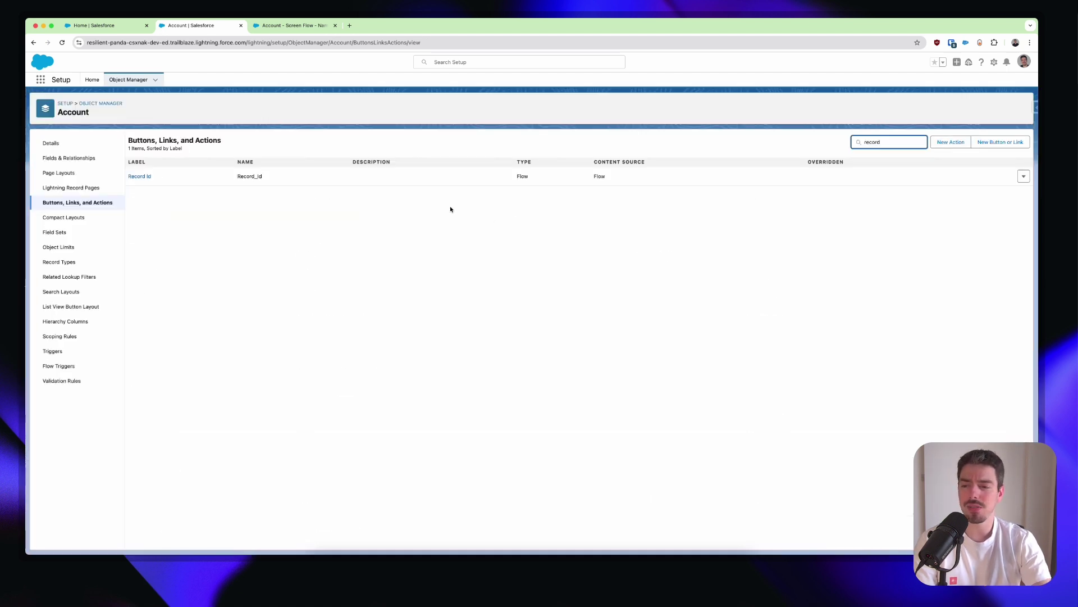
pyautogui.click(145, 177)
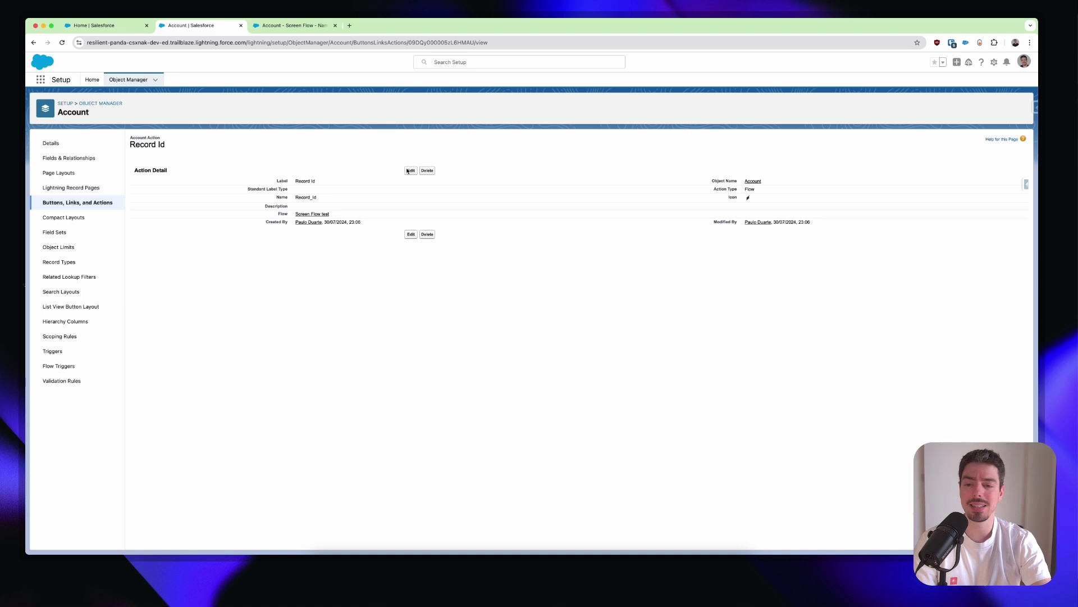
pyautogui.click(410, 171)
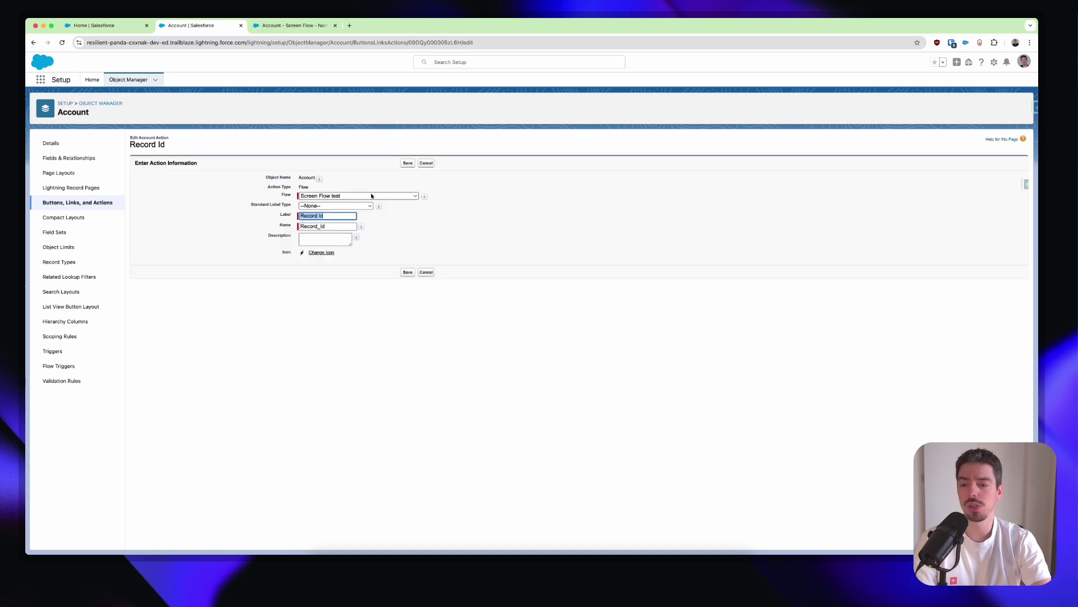
pyautogui.click(382, 196)
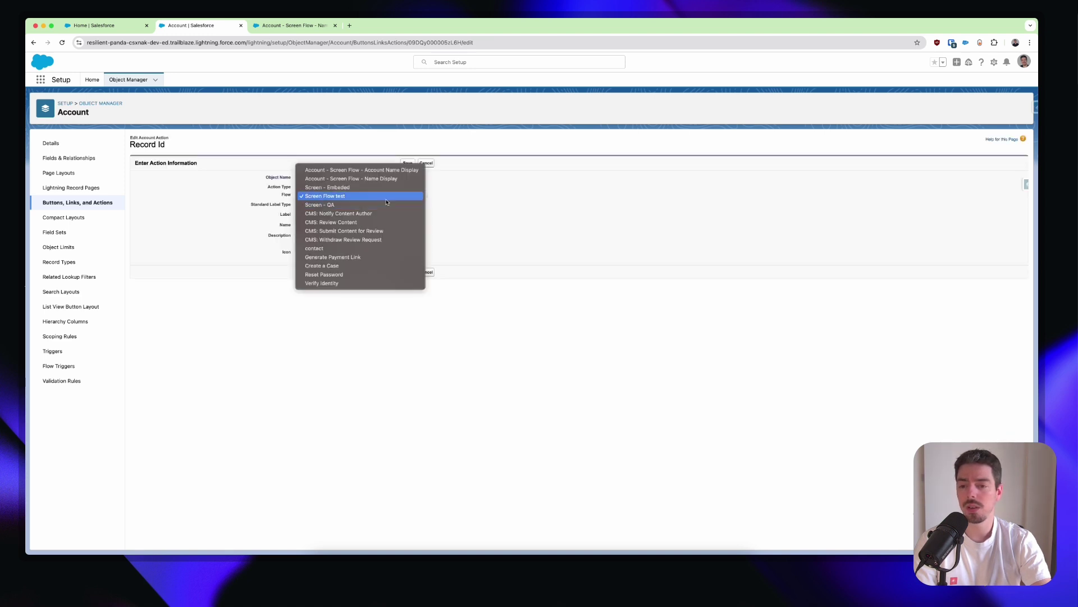
pyautogui.click(393, 179)
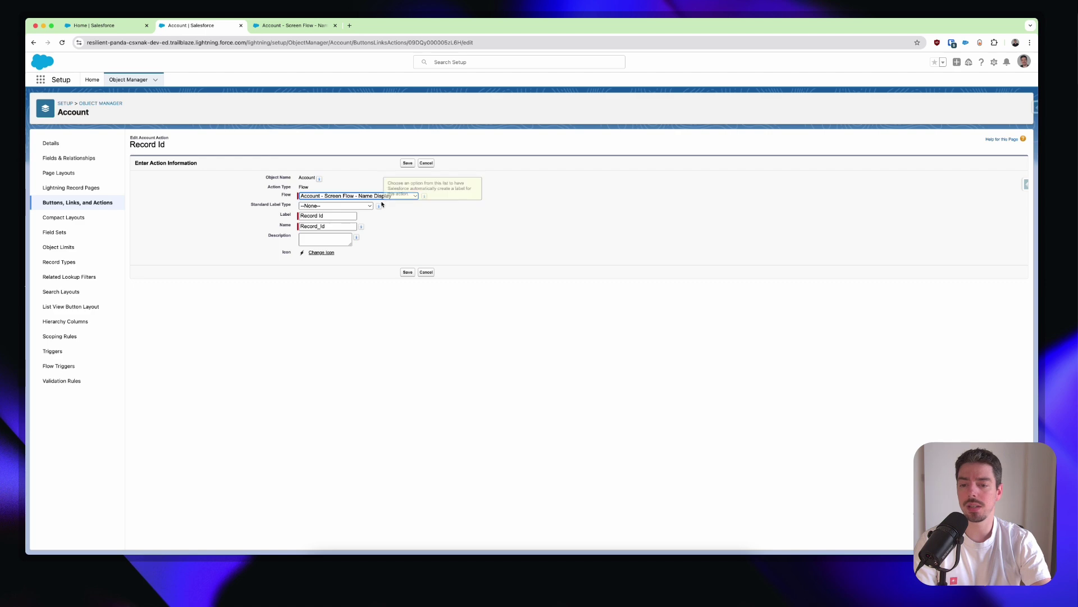
pyautogui.click(407, 163)
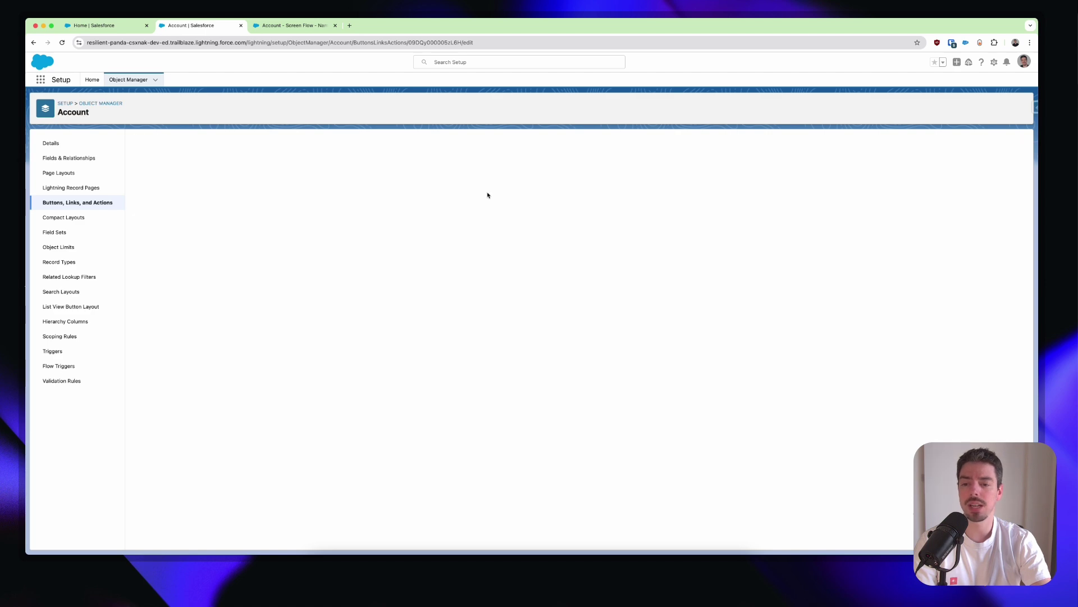
# Step: Return to the Automation home page and switch to the Sales app using the search term "sale"
pyautogui.click(92, 25)
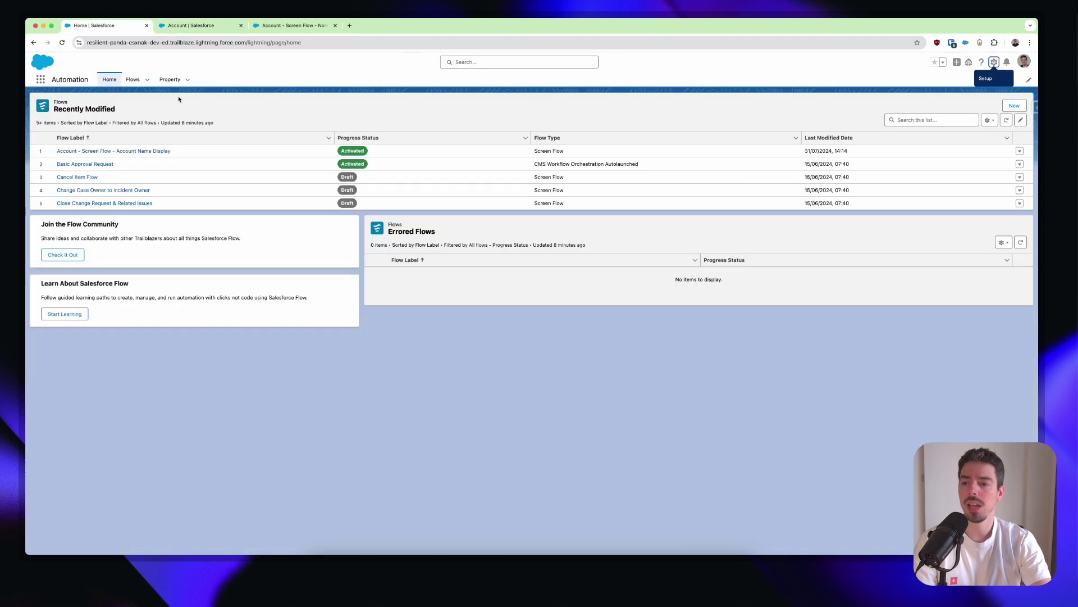
pyautogui.click(43, 80)
pyautogui.write('sa')
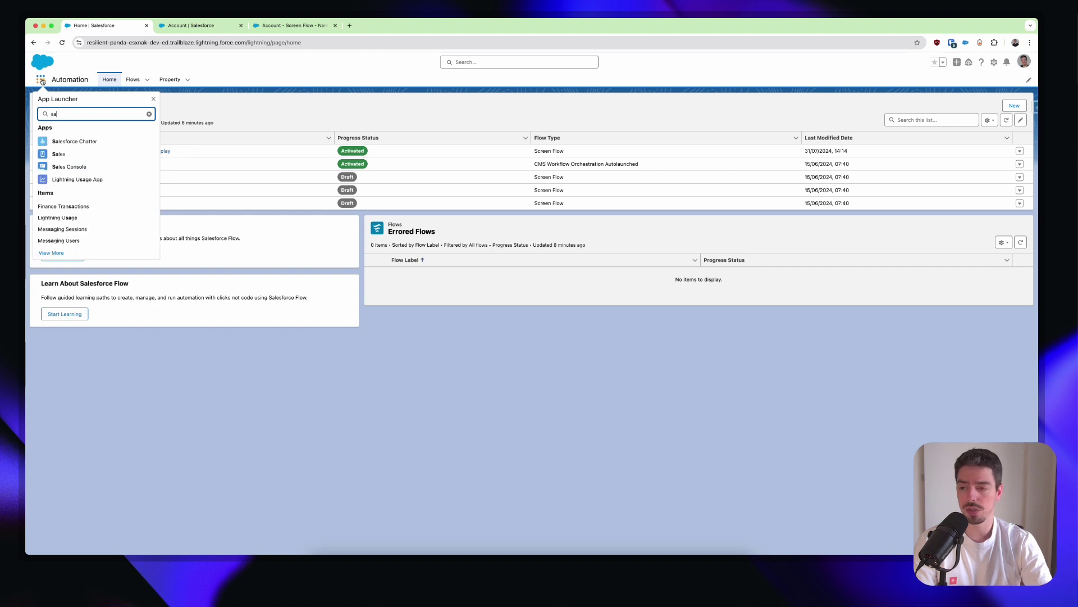
pyautogui.write('le')
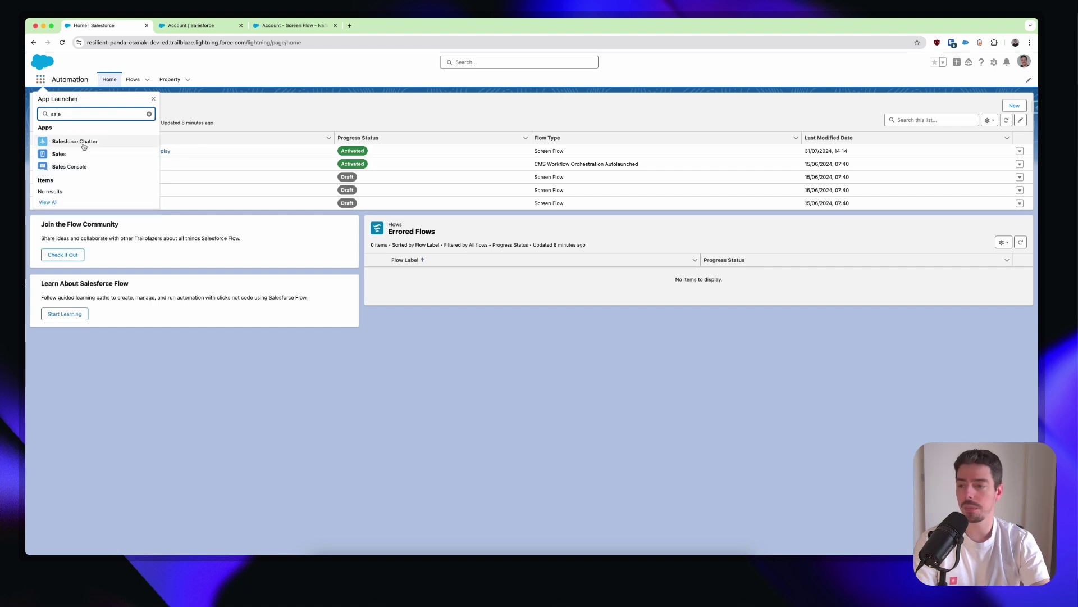
pyautogui.click(59, 154)
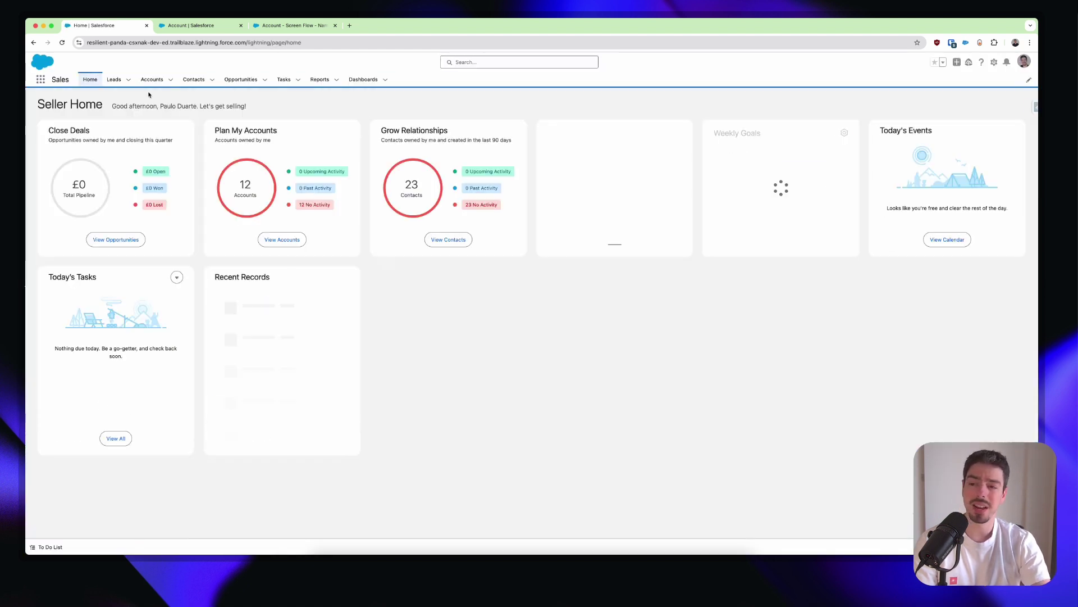
# Step: Open the Burlington Textiles Corp of America account, run its Record Id action to test the flow, and close the flow dialog
pyautogui.click(152, 81)
pyautogui.click(112, 155)
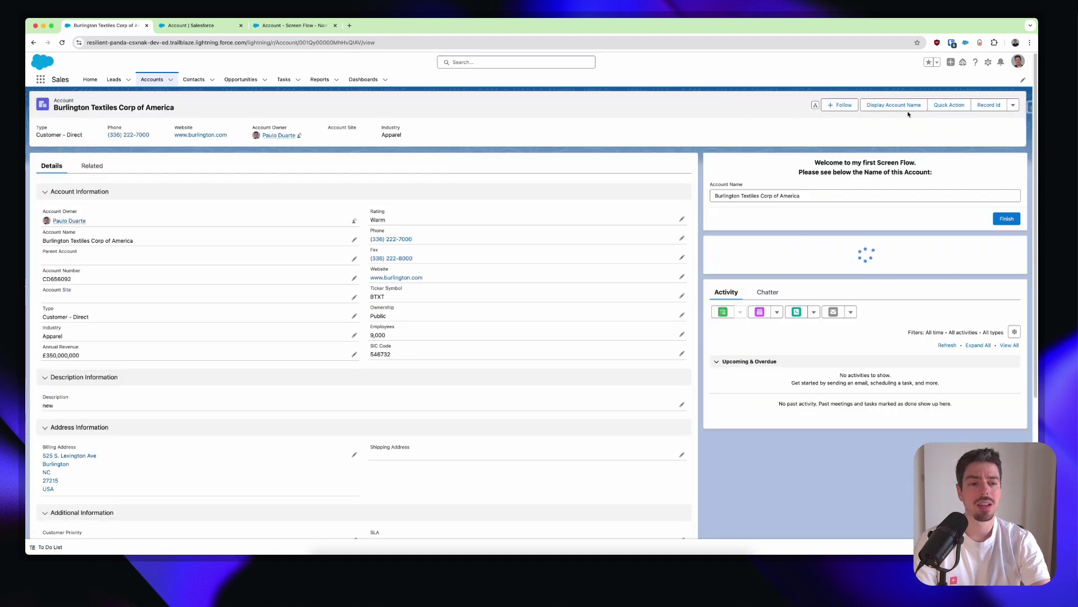
pyautogui.click(982, 109)
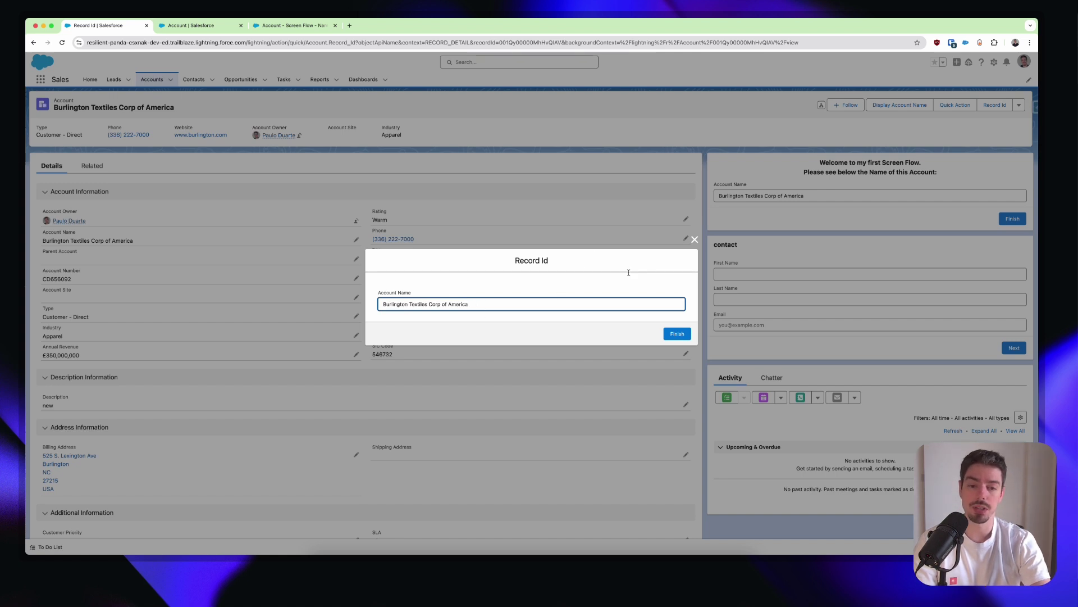
pyautogui.click(695, 239)
# Step: Find the Contact object in Object Manager with the search term "contact" and open its Buttons, Links, and Actions
pyautogui.click(222, 26)
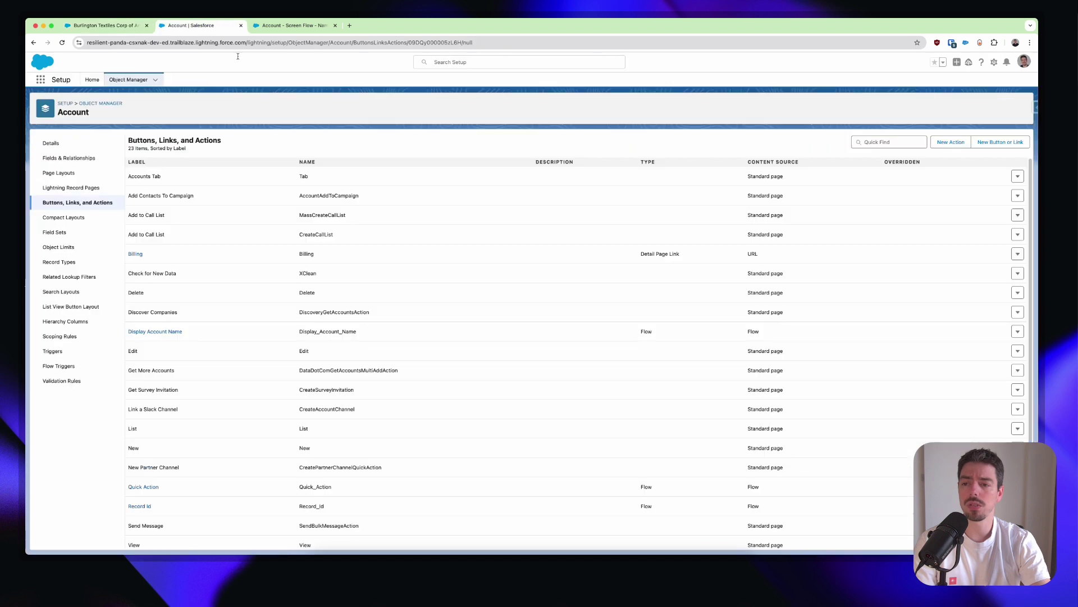
pyautogui.click(115, 81)
pyautogui.click(878, 105)
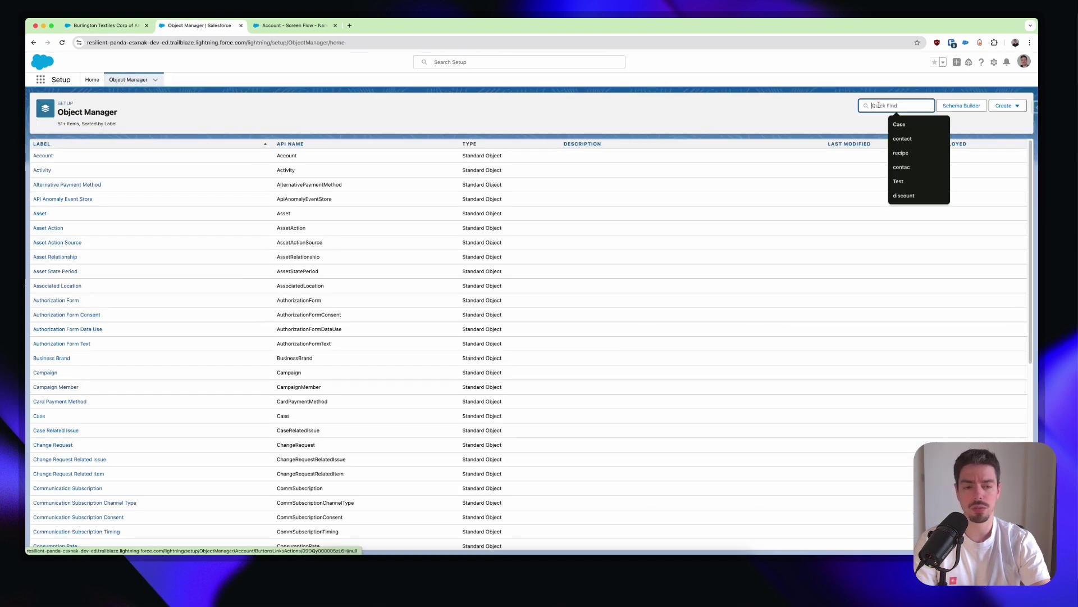
pyautogui.write('contact')
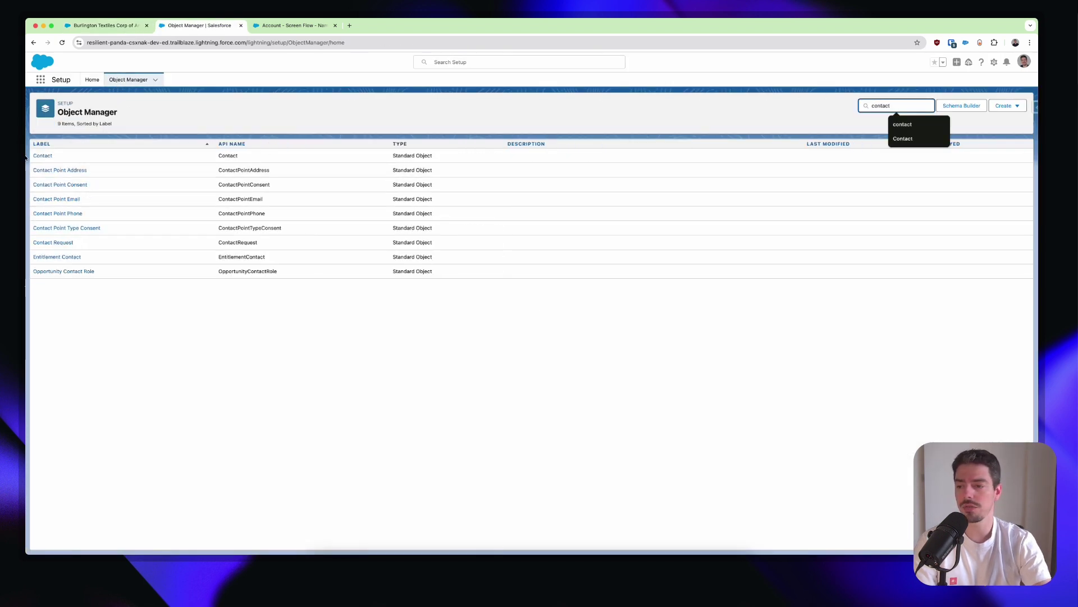
pyautogui.click(44, 156)
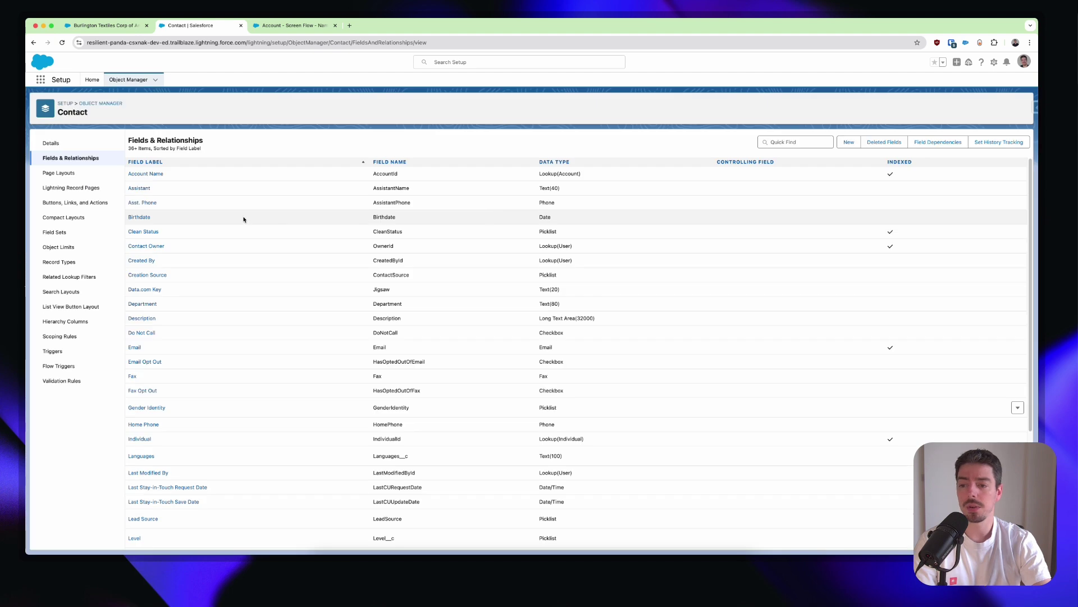
pyautogui.click(78, 202)
# Step: Find Contact's Record Id action with the search term "record", set its flow to "Account - Screen Flow - Name Display", and save it
pyautogui.click(893, 143)
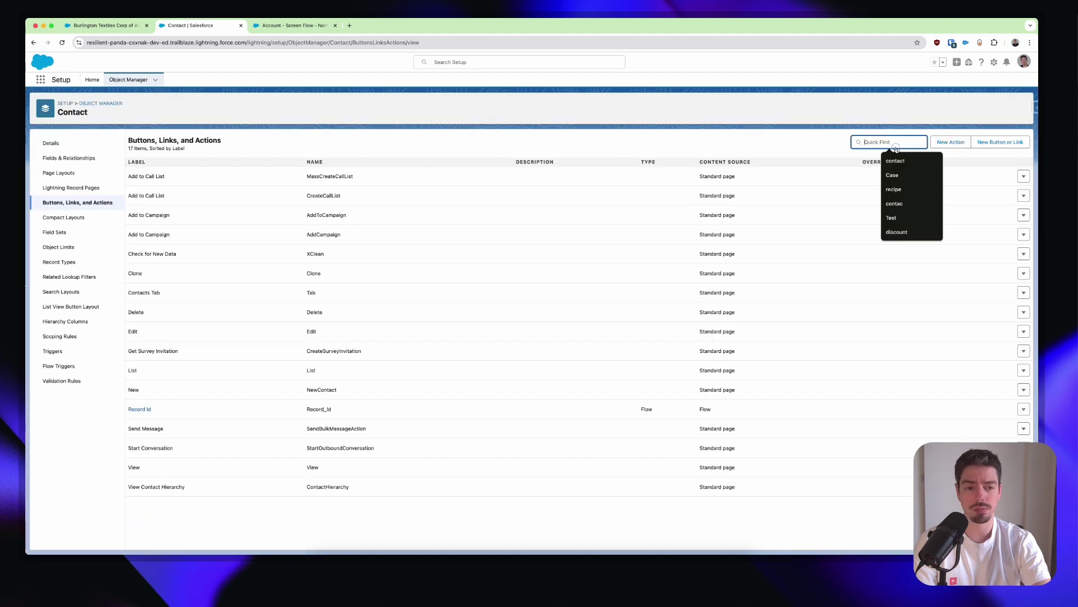
pyautogui.write('record')
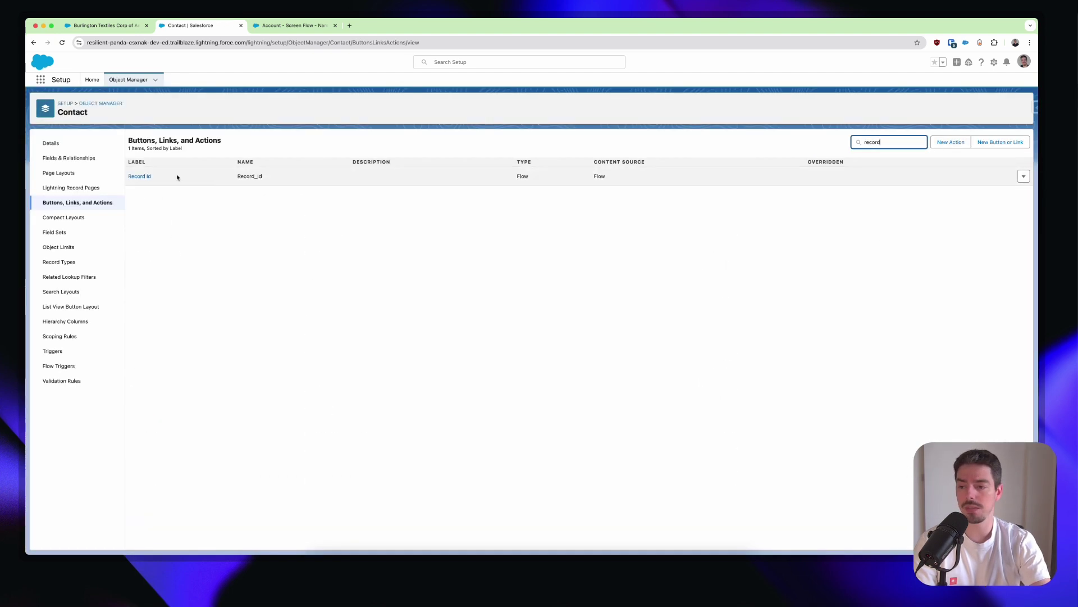
pyautogui.moveTo(140, 176); pyautogui.dragTo(145, 184)
pyautogui.click(141, 178)
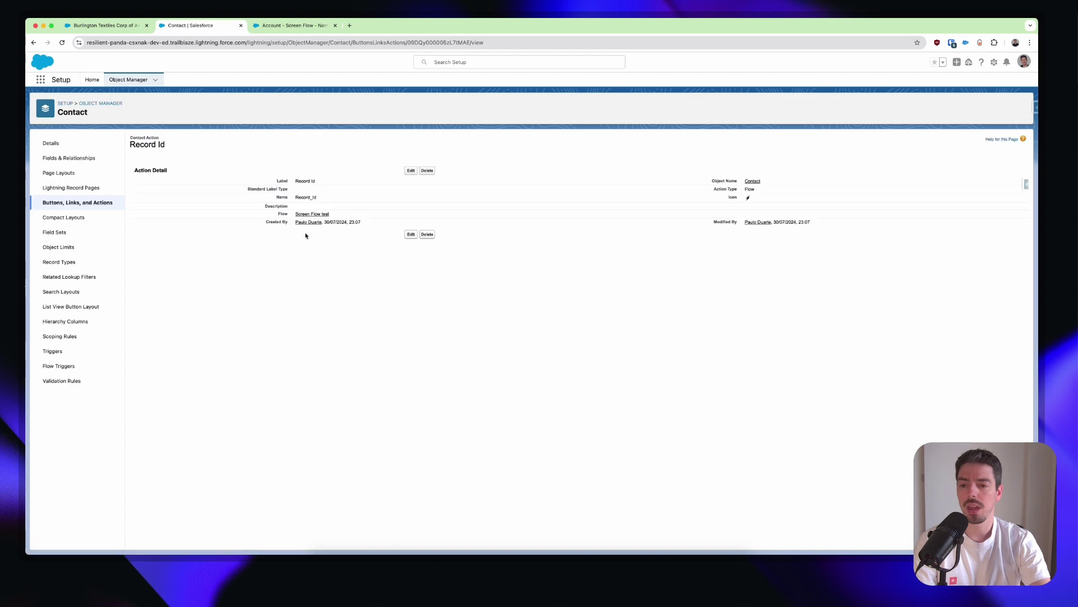
pyautogui.click(410, 171)
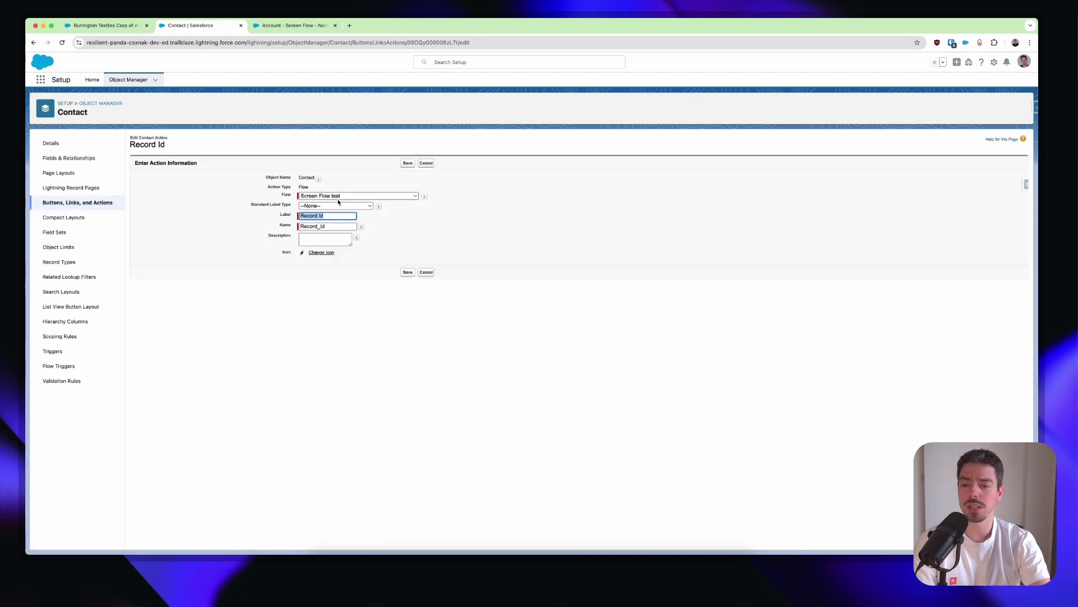
pyautogui.click(348, 196)
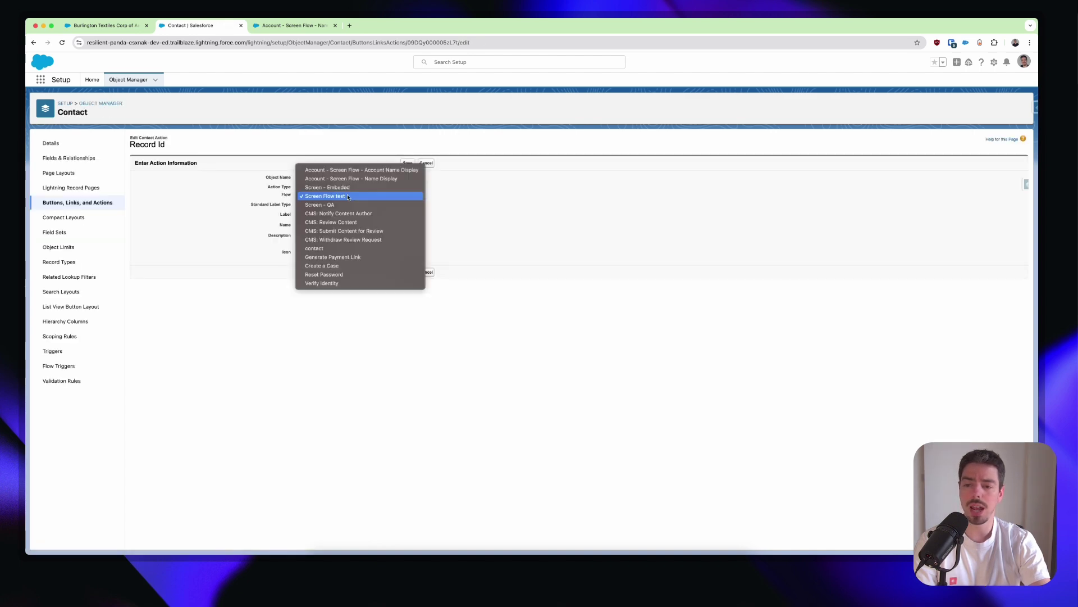
pyautogui.click(385, 179)
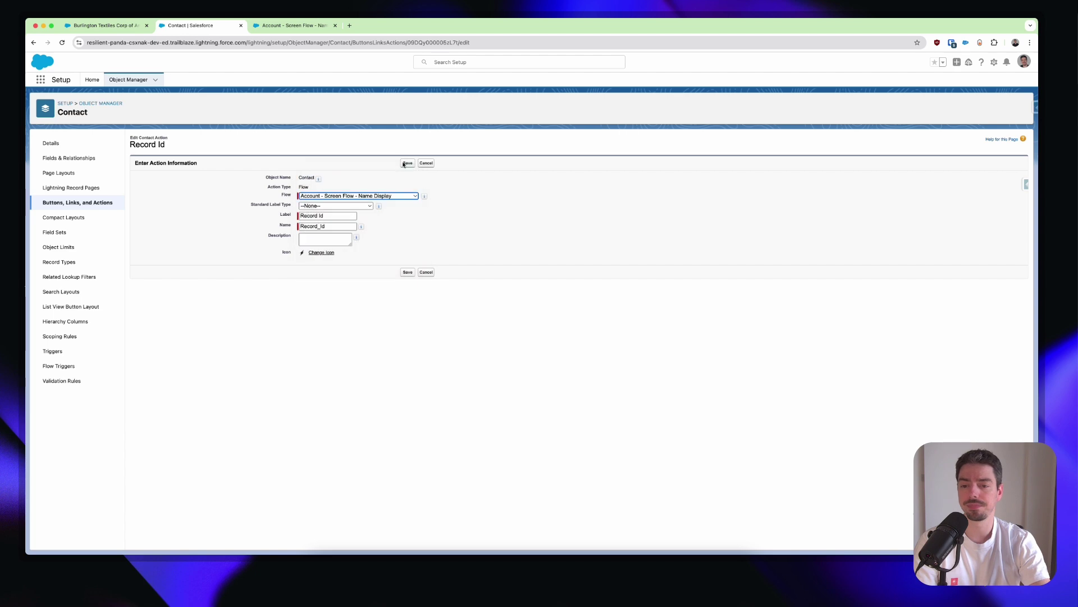
pyautogui.click(406, 164)
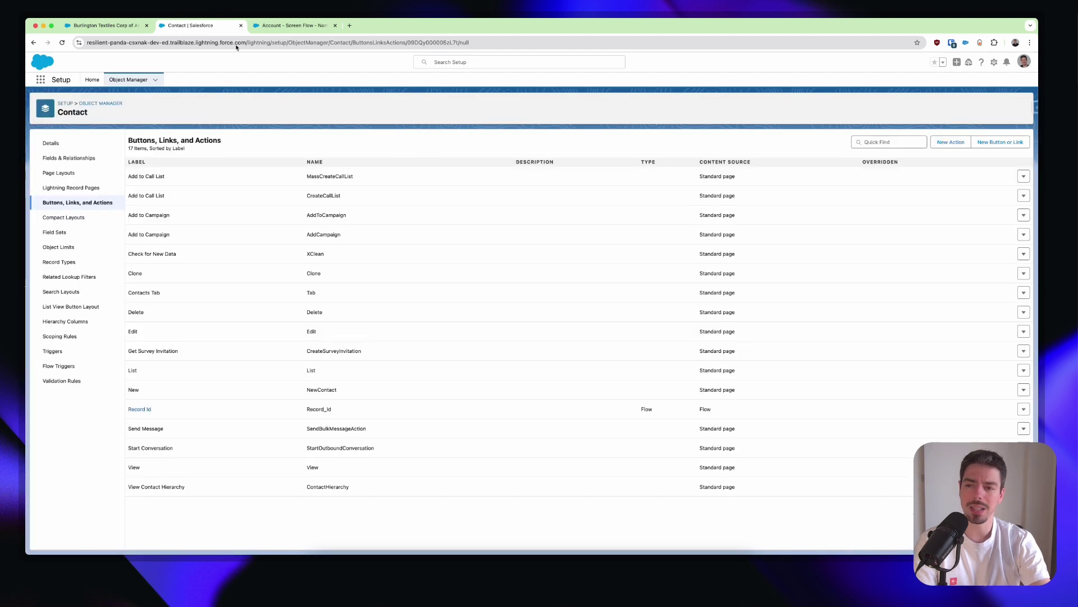
# Step: Open the first contact in the Sales app's Contacts list and run its Record Id action to test the flow
pyautogui.click(95, 26)
pyautogui.click(194, 79)
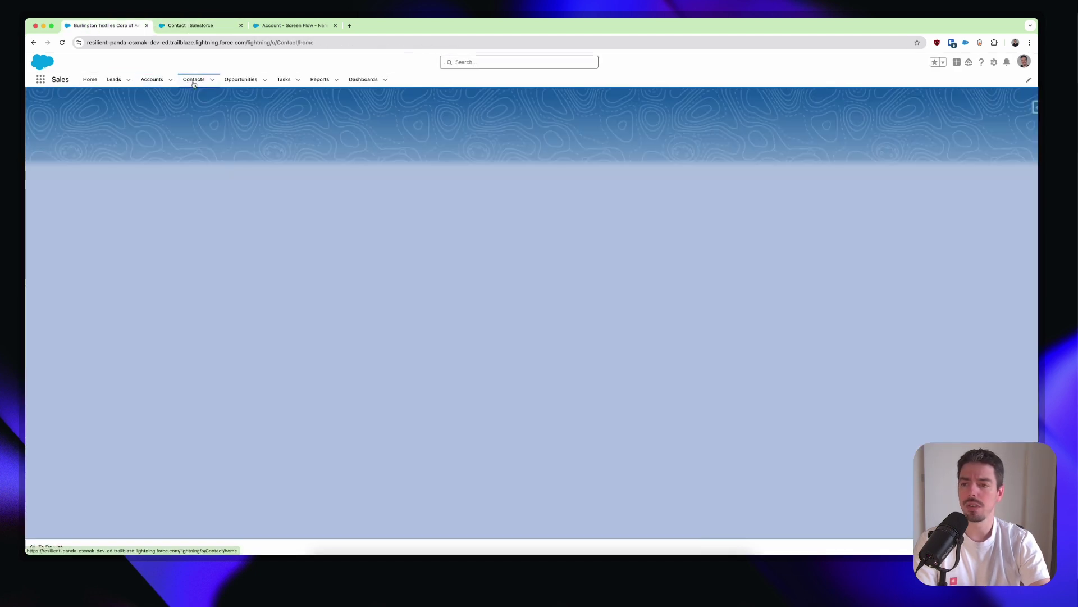
pyautogui.click(81, 154)
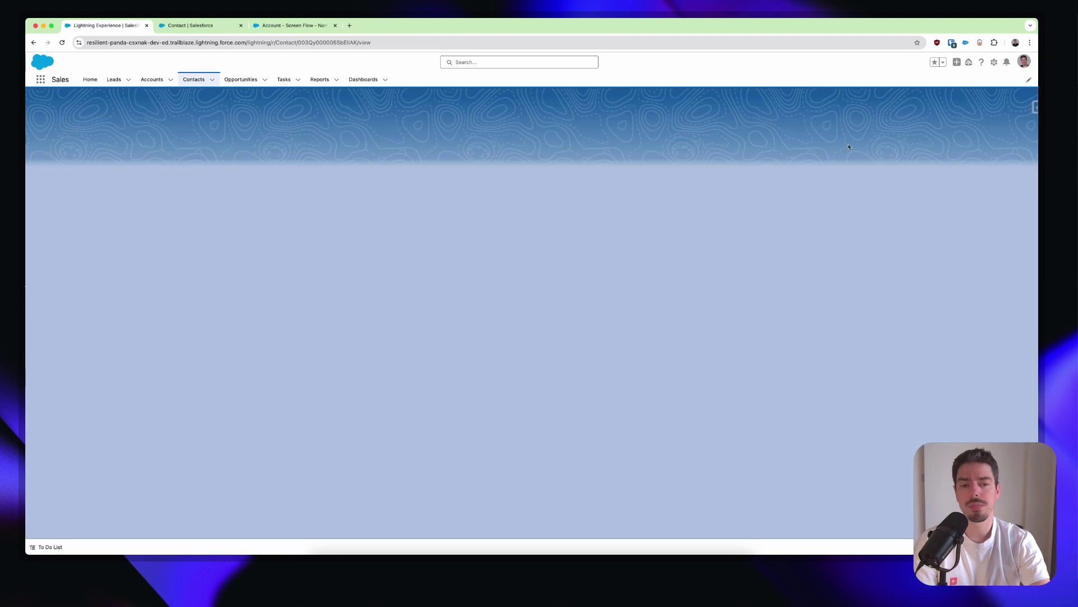
pyautogui.click(916, 106)
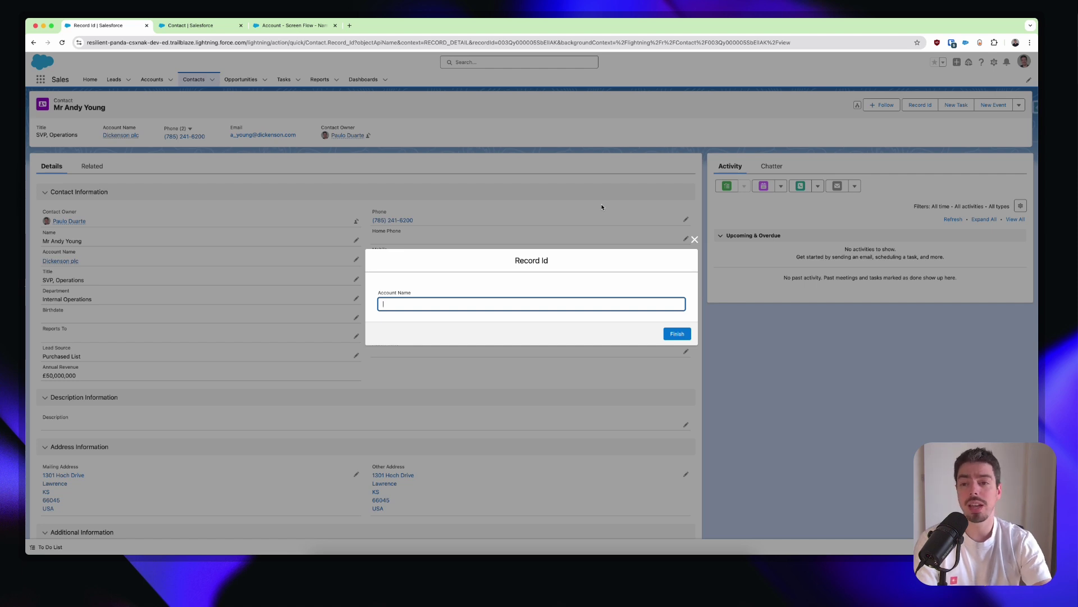
# Step: Return to the flow in Flow Builder and open the get Account element to review its filter settings
pyautogui.click(292, 25)
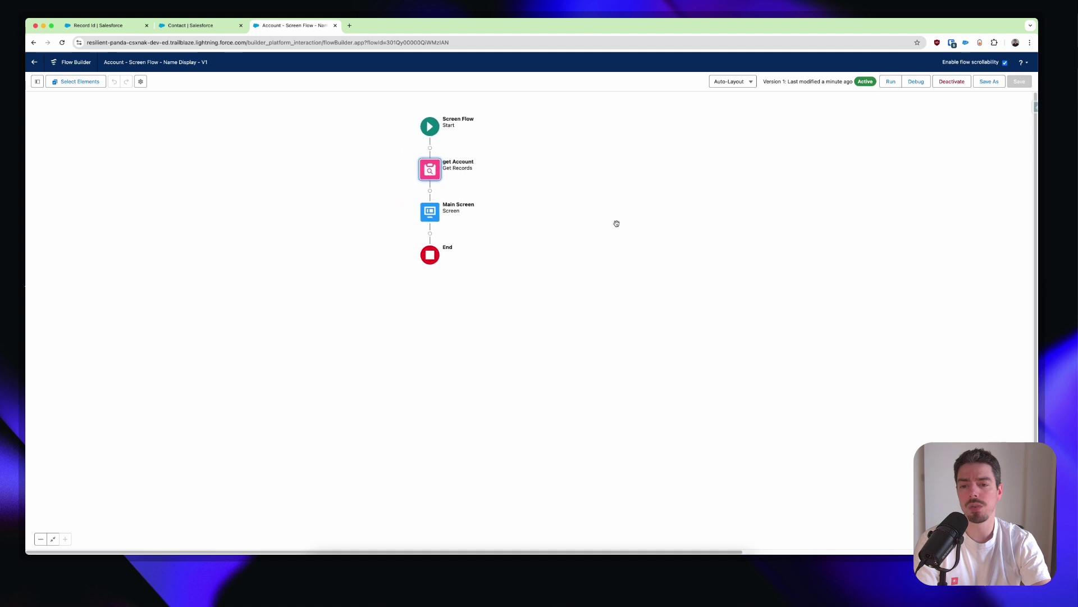
pyautogui.click(442, 172)
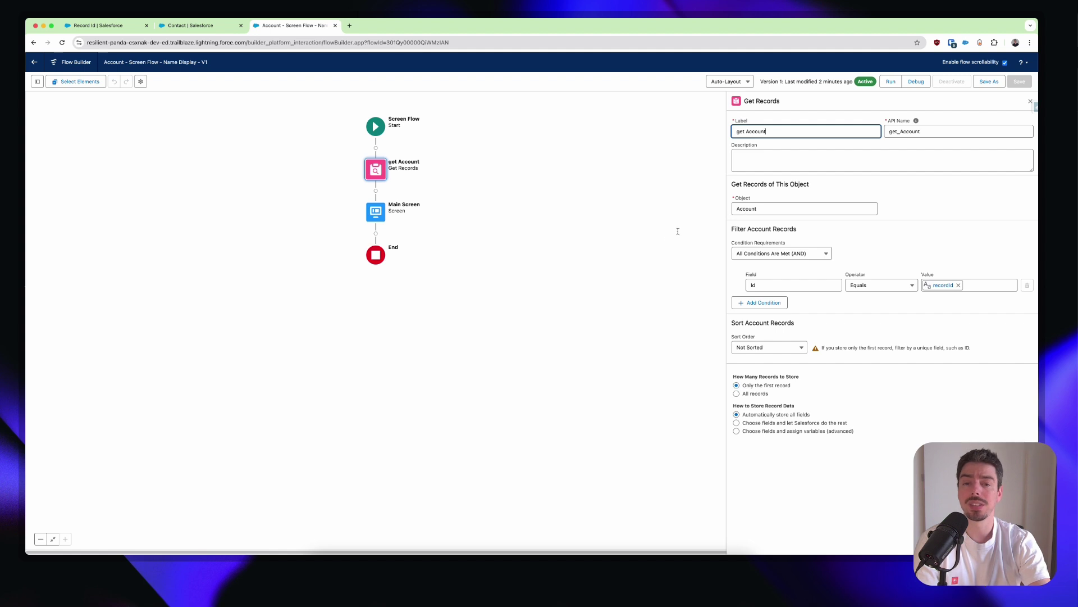
pyautogui.moveTo(650, 237); pyautogui.dragTo(652, 245)
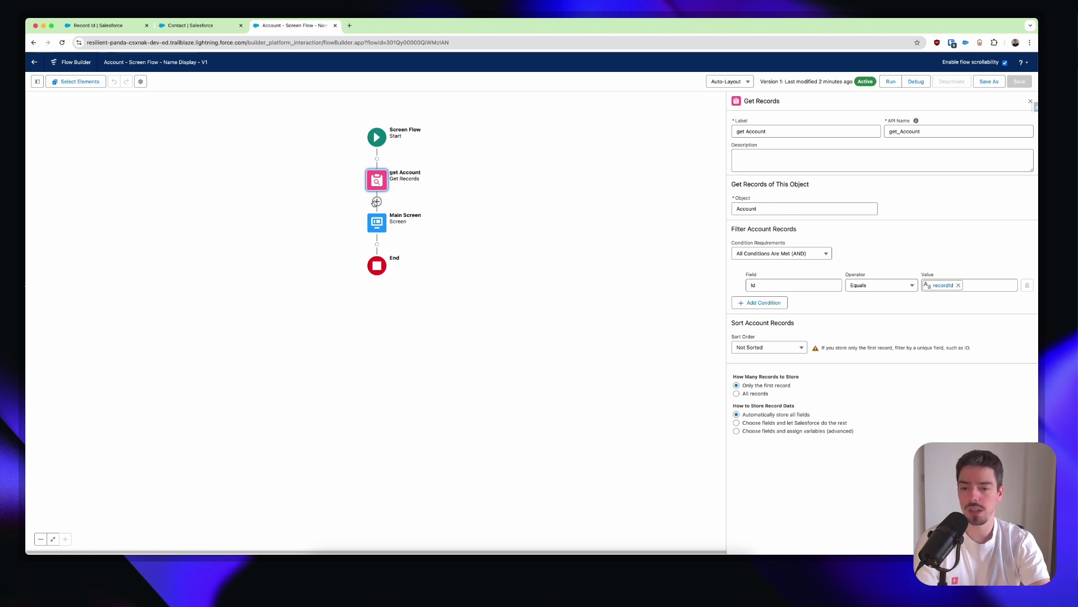
# Step: Add a Get Records element labelled "get Contact" between get Account and Main Screen
pyautogui.click(377, 202)
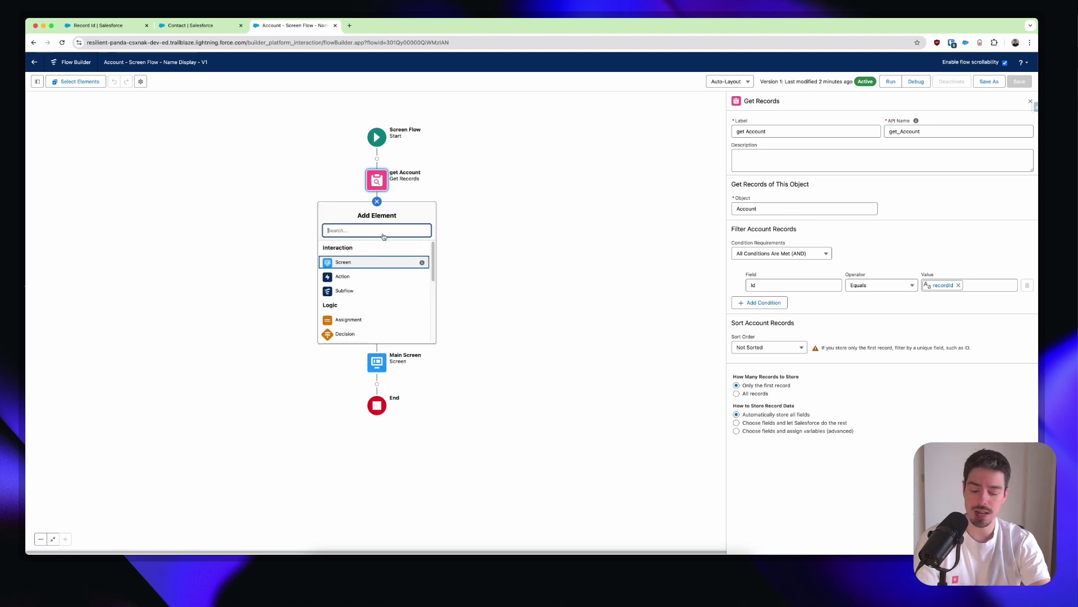
pyautogui.write('gew')
pyautogui.press('BackSpace')
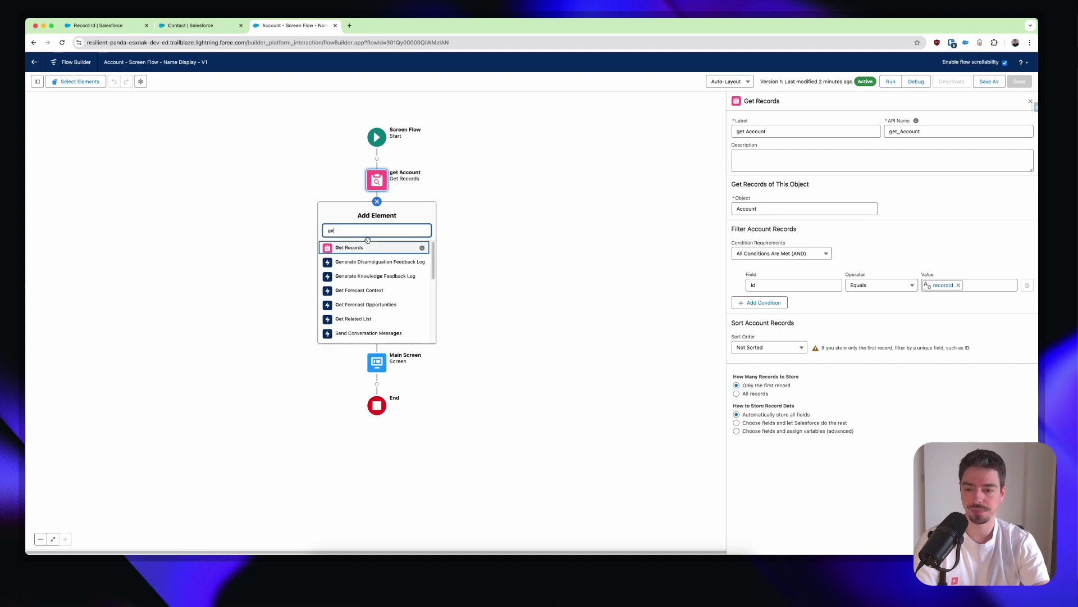
pyautogui.click(366, 248)
pyautogui.write('get')
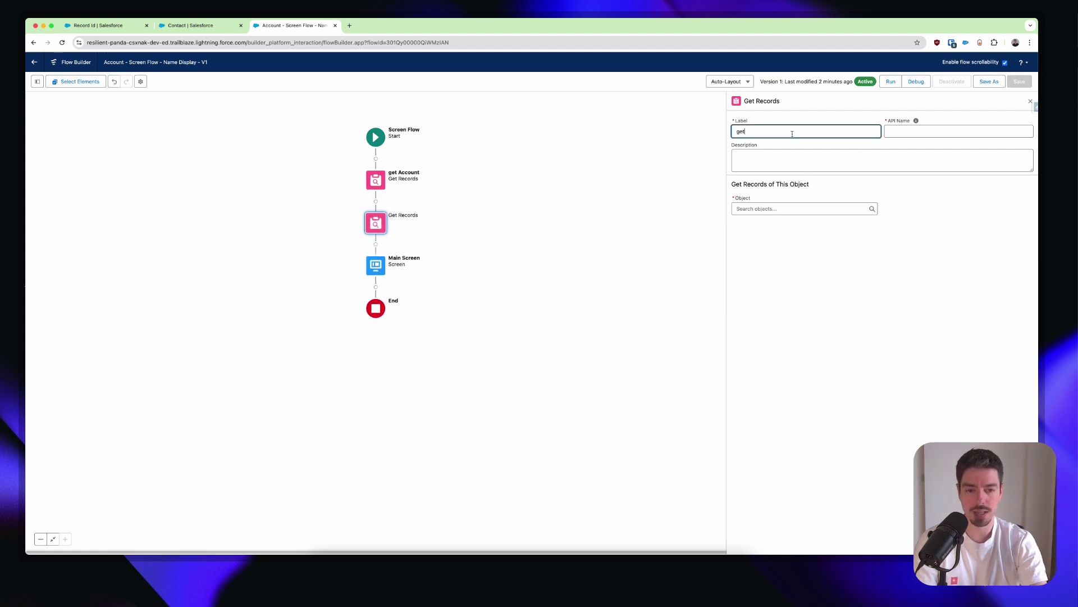
pyautogui.write(' Contact')
pyautogui.press('Tab')
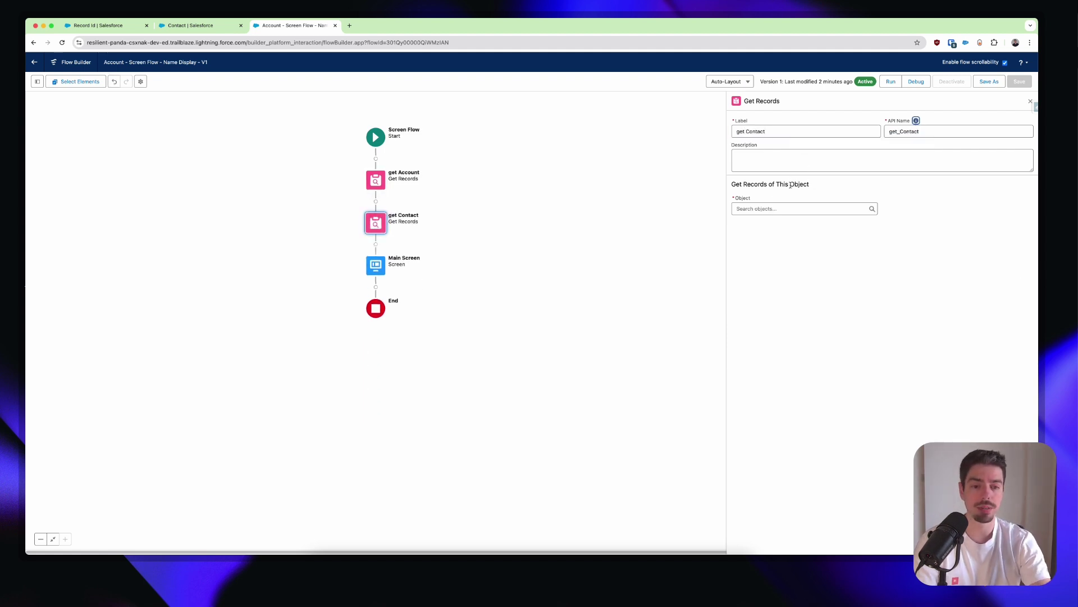
# Step: Set the get Contact element's object to Contact and filter its records by Id Equals the recordId variable
pyautogui.click(785, 209)
pyautogui.write('Contact')
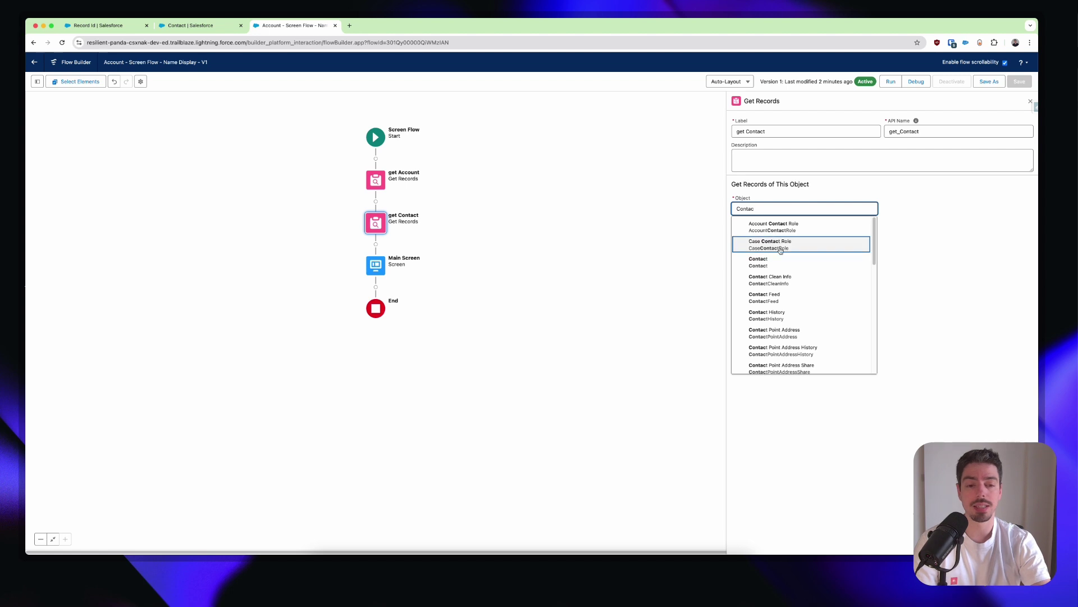
pyautogui.click(791, 267)
pyautogui.click(812, 286)
pyautogui.write('id')
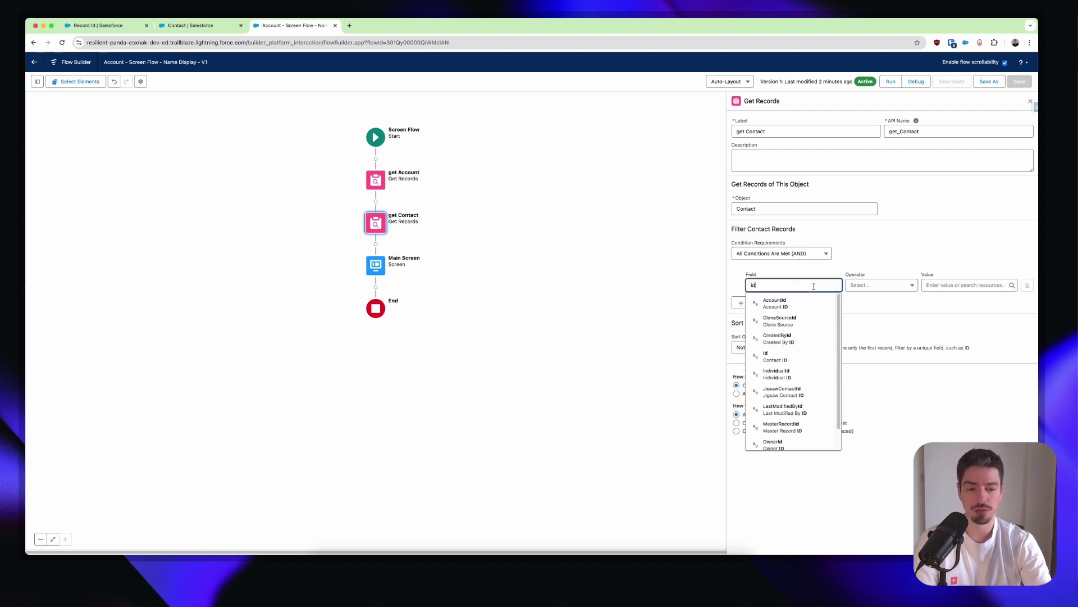
pyautogui.click(793, 354)
pyautogui.click(949, 284)
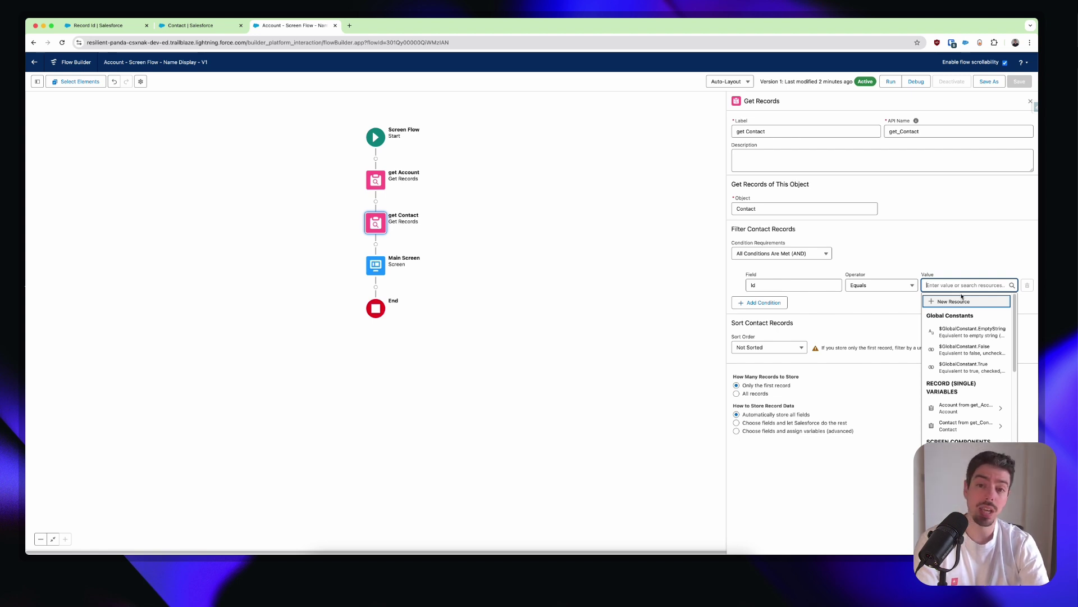
pyautogui.write('reco')
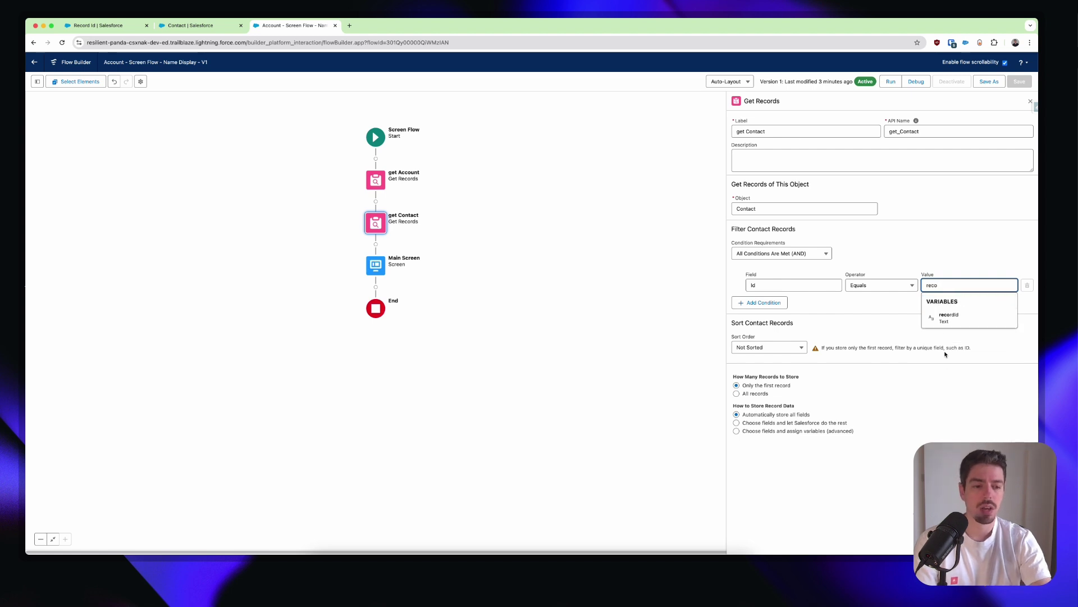
pyautogui.click(945, 322)
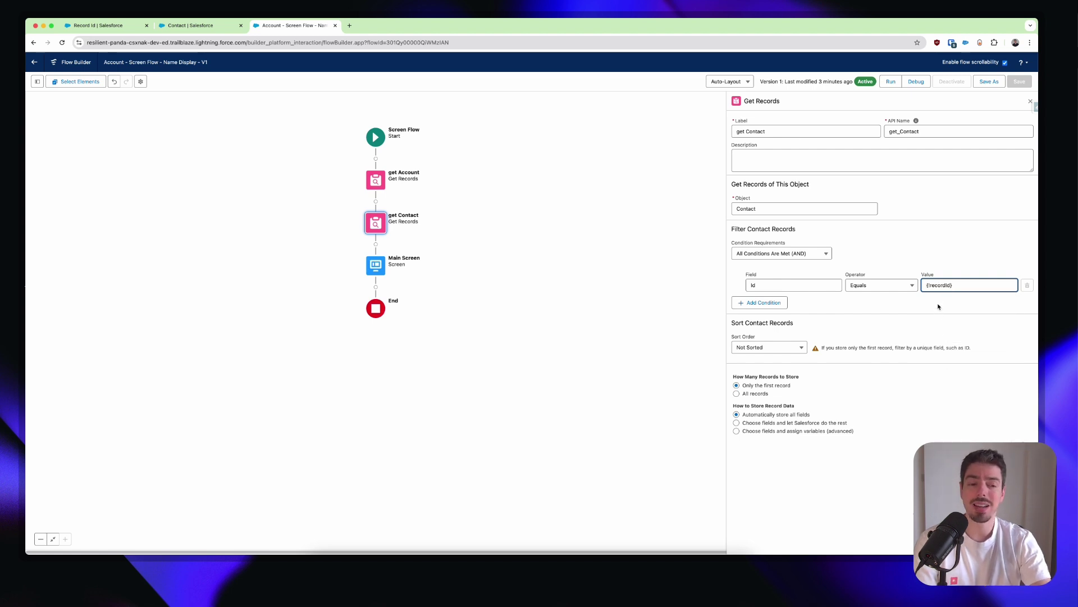
pyautogui.click(938, 306)
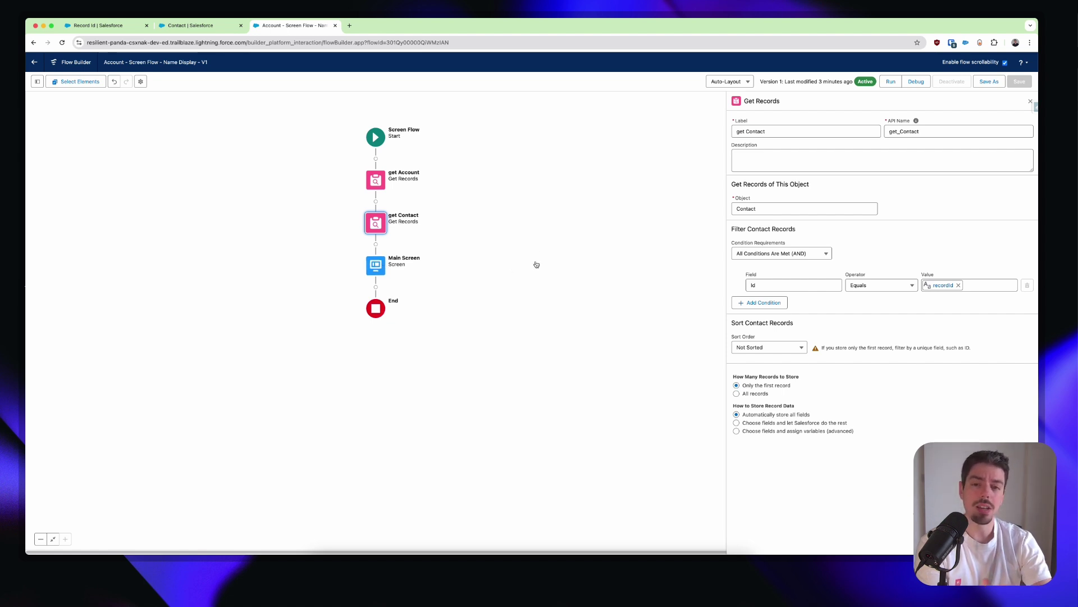
# Step: Edit the Main Screen element and add a Text input component below Account Name, using the component search term "text"
pyautogui.moveTo(561, 235); pyautogui.dragTo(573, 244)
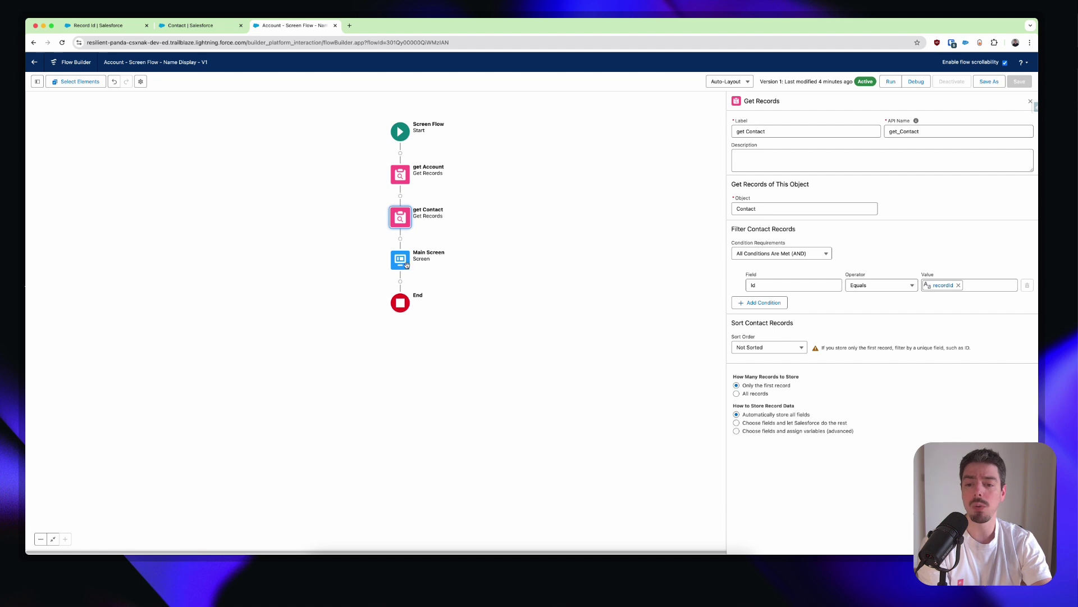
pyautogui.click(396, 264)
pyautogui.click(399, 338)
pyautogui.click(115, 145)
pyautogui.write('text')
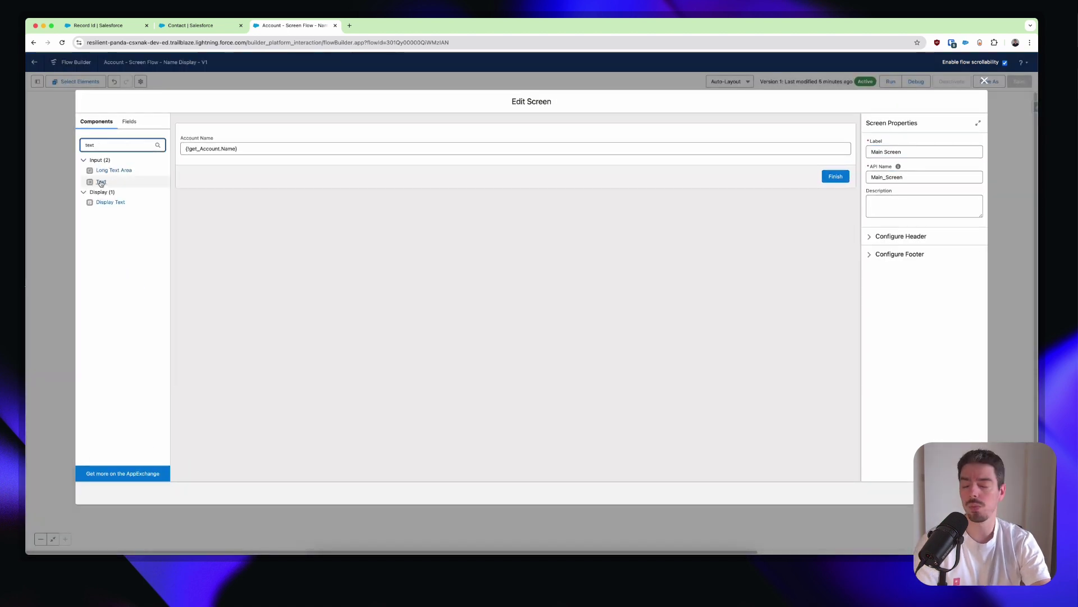
pyautogui.moveTo(101, 182); pyautogui.dragTo(283, 163)
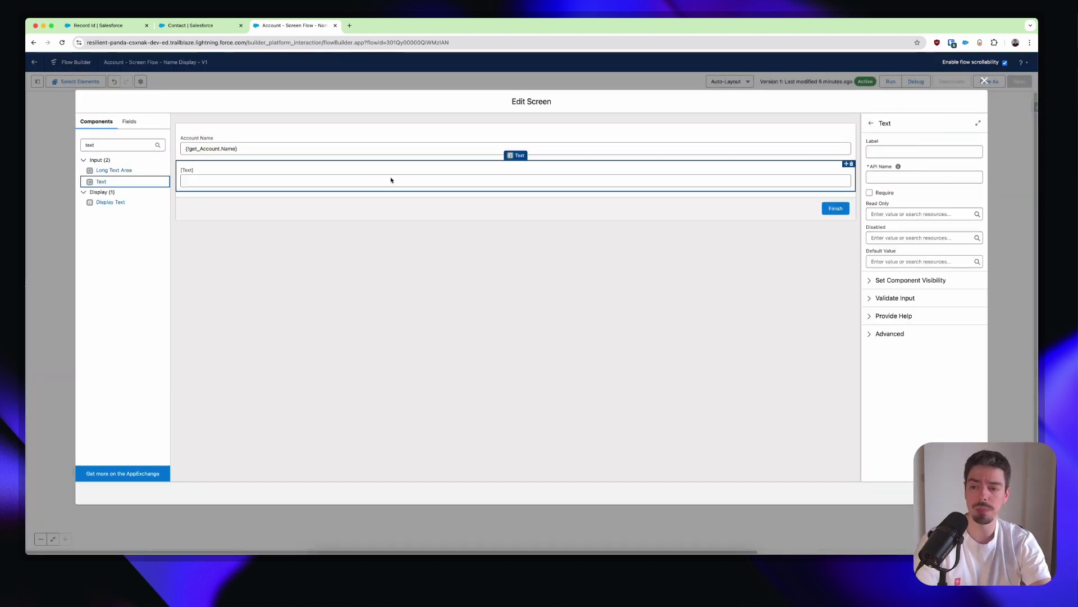
# Step: Label the new text component "Contact Name" and set its default value to {!get_Contact.Name}
pyautogui.click(910, 152)
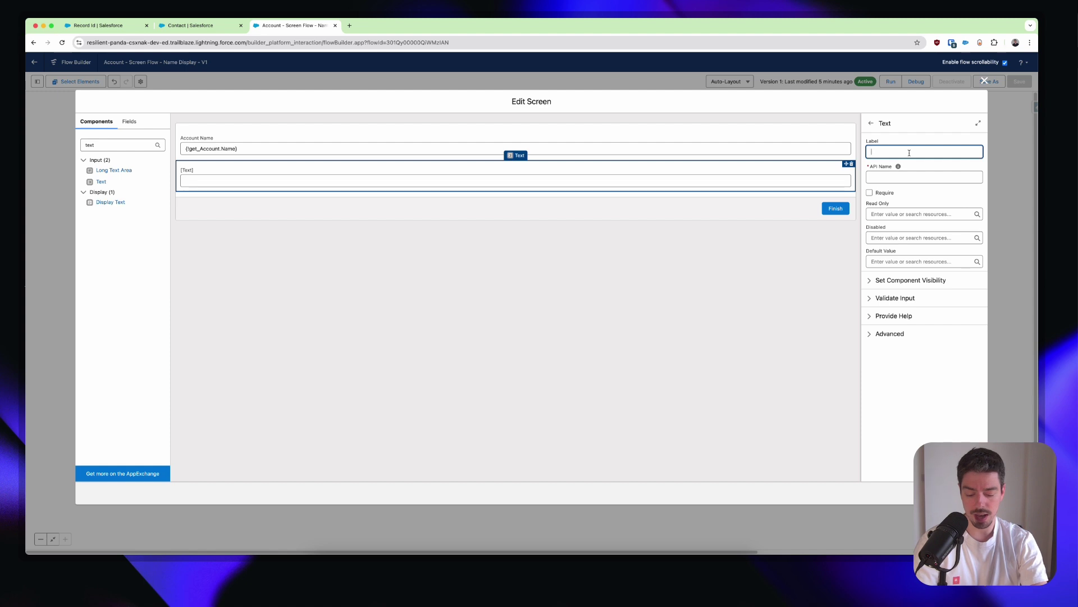
pyautogui.write('Contact Name')
pyautogui.press('Tab')
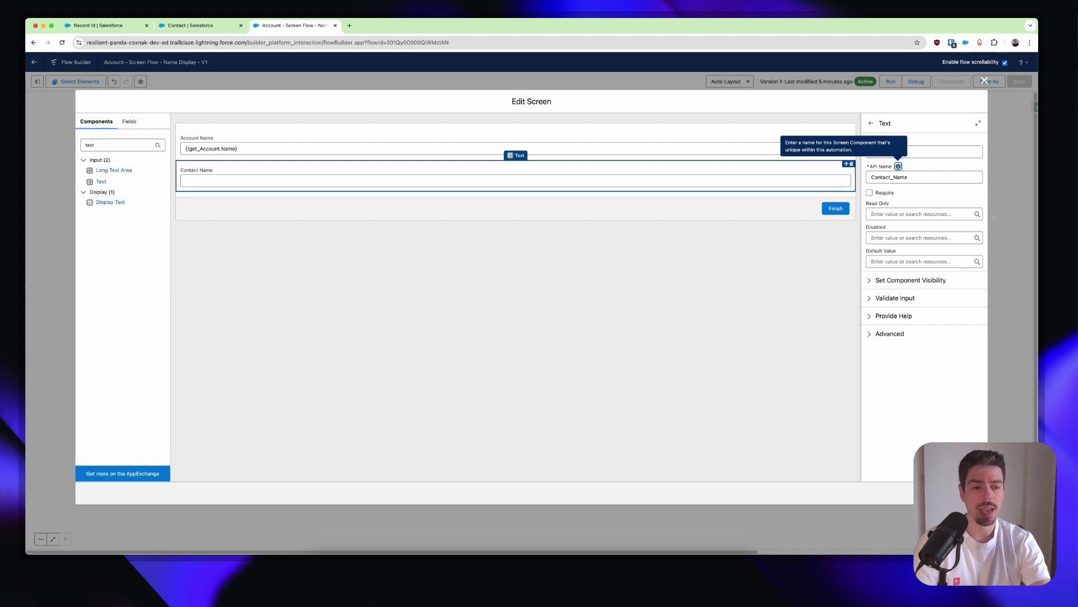
pyautogui.click(960, 261)
pyautogui.write('get')
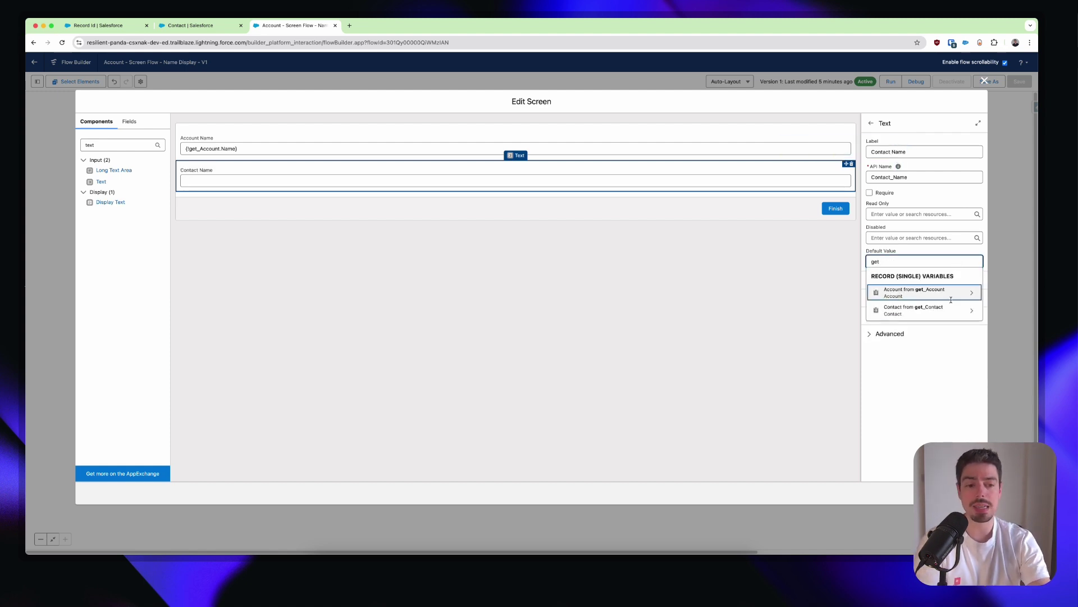
pyautogui.click(949, 319)
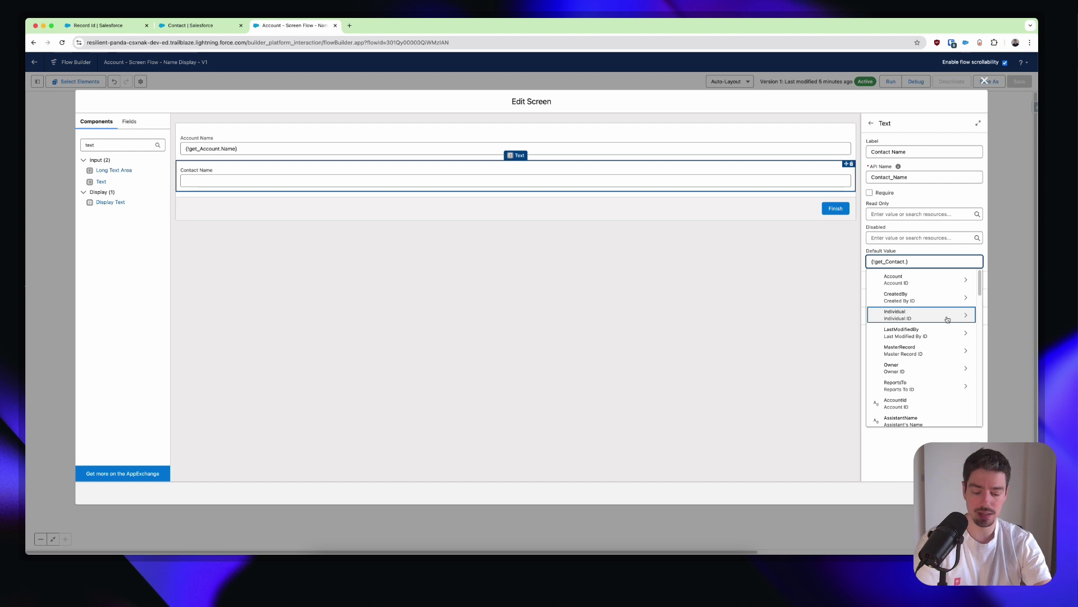
pyautogui.write('Name')
pyautogui.click(939, 331)
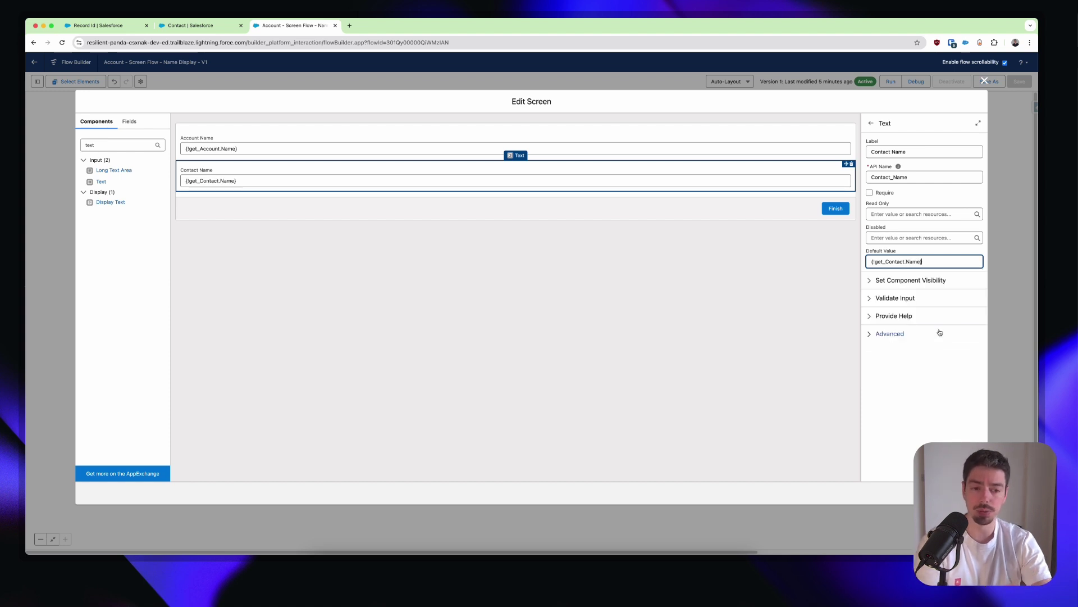
pyautogui.click(623, 329)
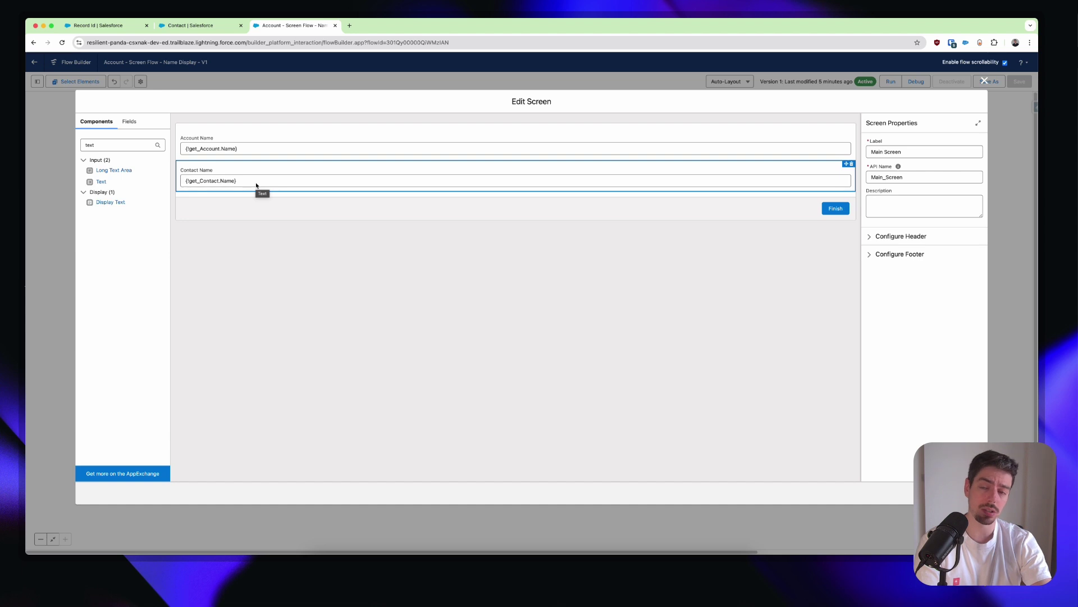
# Step: Make the Account Name component display when all conditions are met, with the Id from get_Account as the condition's resource
pyautogui.click(273, 150)
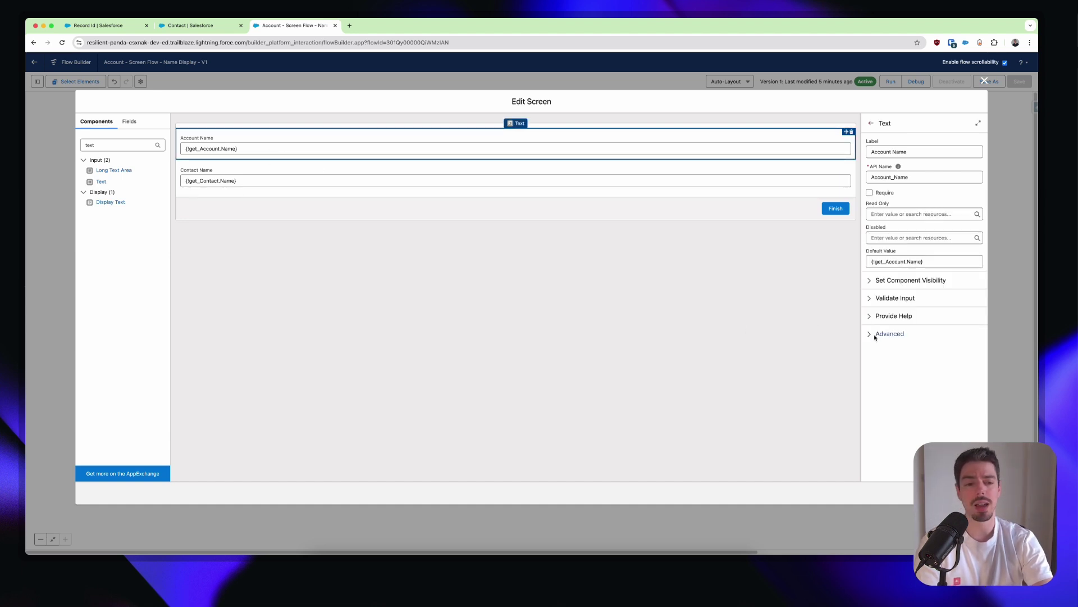
pyautogui.click(869, 281)
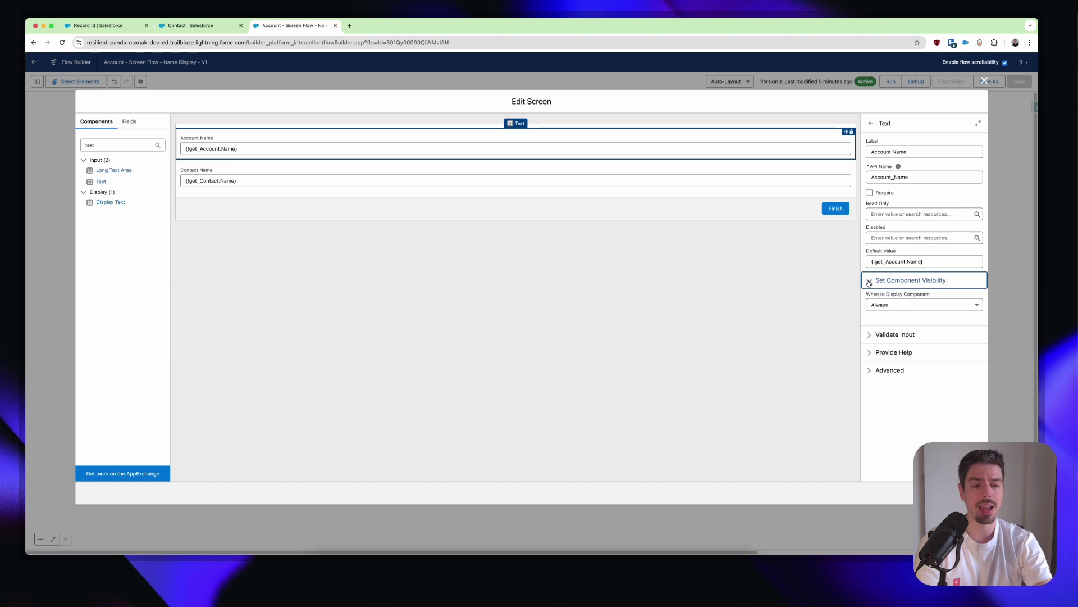
pyautogui.click(899, 305)
pyautogui.click(918, 334)
pyautogui.write('get')
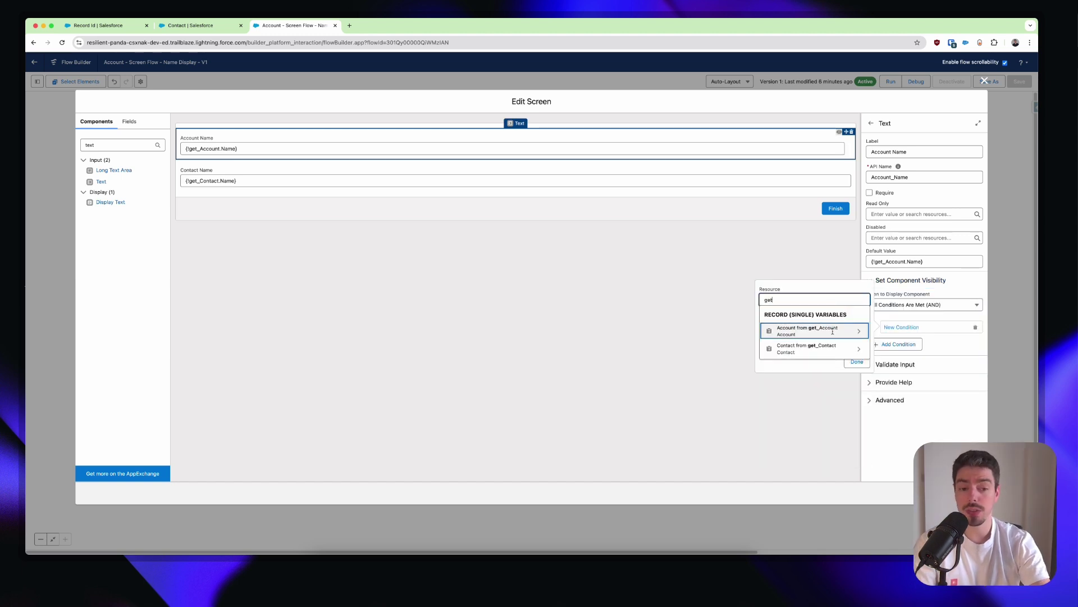
pyautogui.click(834, 333)
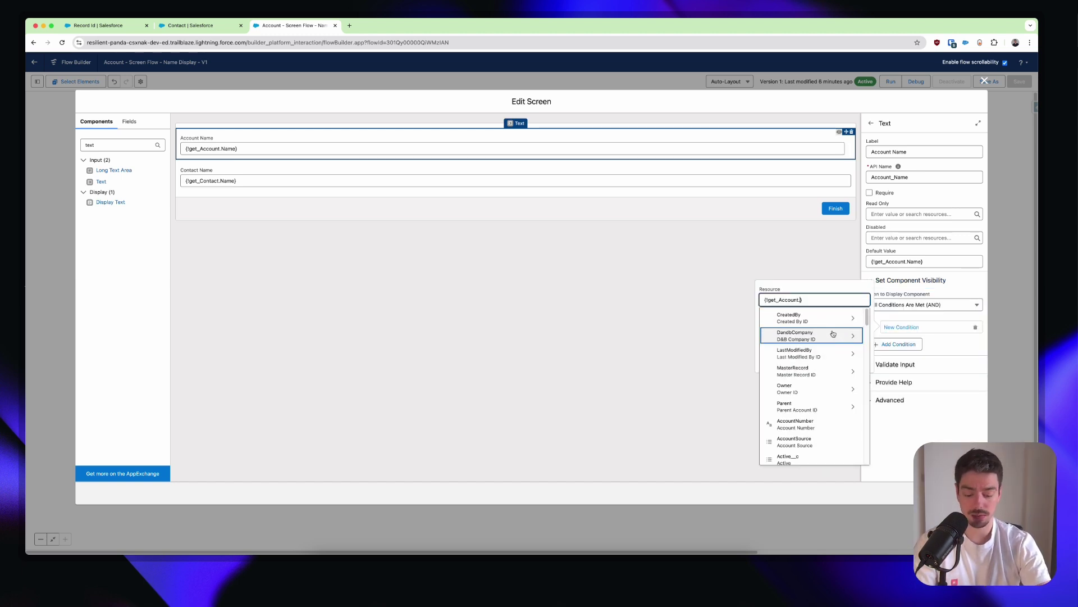
pyautogui.write('Id')
pyautogui.click(800, 433)
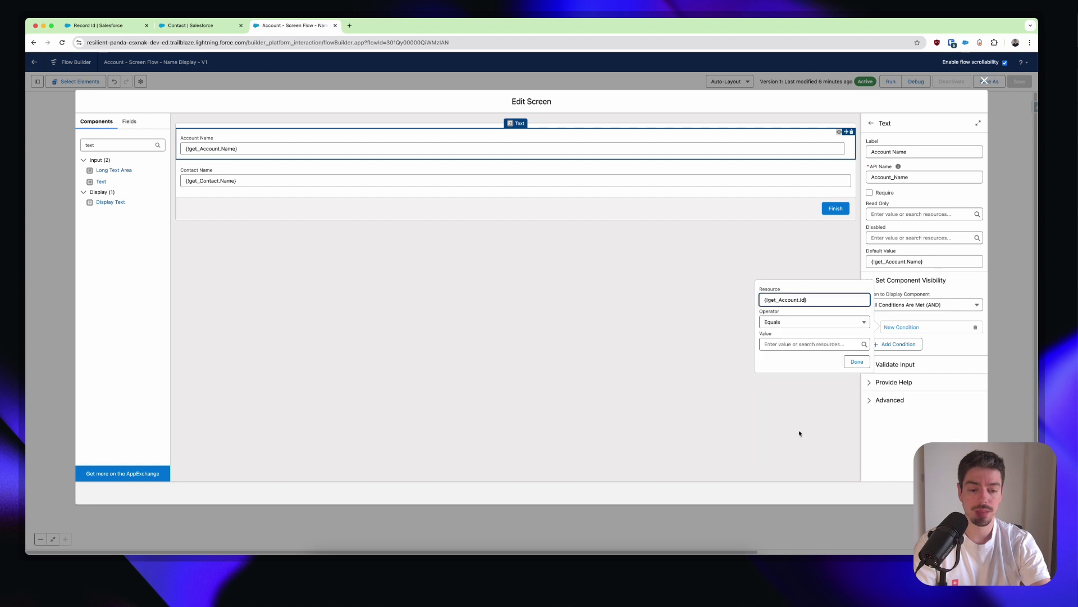
# Step: Complete Account Name's visibility condition with the operator Is Null and the value {!$GlobalConstant.False}
pyautogui.click(804, 323)
pyautogui.click(805, 406)
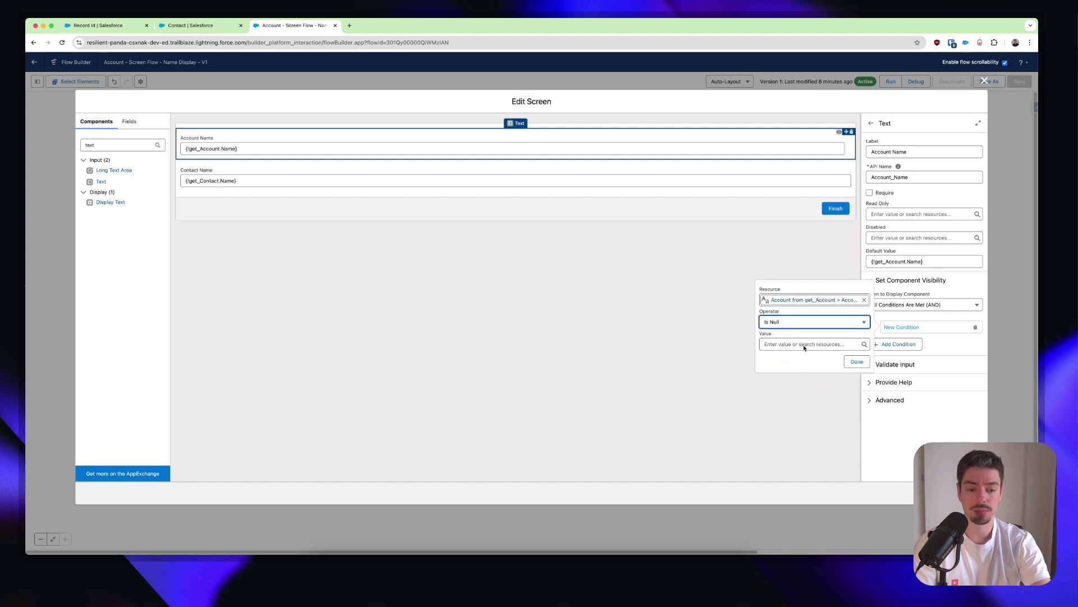
pyautogui.click(805, 346)
pyautogui.write('fals')
pyautogui.click(803, 376)
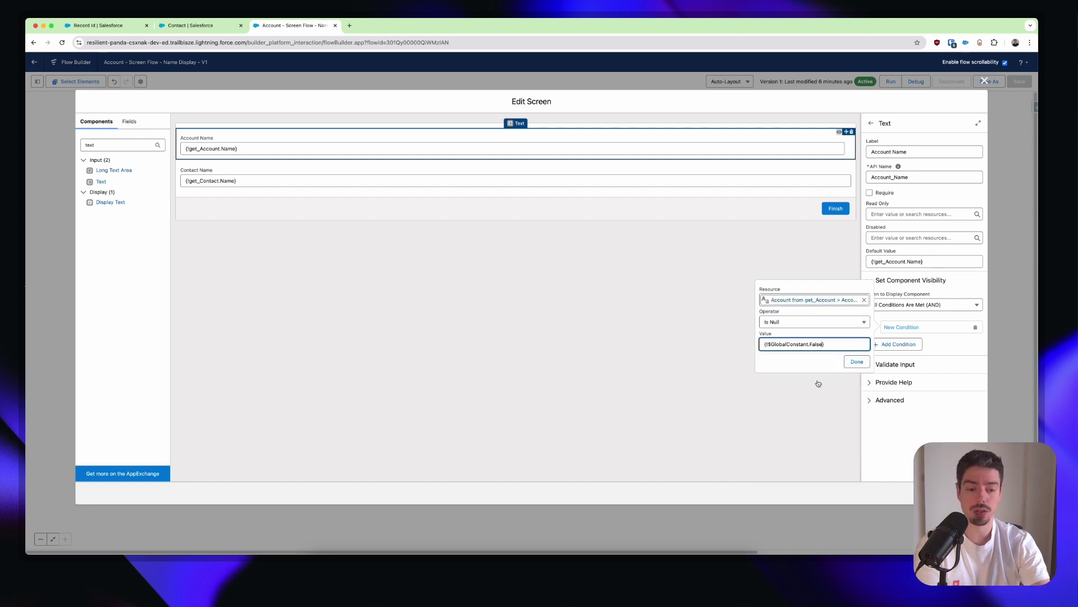
pyautogui.click(858, 362)
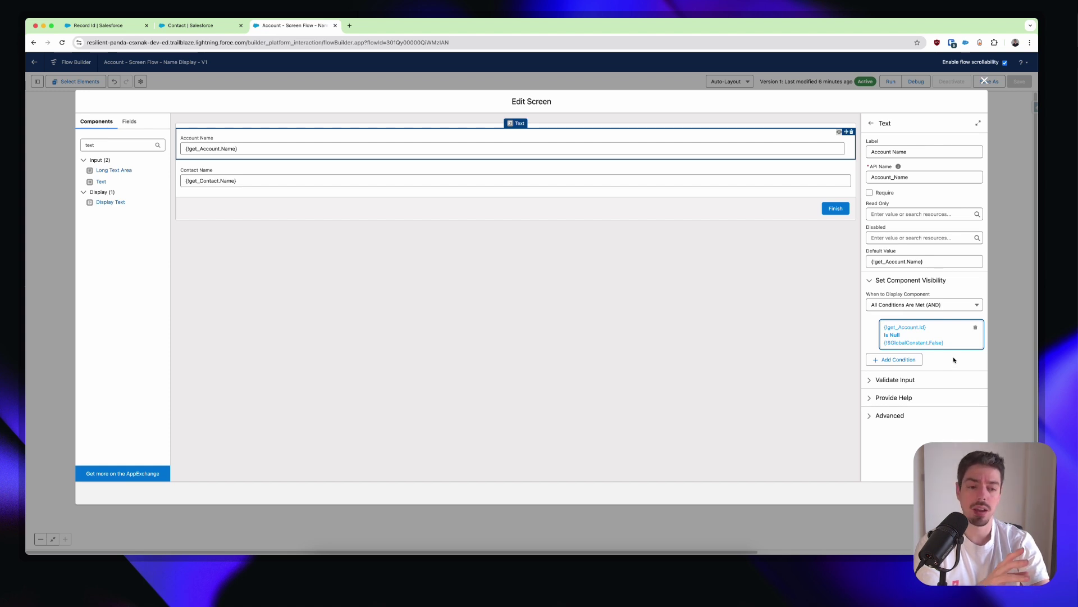
# Step: Make the Contact Name component display when all conditions are met, with the Id from get_Contact as the condition's resource
pyautogui.click(719, 177)
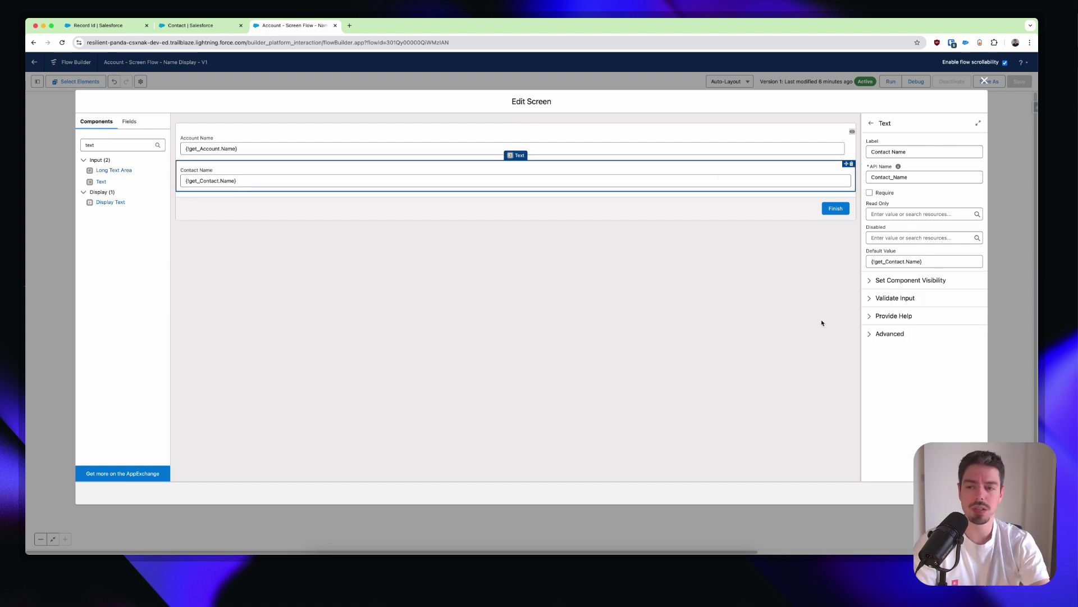
pyautogui.click(886, 286)
pyautogui.click(881, 307)
pyautogui.click(890, 345)
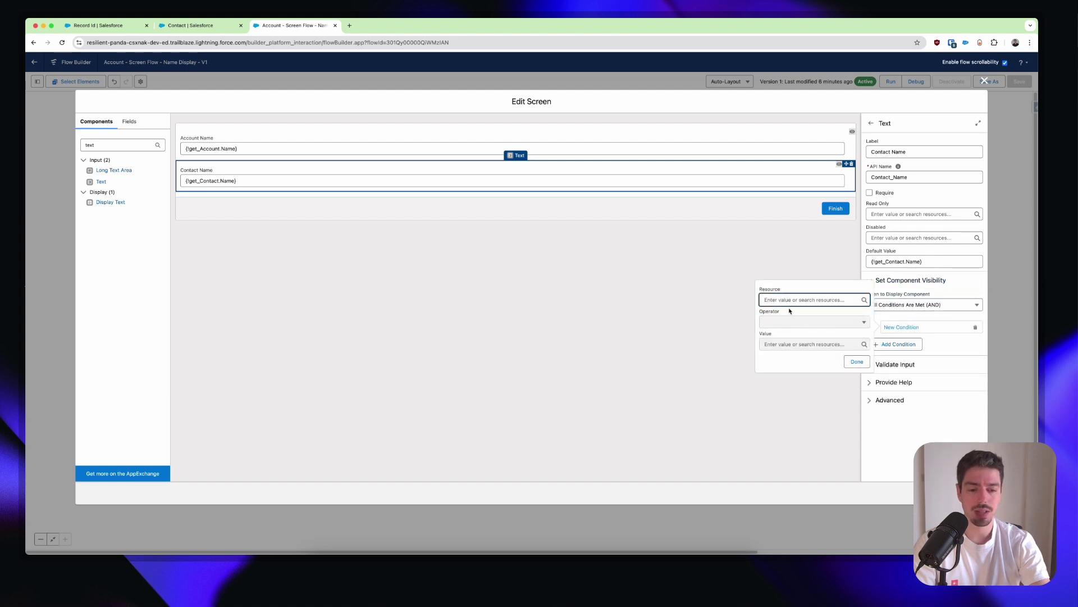
pyautogui.click(790, 302)
pyautogui.write('get')
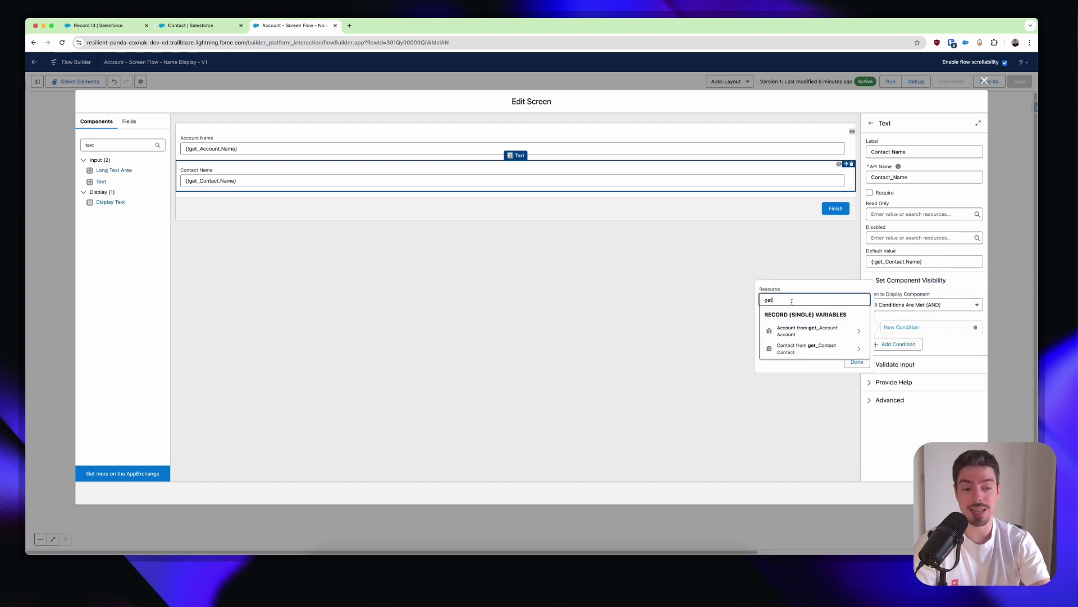
pyautogui.click(777, 348)
pyautogui.write('id')
pyautogui.scroll(-3, 786, 393)
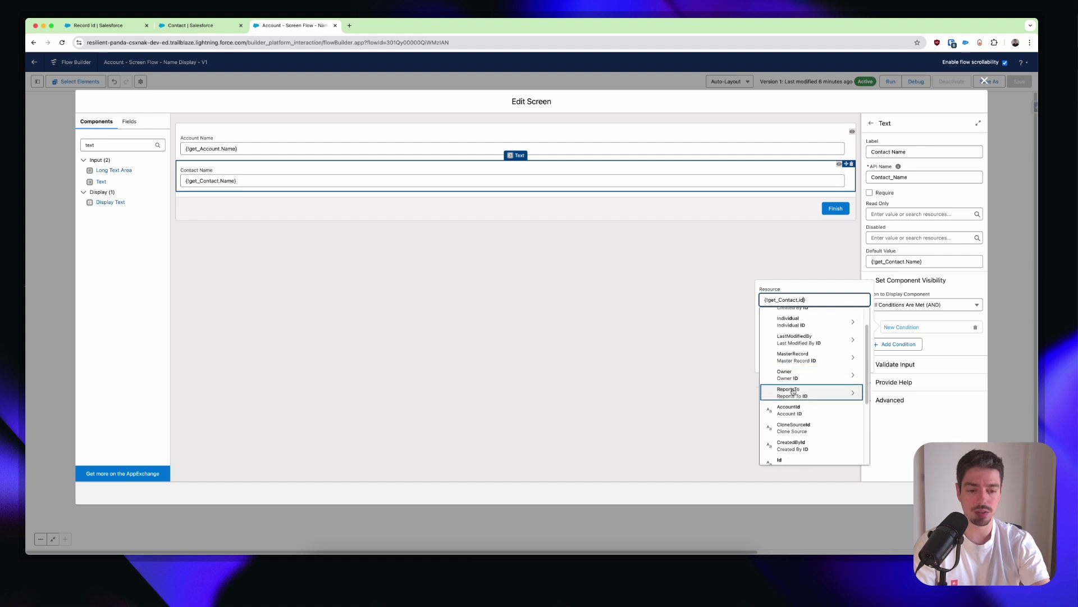
pyautogui.click(795, 431)
# Step: Complete Contact Name's visibility condition with the operator Is Null and the value {!$GlobalConstant.False}
pyautogui.click(798, 326)
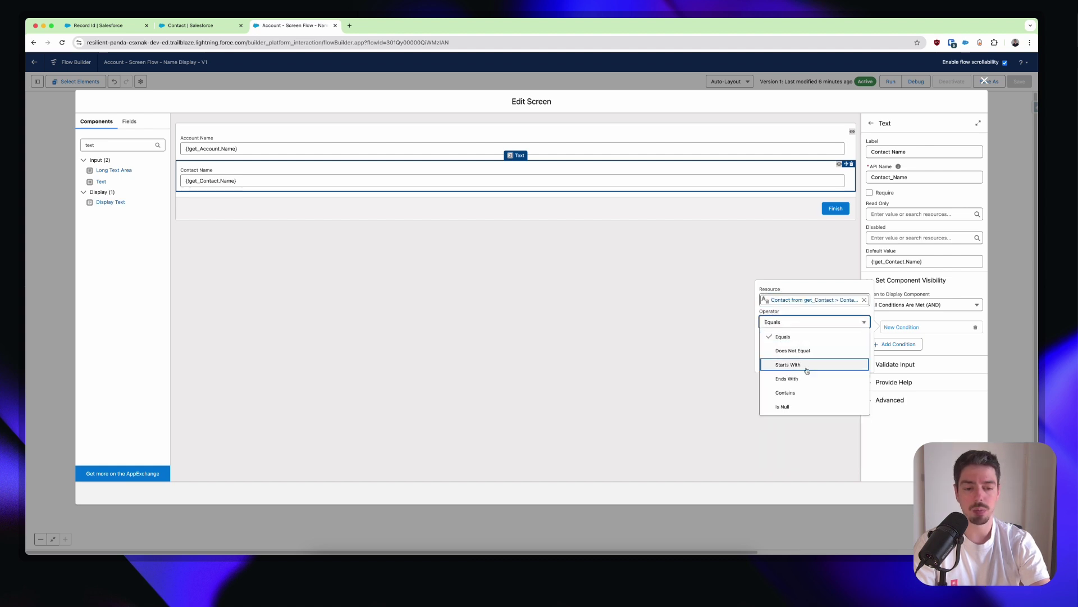
pyautogui.click(810, 409)
pyautogui.click(804, 342)
pyautogui.write('false')
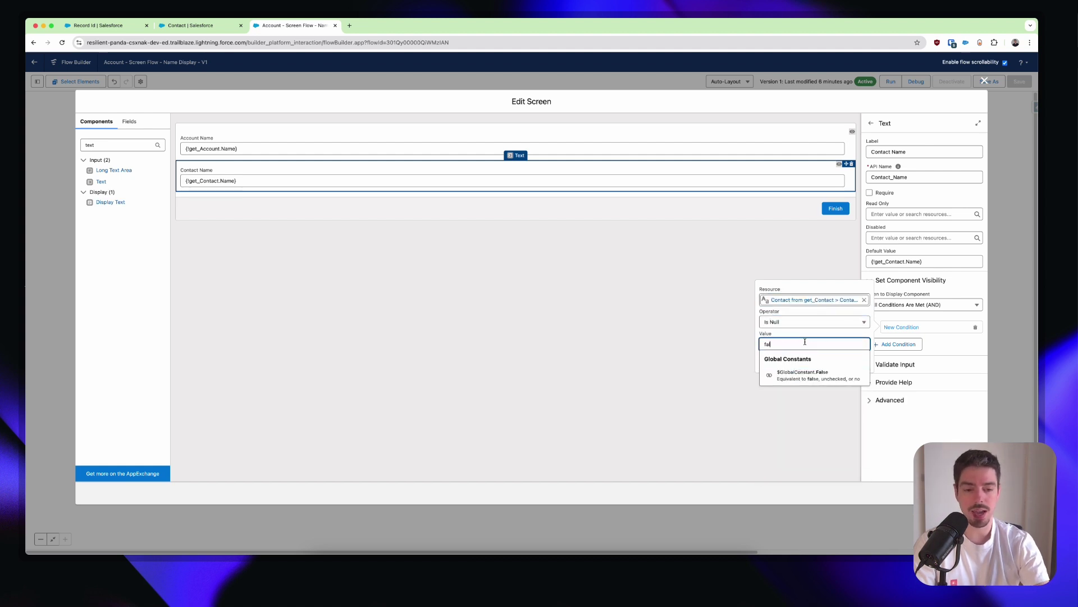
pyautogui.click(809, 375)
pyautogui.click(855, 362)
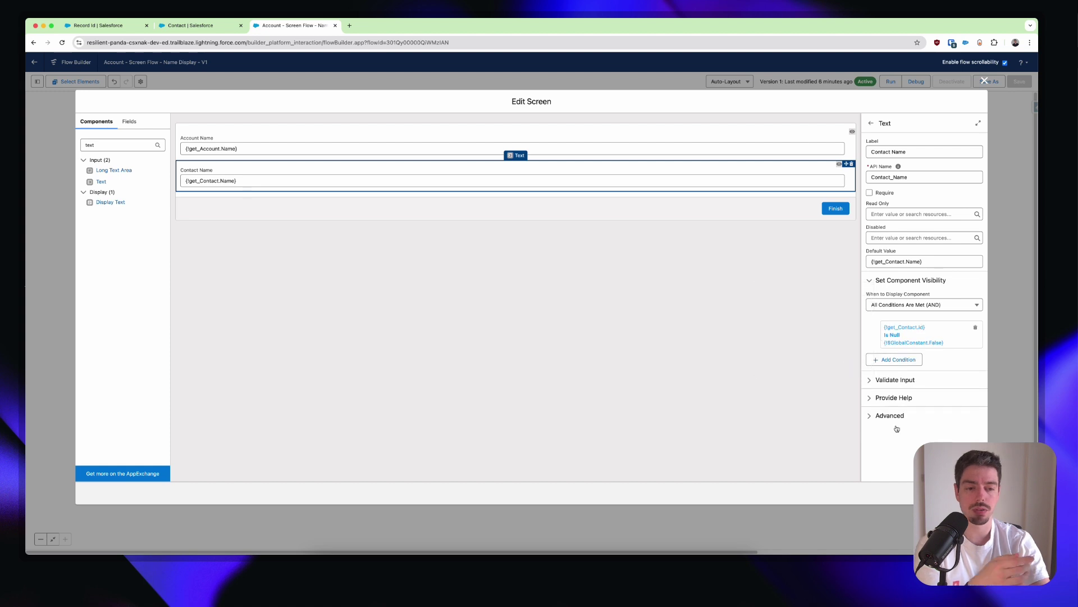
# Step: Close the screen editor, save the flow as a new version and activate it
pyautogui.click(982, 83)
pyautogui.click(983, 84)
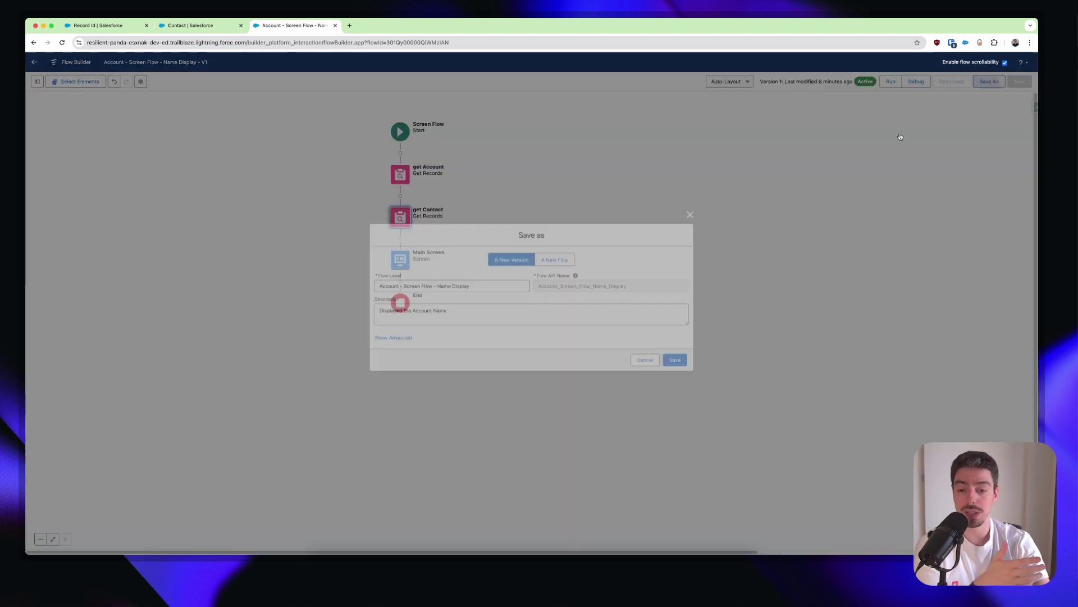
pyautogui.click(680, 364)
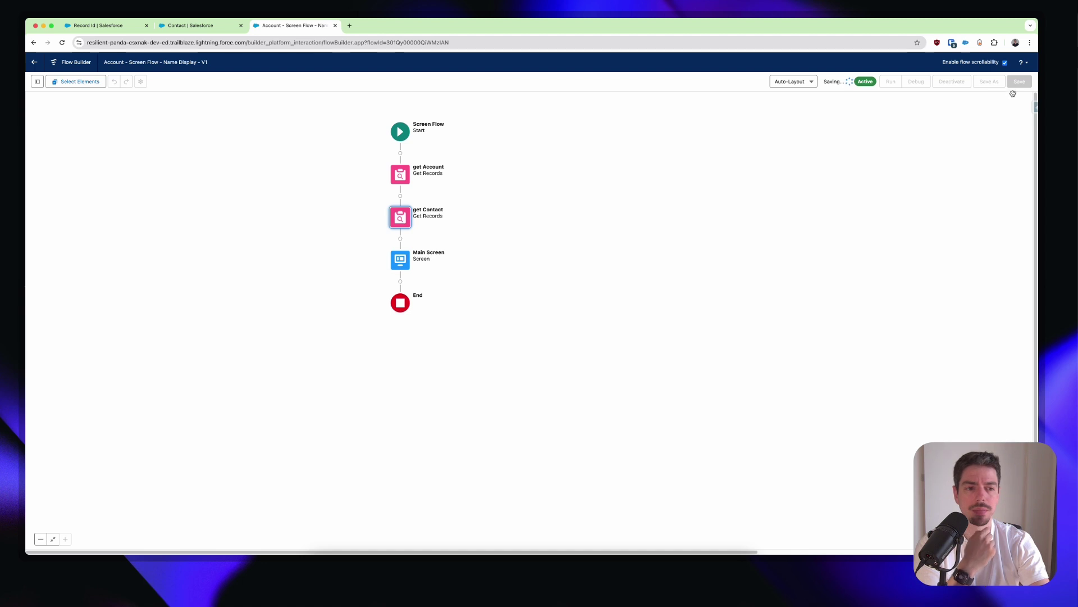
pyautogui.click(955, 81)
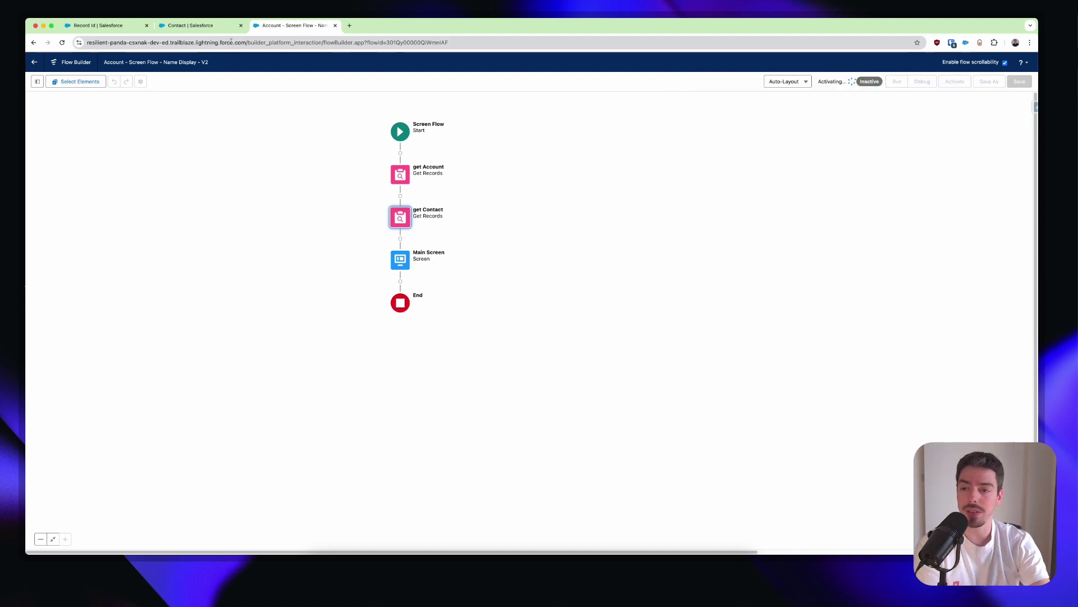
# Step: Go back to the contact record, dismiss its open Record Id dialog and rerun the Record Id action to test the updated flow
pyautogui.click(90, 26)
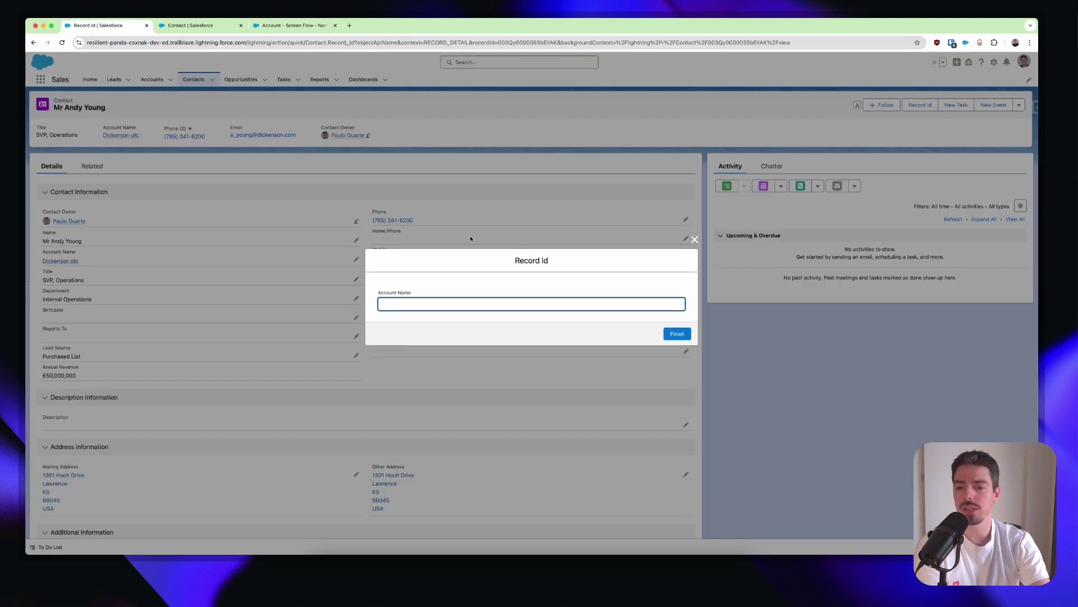
pyautogui.click(695, 239)
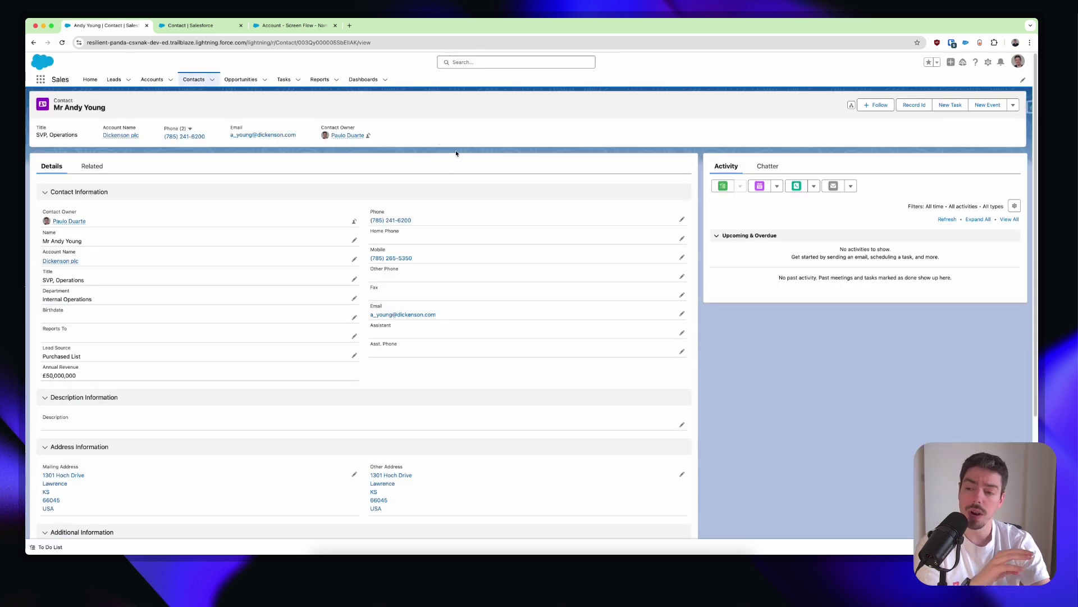
pyautogui.click(914, 105)
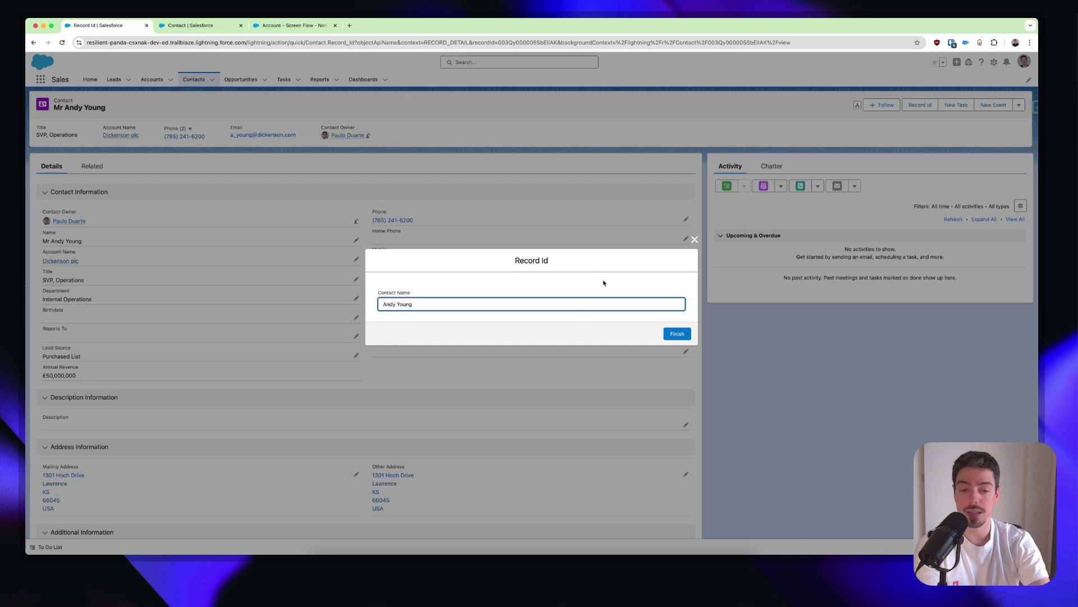
pyautogui.click(695, 239)
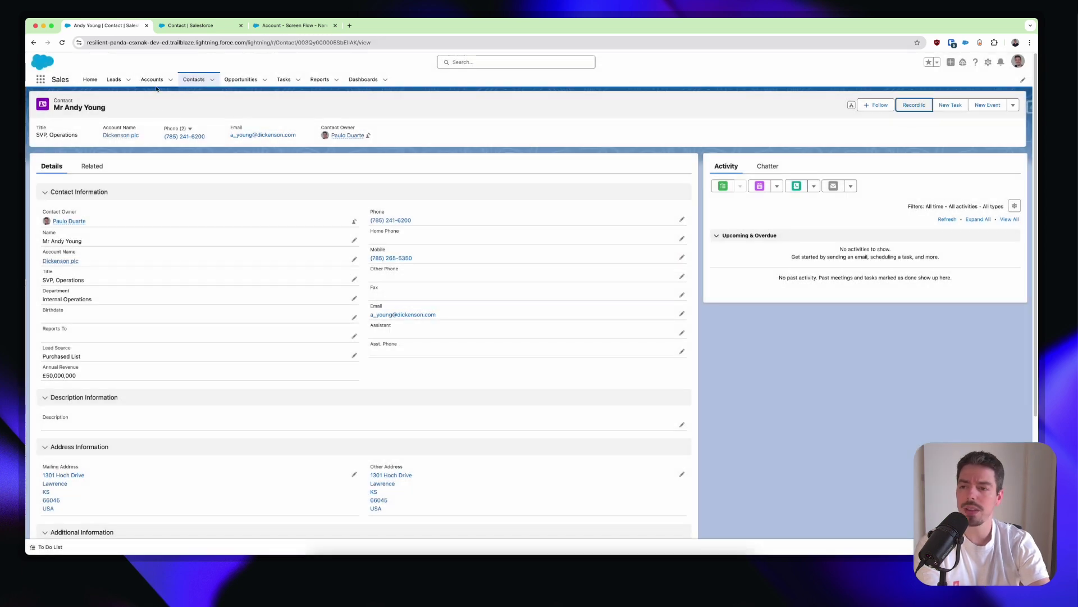
# Step: Open the Burlington Textiles Corp of America account and test its Record Id action
pyautogui.click(154, 81)
pyautogui.click(121, 152)
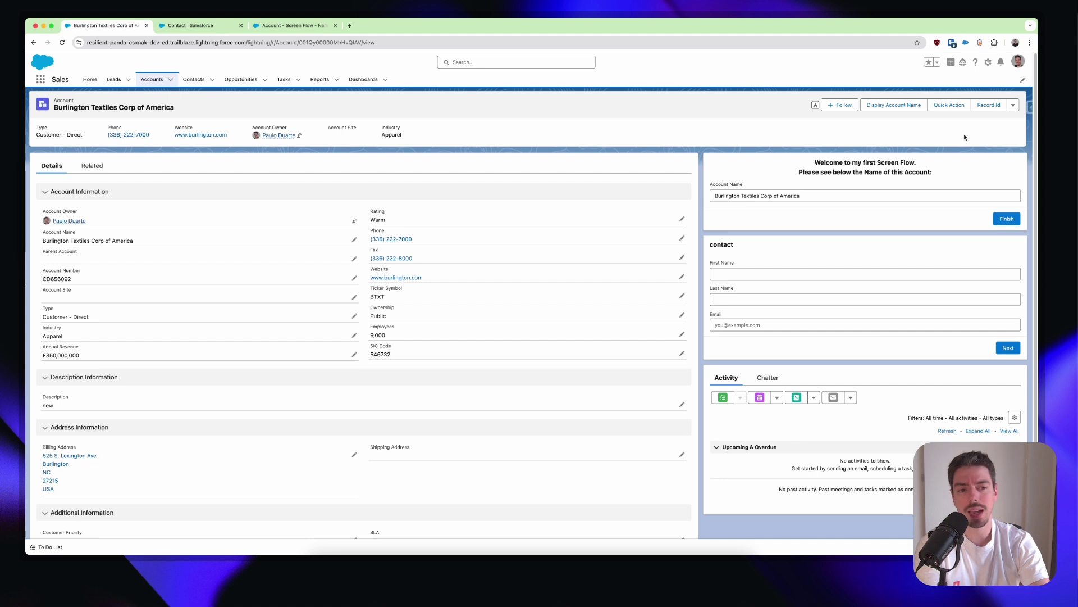
pyautogui.click(982, 109)
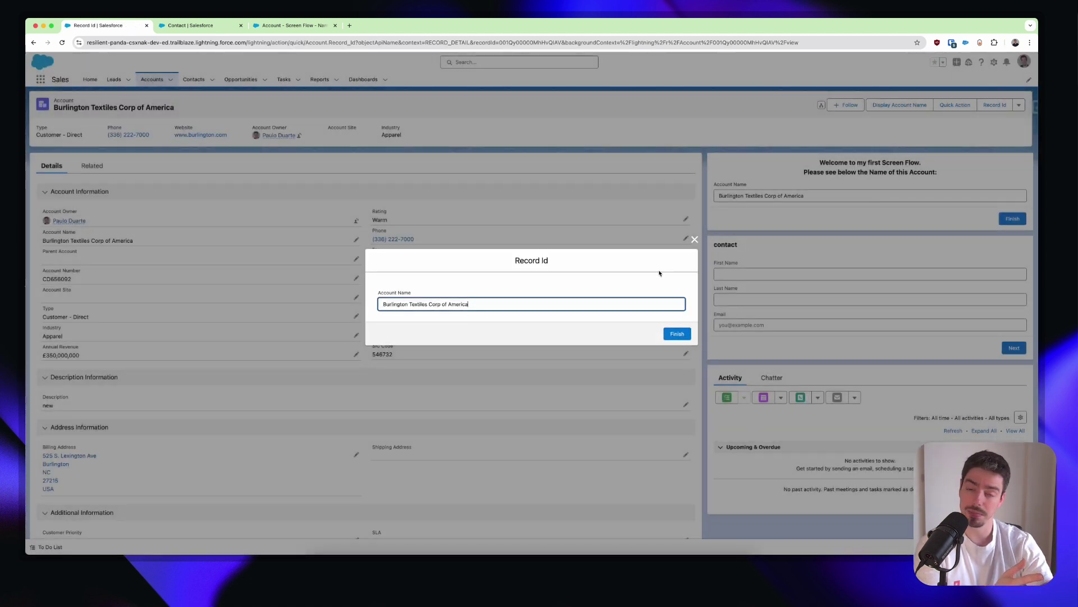
pyautogui.click(695, 240)
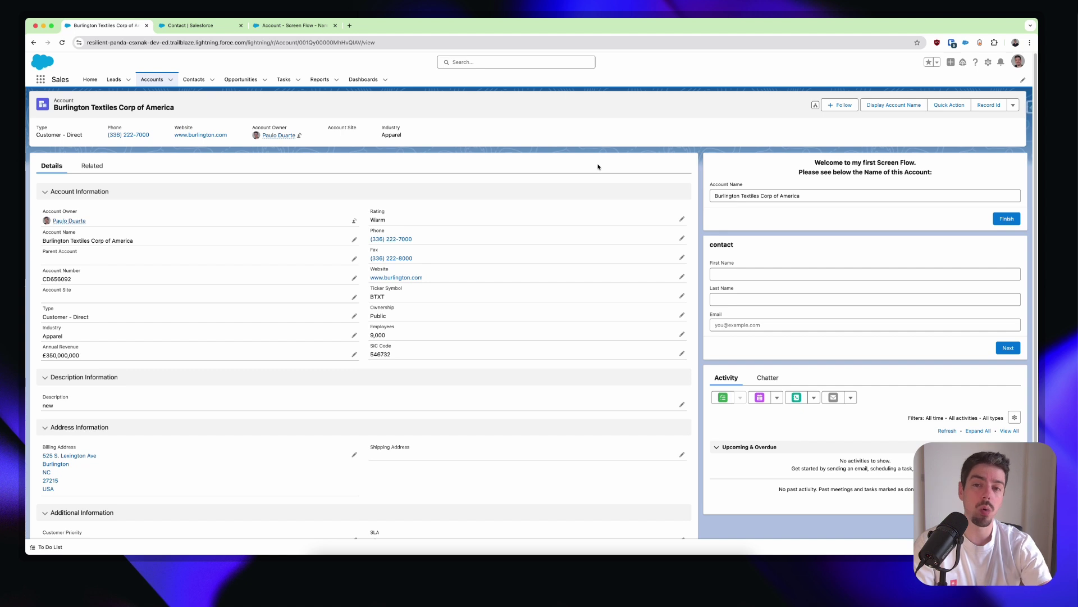
pyautogui.click(598, 164)
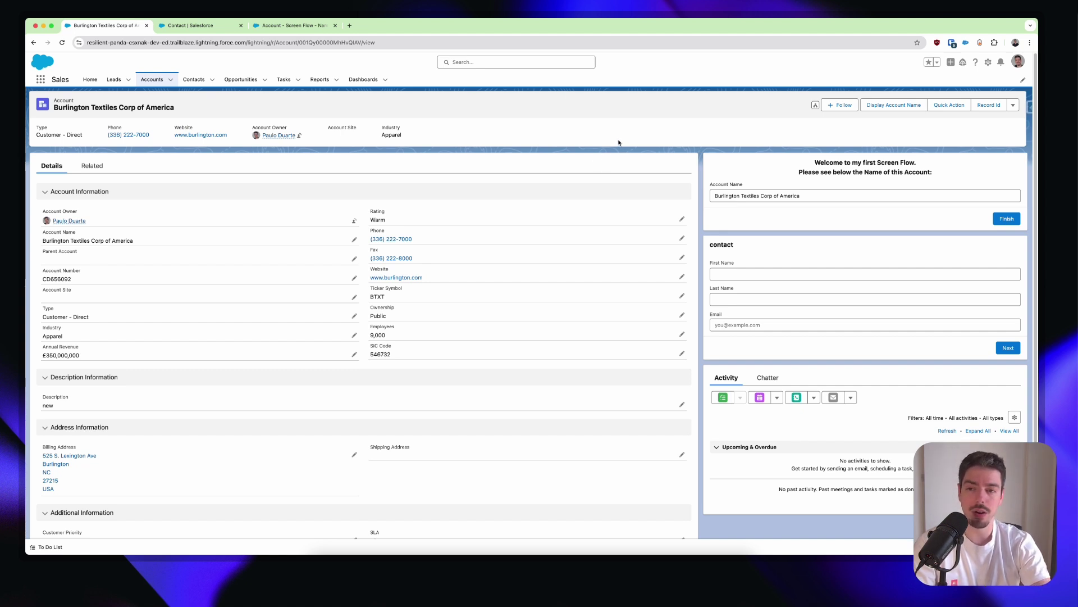
# Step: Debug the flow with the Burlington Textiles account's Id from the URL as recordId, and examine the get Contact result
pyautogui.doubleClick(330, 42)
pyautogui.press('super+c')
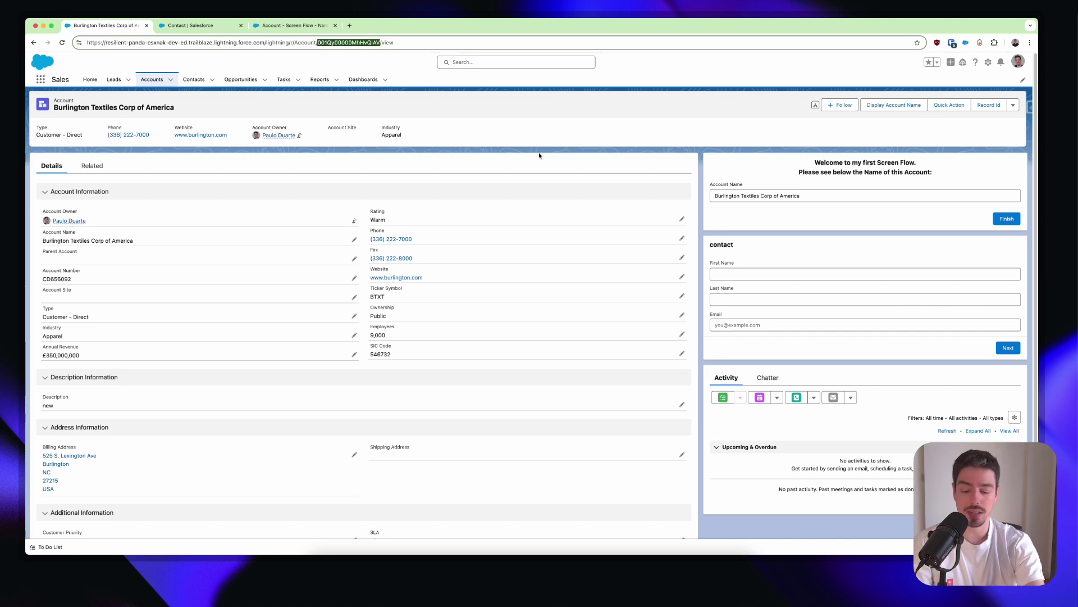
pyautogui.click(294, 25)
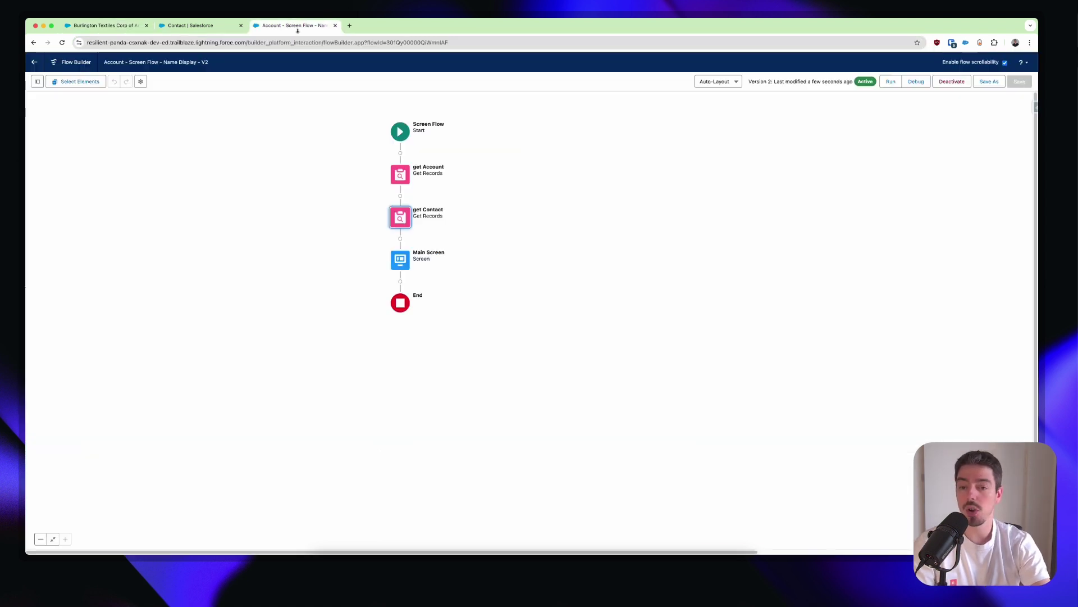
pyautogui.click(916, 82)
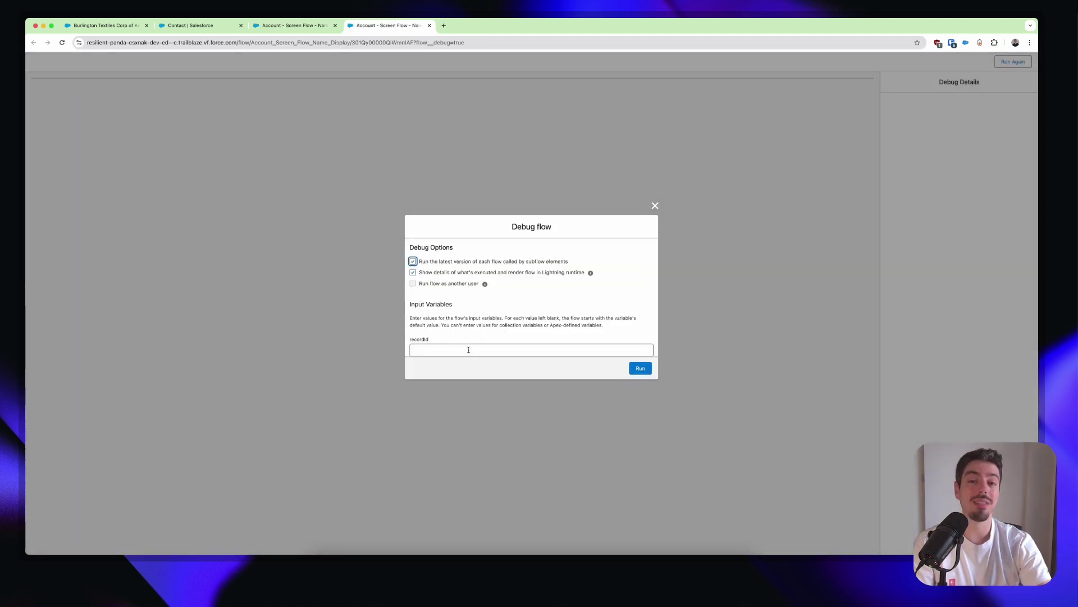
pyautogui.click(468, 350)
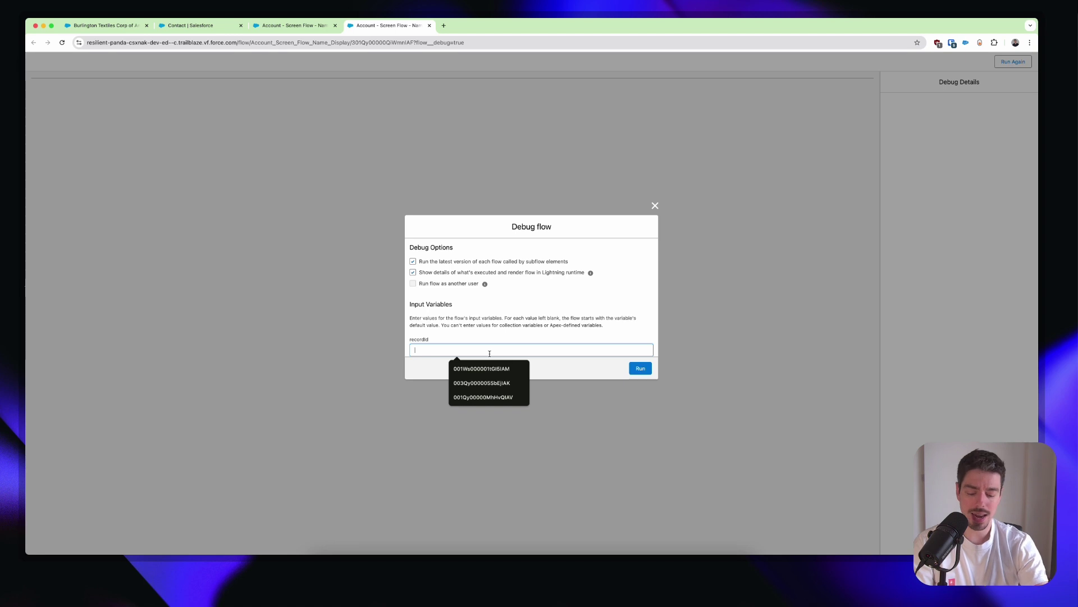
pyautogui.press('super+v')
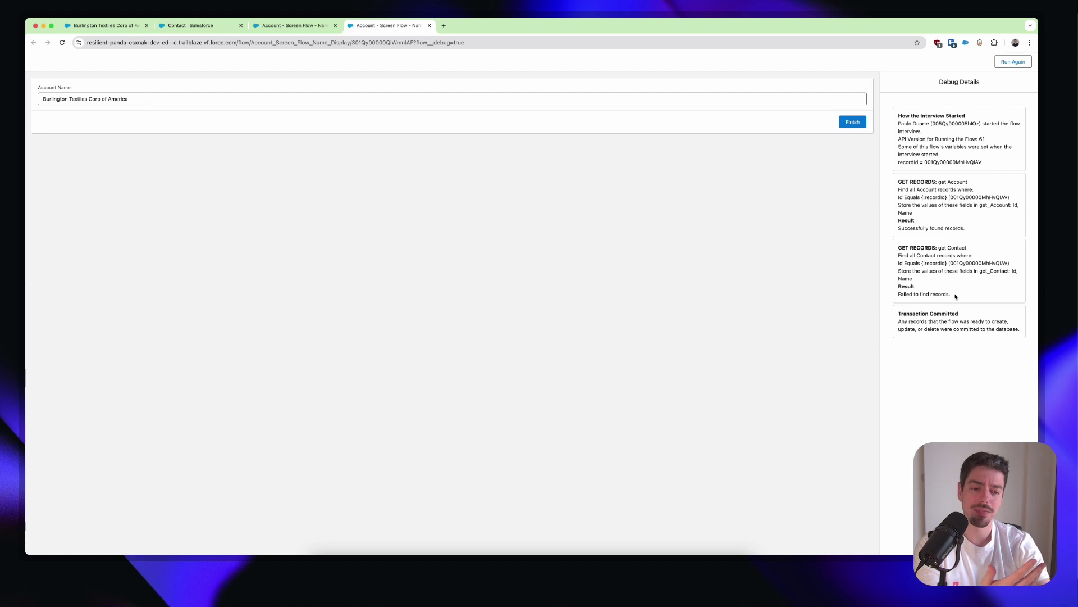
pyautogui.tripleClick(899, 296)
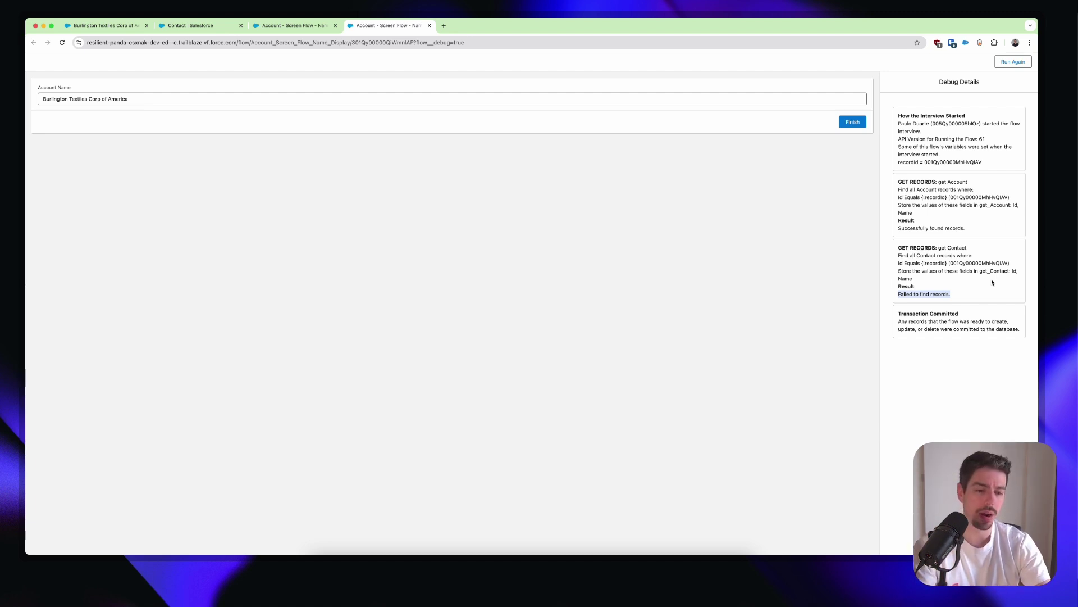
pyautogui.click(984, 293)
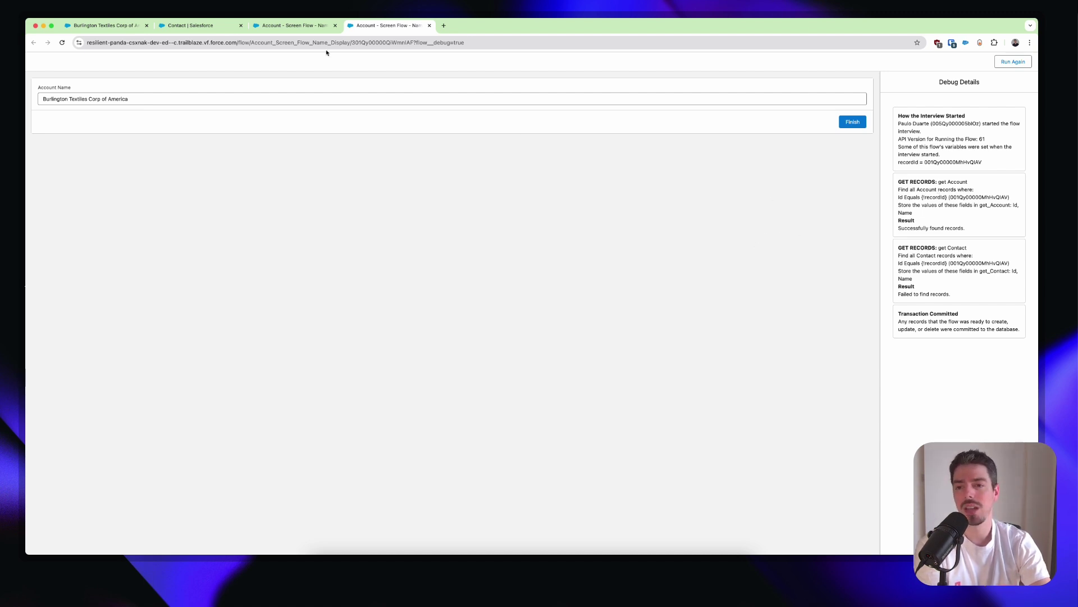
# Step: Back in the flow builder, add a Decision labelled "Account or Contact" between Start and the get Account element
pyautogui.click(319, 25)
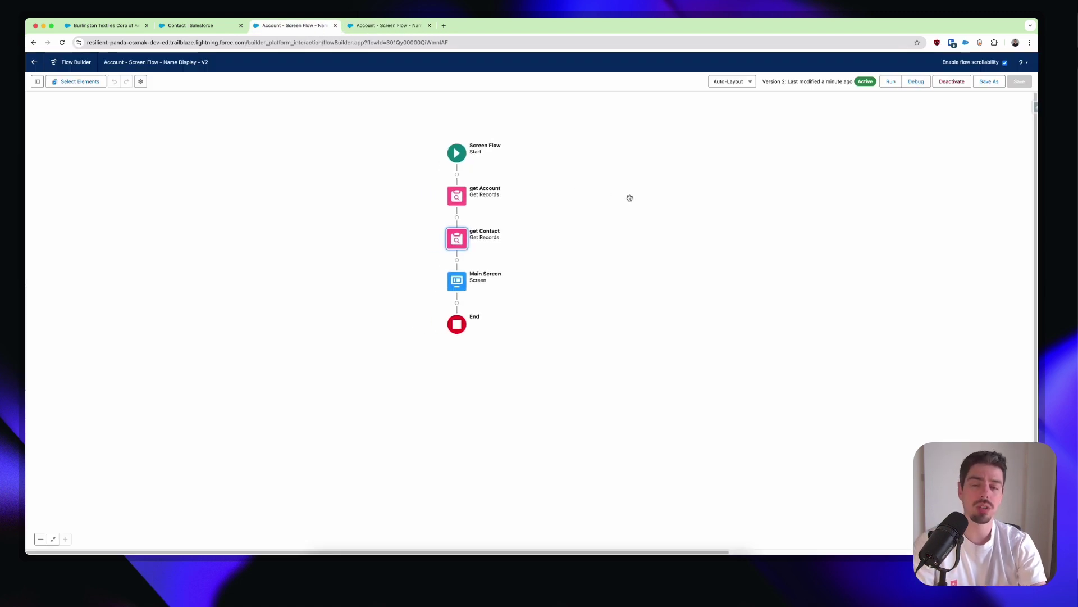
pyautogui.click(456, 174)
pyautogui.write('de')
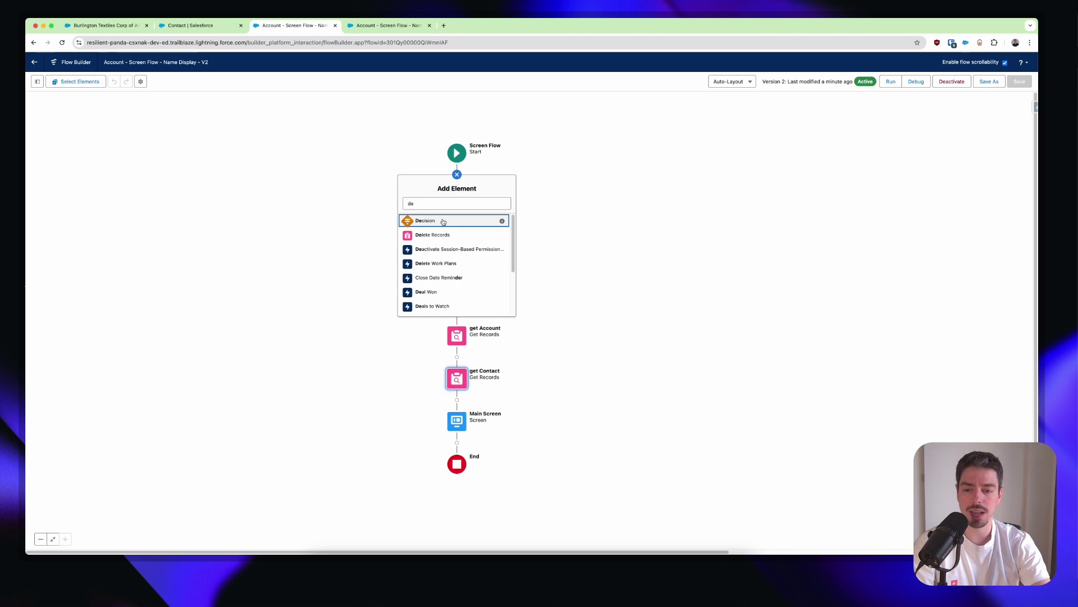
pyautogui.click(437, 220)
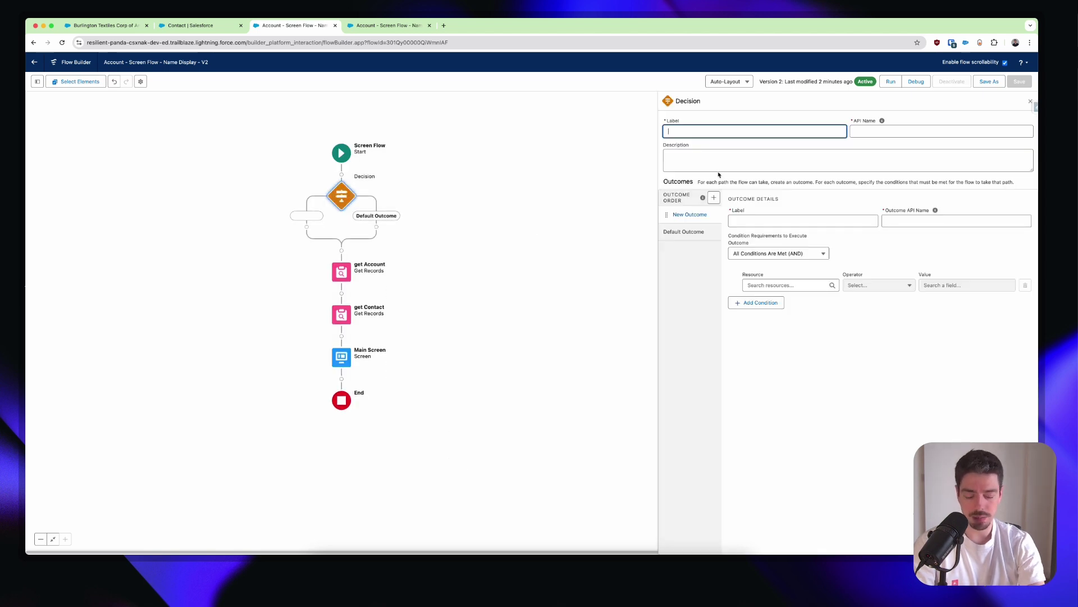
pyautogui.write('A')
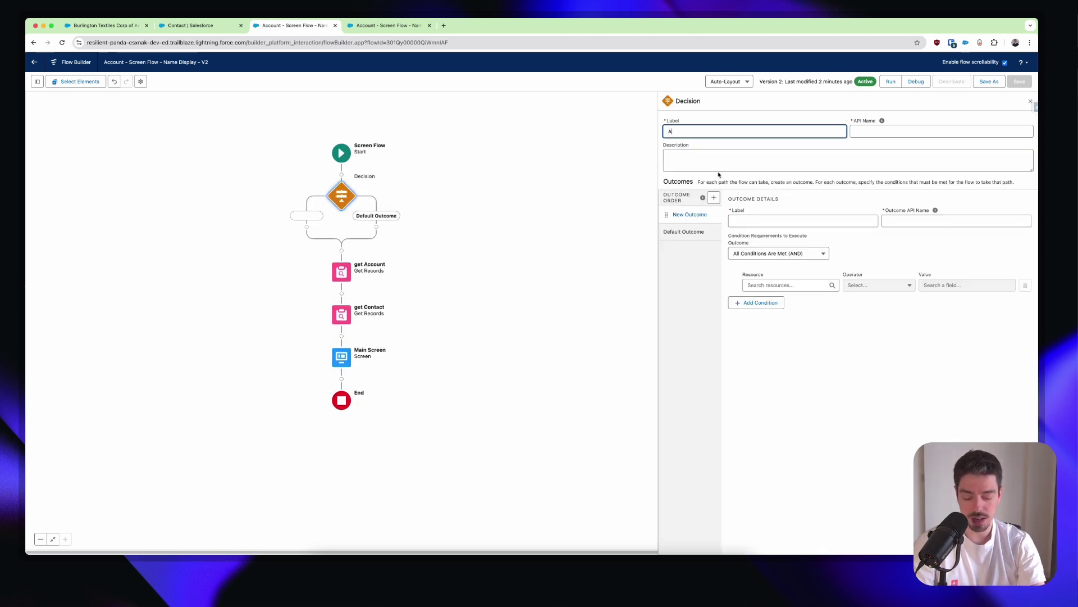
pyautogui.write('ccount or Contact')
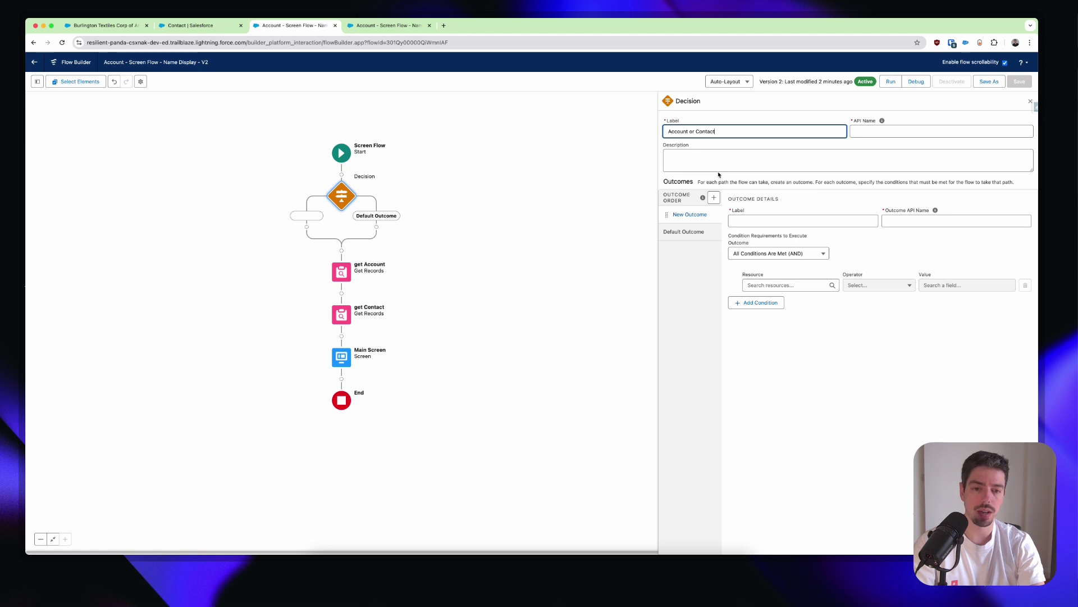
pyautogui.click(718, 175)
# Step: Define two outcomes for the decision, labelled Account and Contact
pyautogui.click(741, 222)
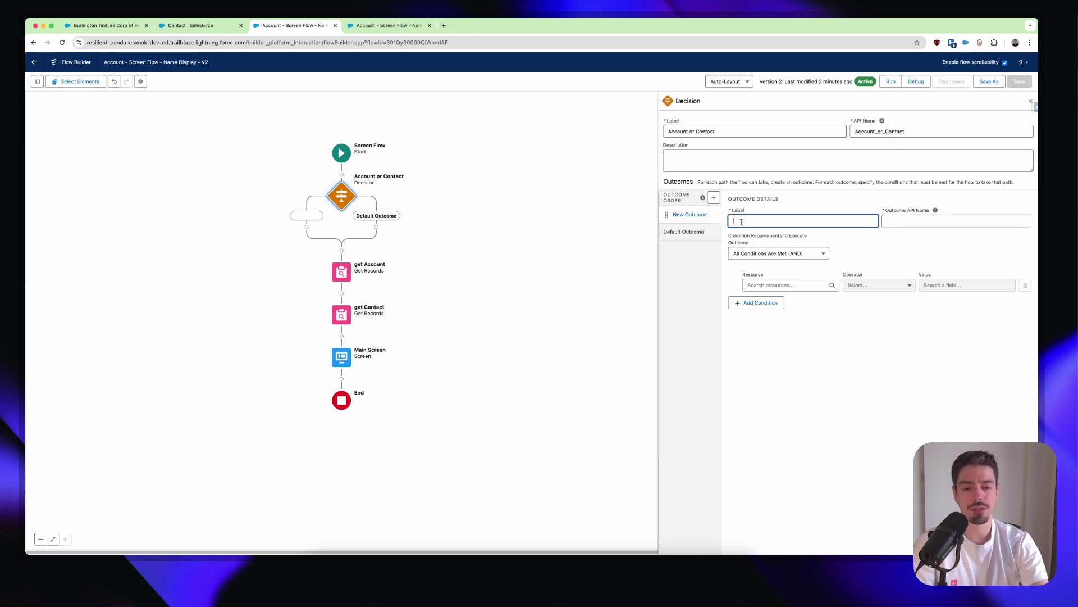
pyautogui.write('Account')
pyautogui.press('Tab')
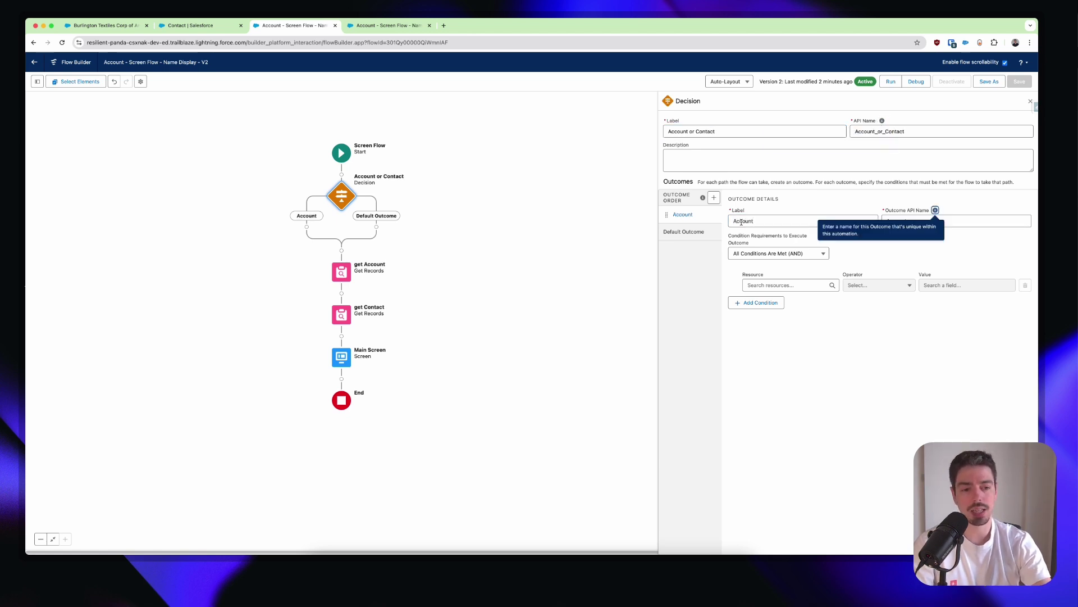
pyautogui.click(713, 199)
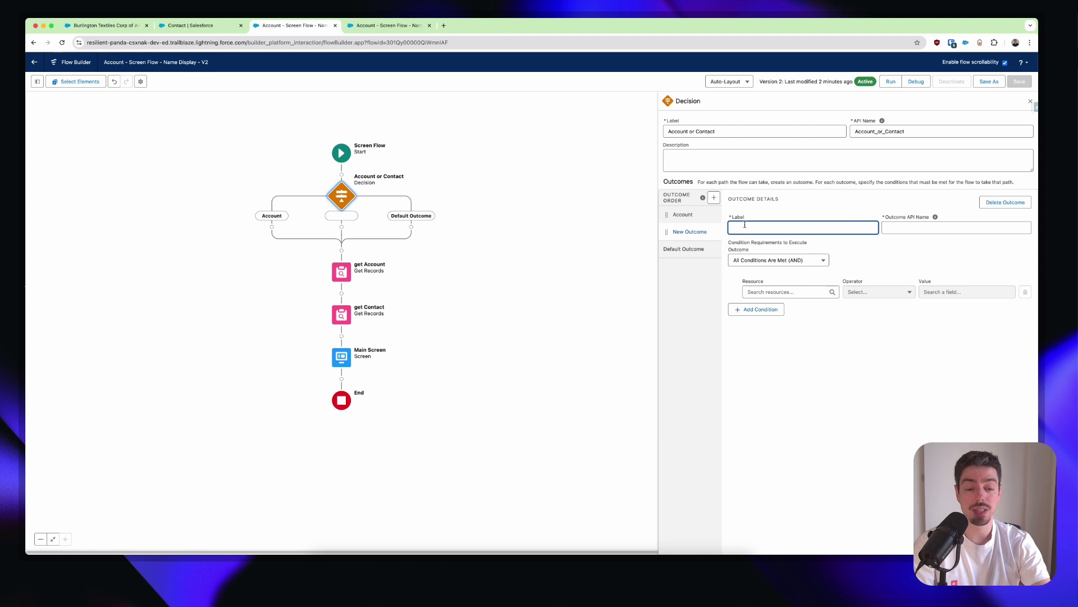
pyautogui.write('Conta')
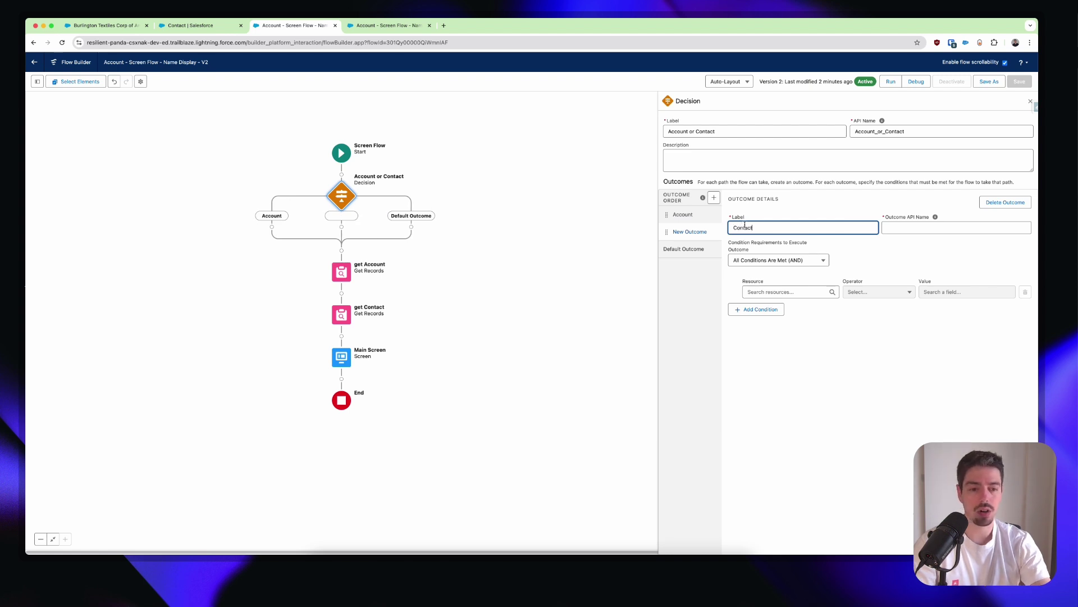
pyautogui.write('ct')
pyautogui.press('Tab')
pyautogui.click(700, 250)
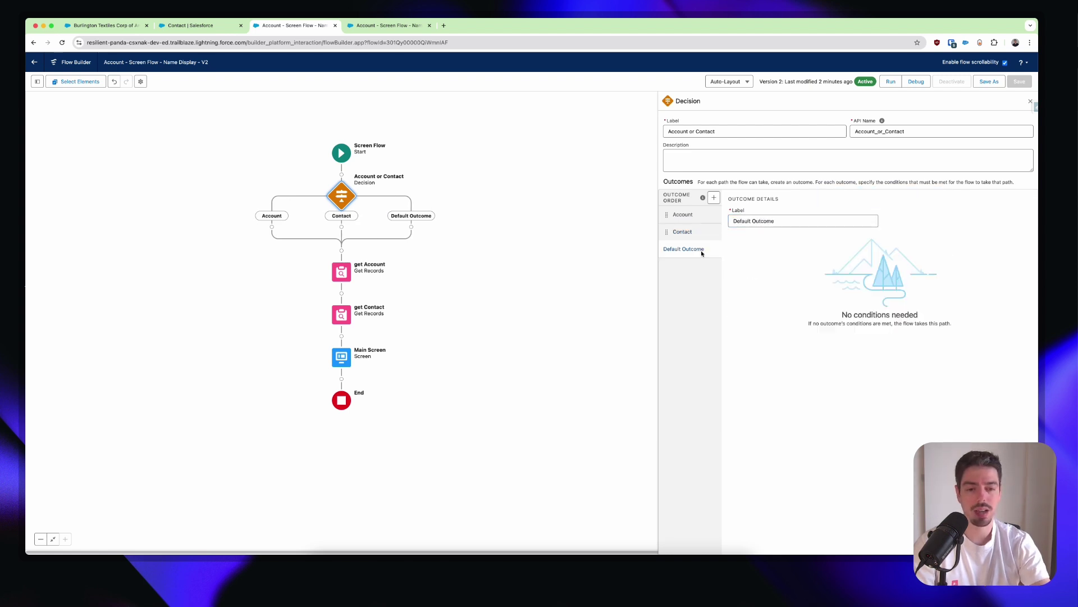
# Step: Start the Account outcome's condition with recordId as the resource and Starts With as the operator
pyautogui.click(706, 221)
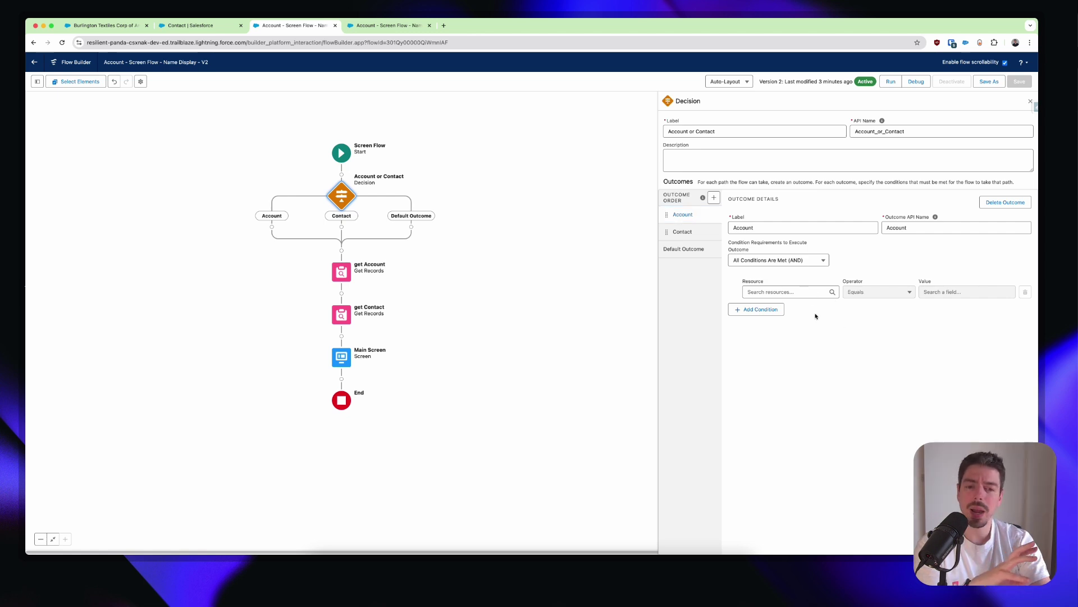
pyautogui.click(805, 293)
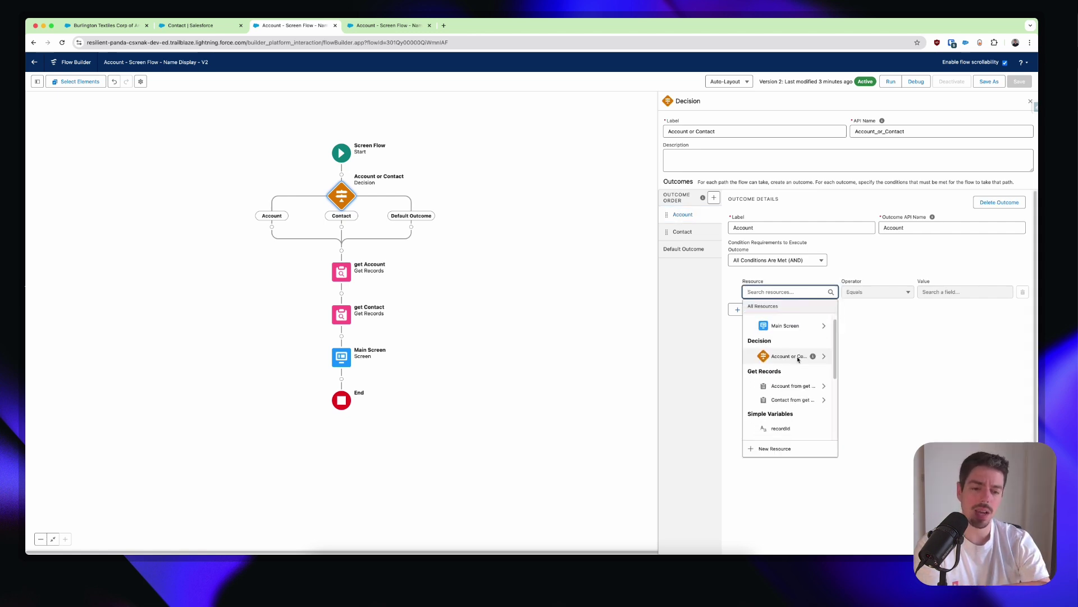
pyautogui.scroll(-1, 804, 365)
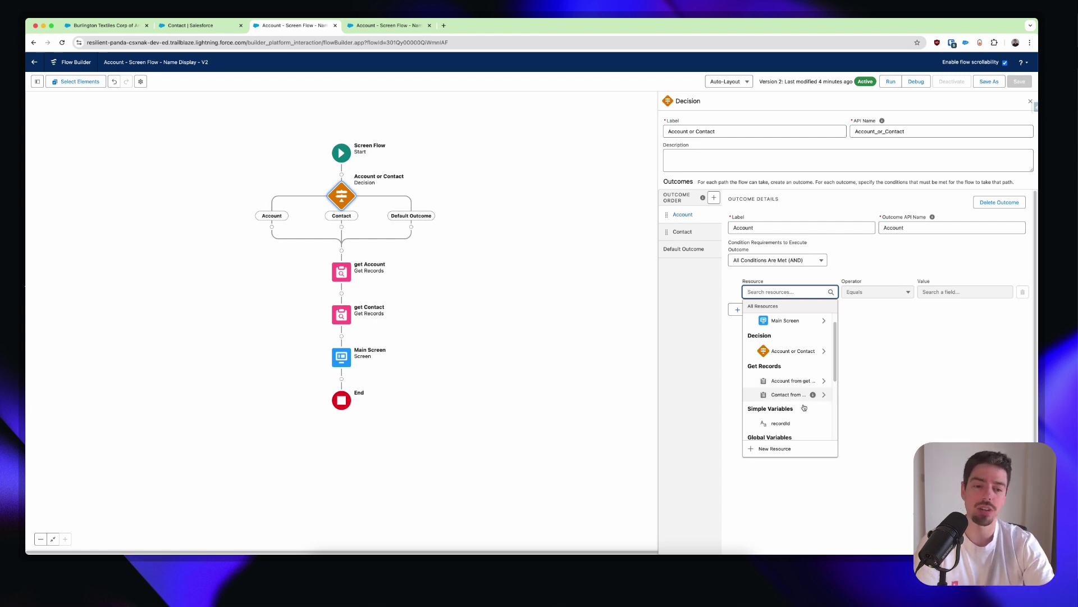
pyautogui.scroll(-1, 800, 402)
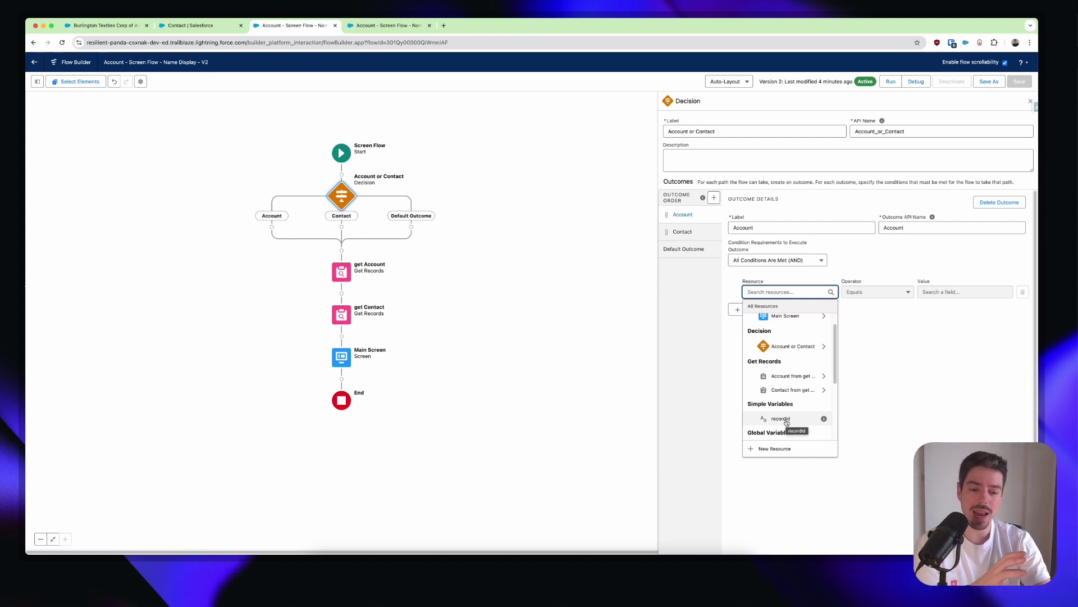
pyautogui.click(785, 421)
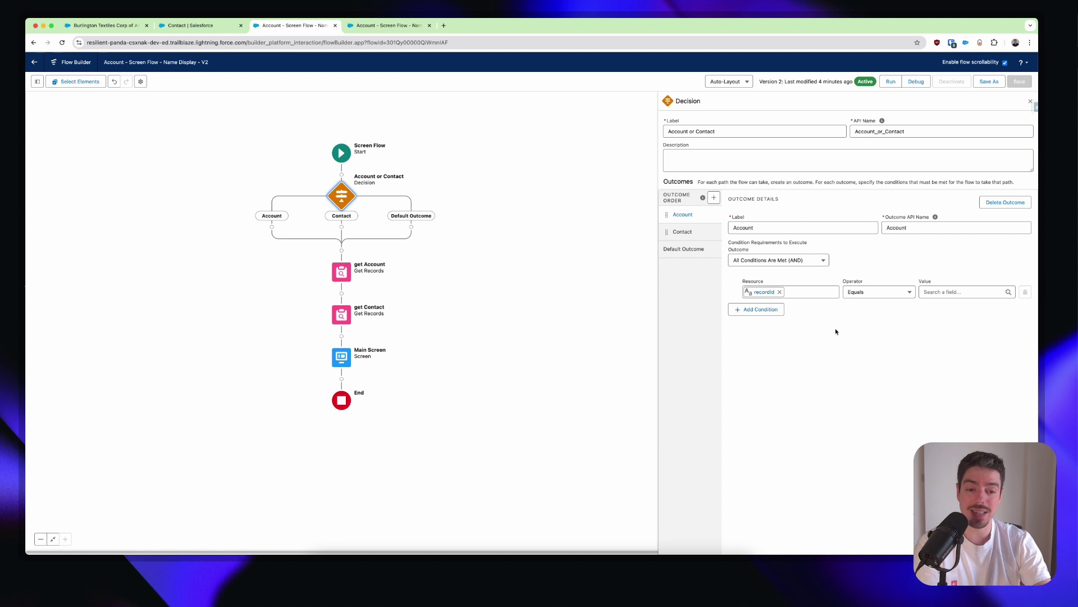
pyautogui.click(880, 292)
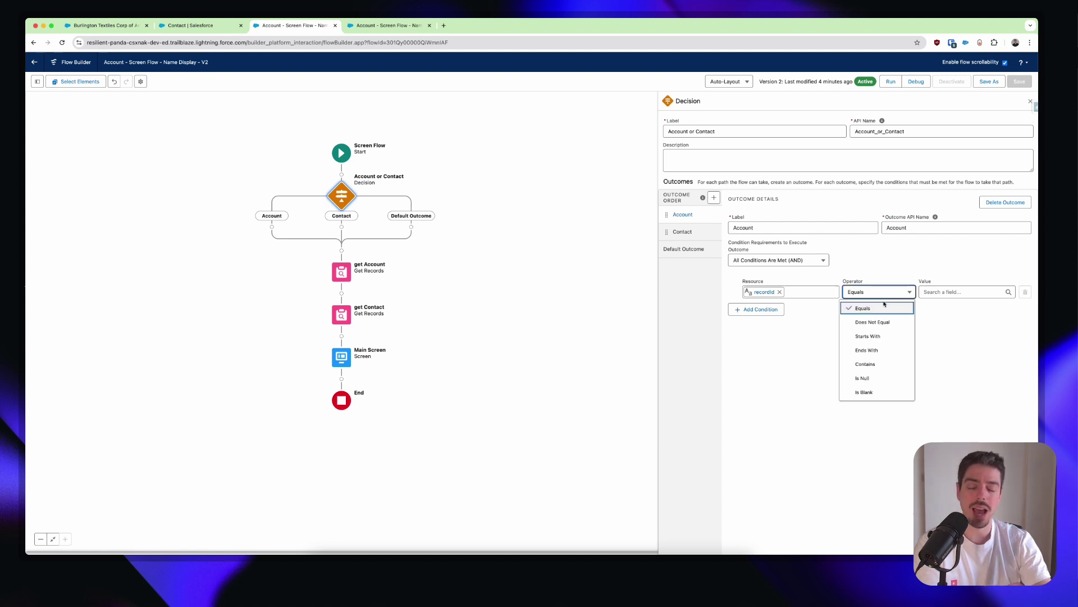
pyautogui.click(893, 337)
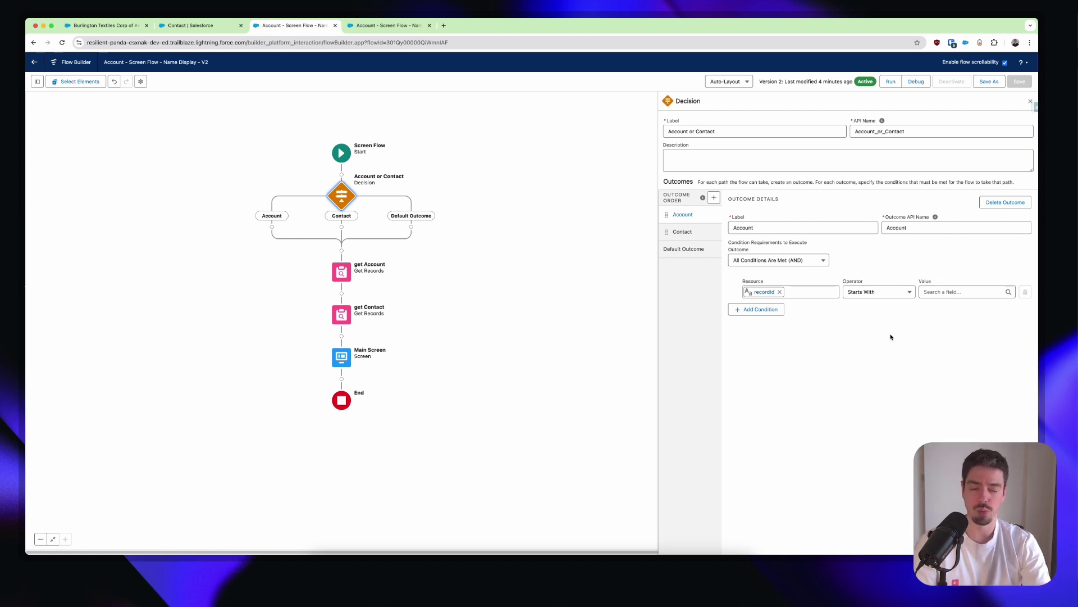
# Step: Ask Raycast AI "in Salesforce, Account record starts with which three numbers?", read the answer and dismiss the chat
pyautogui.hotkey('alt', 'space')
pyautogui.write('i')
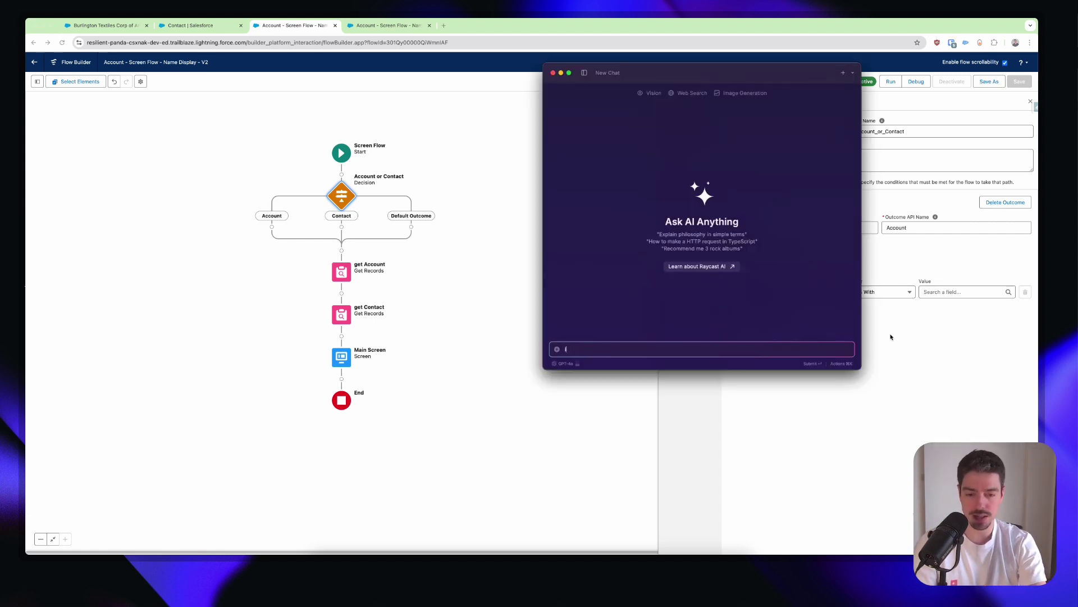
pyautogui.write('n Salesforce, Ac')
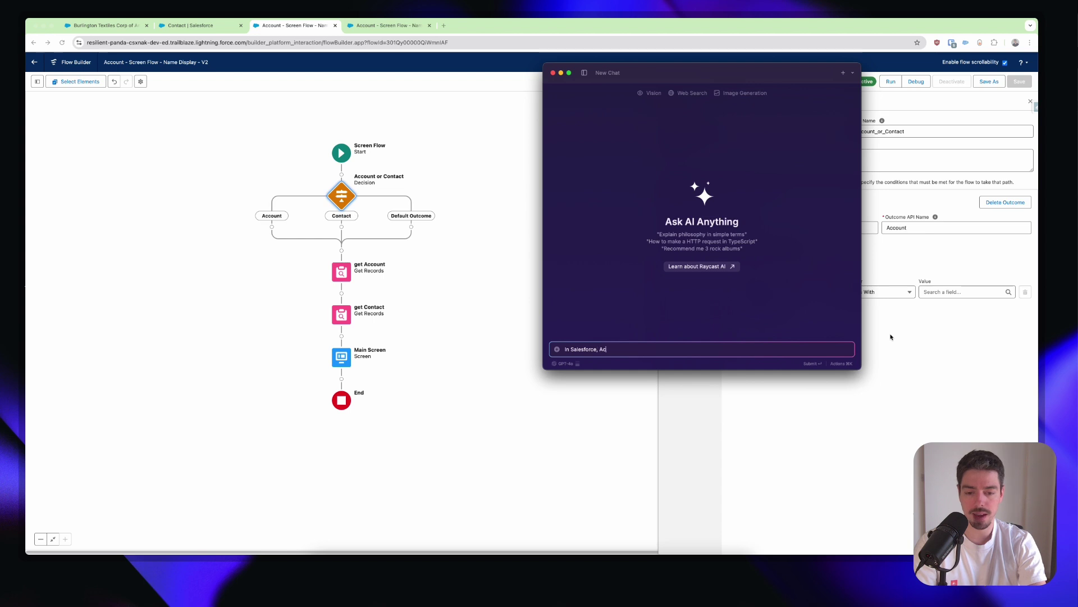
pyautogui.write('count record starts w')
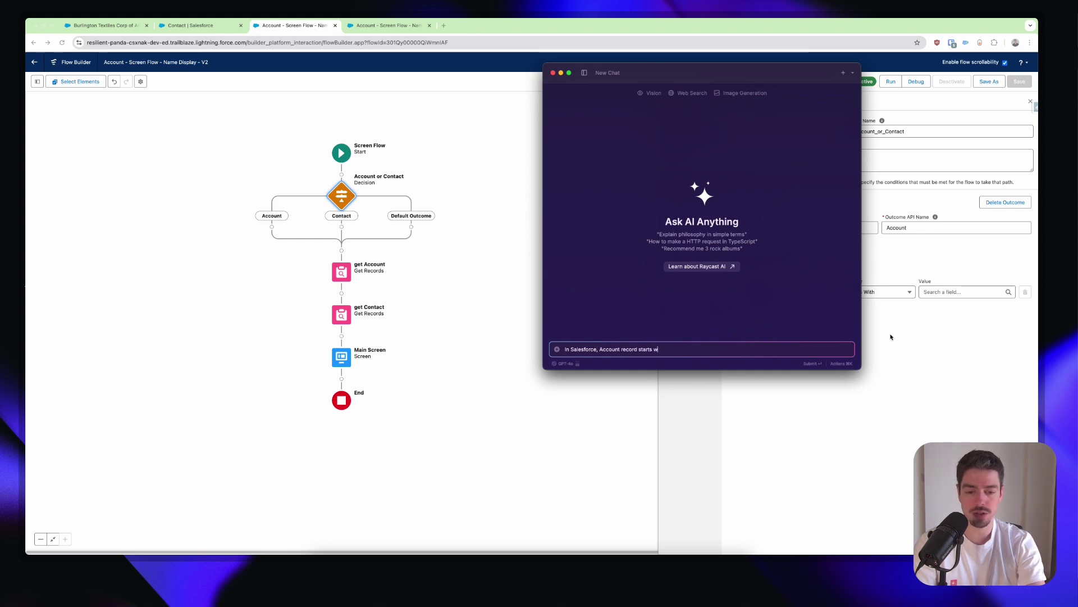
pyautogui.write('ith which three')
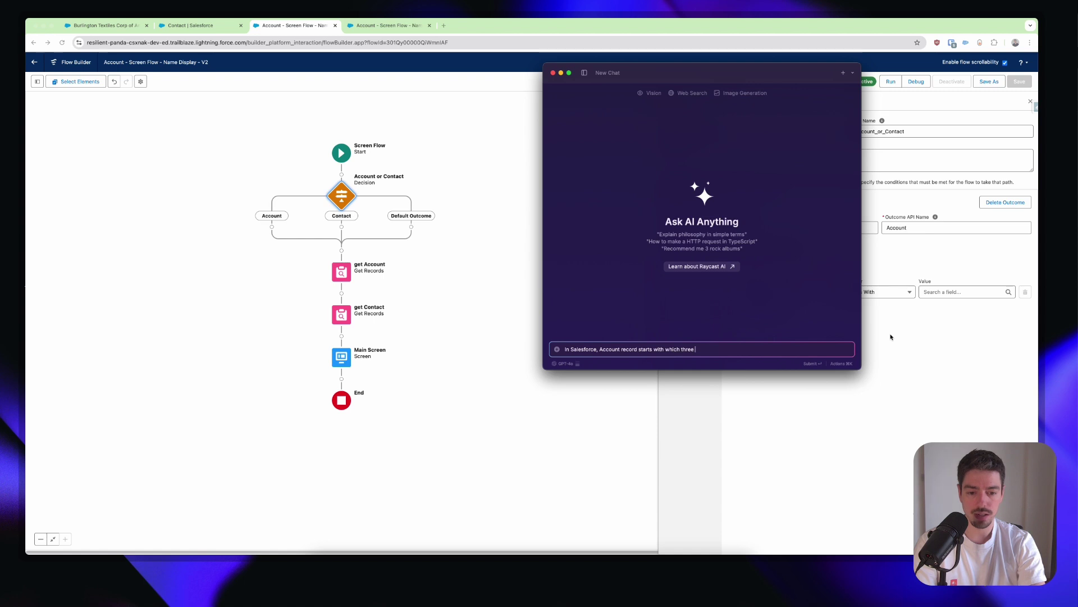
pyautogui.write(' numbers?')
pyautogui.press('Return')
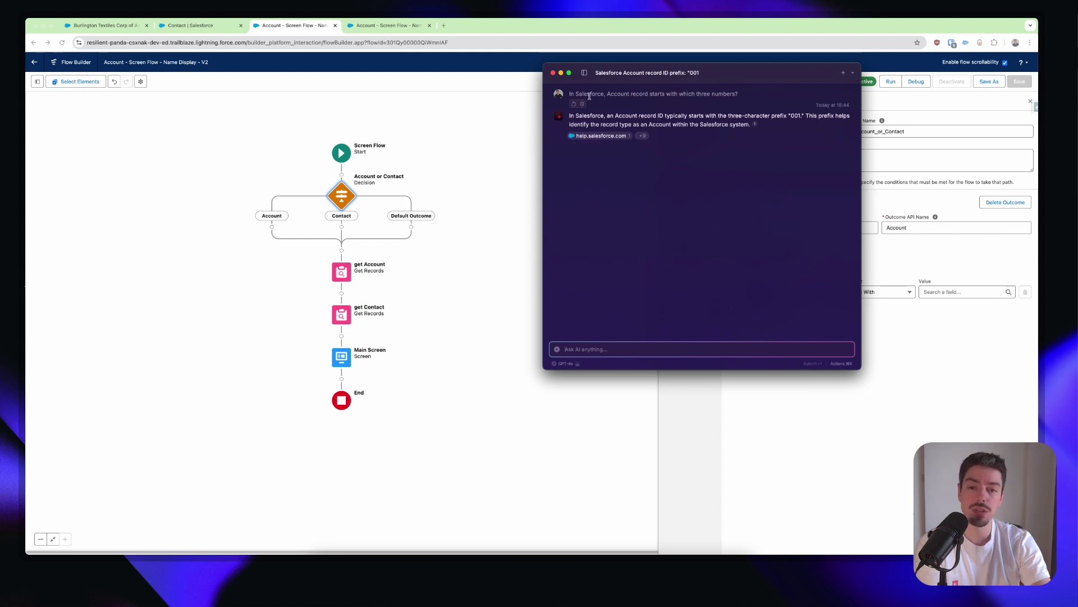
pyautogui.press('Escape')
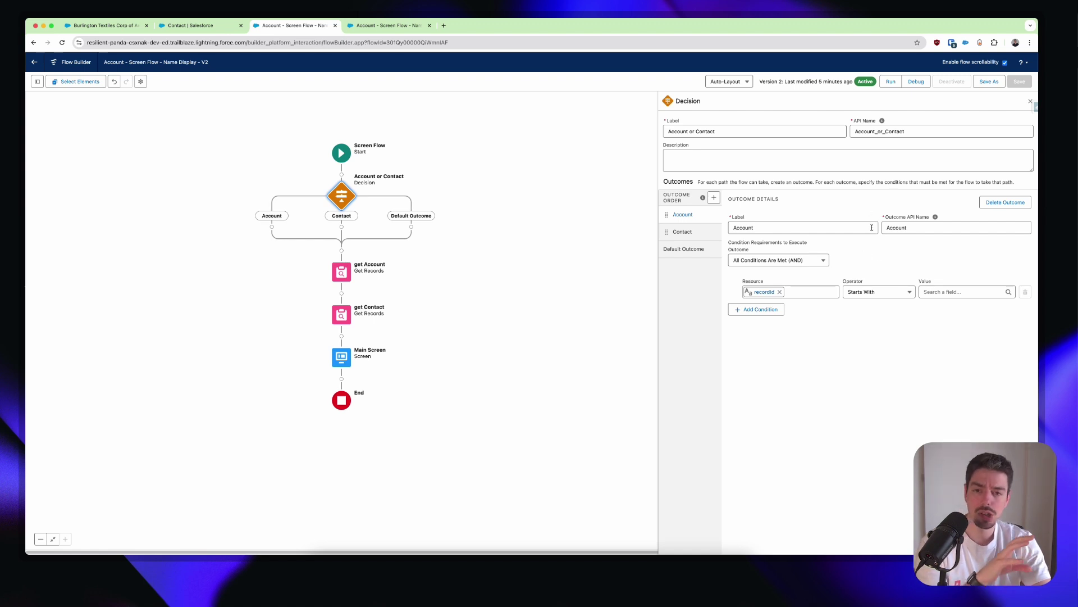
# Step: Set the value of the Account outcome's recordId condition to 001
pyautogui.click(941, 292)
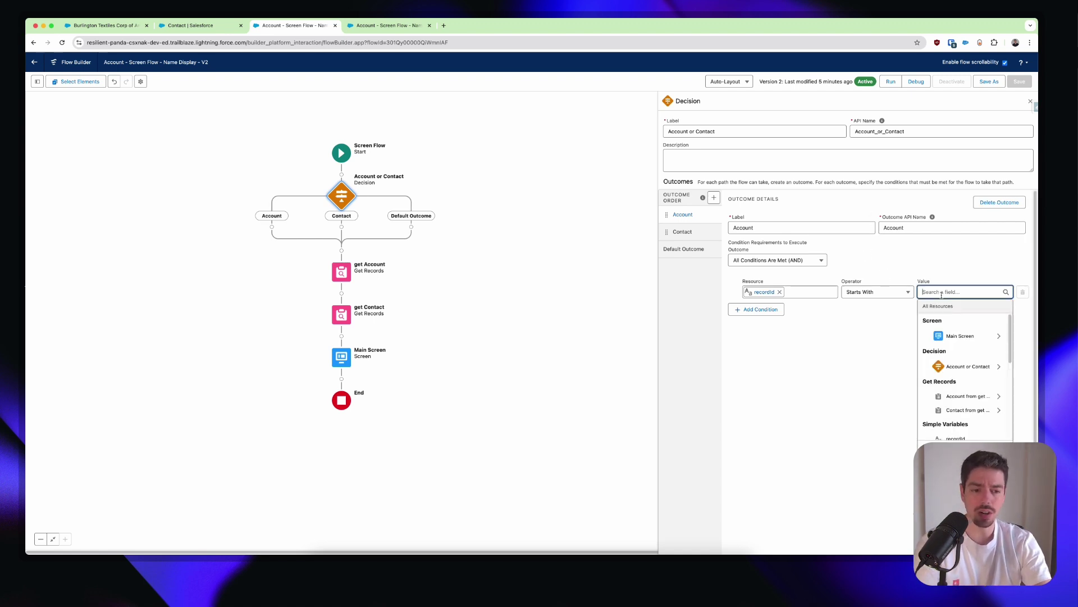
pyautogui.write('001')
pyautogui.click(895, 347)
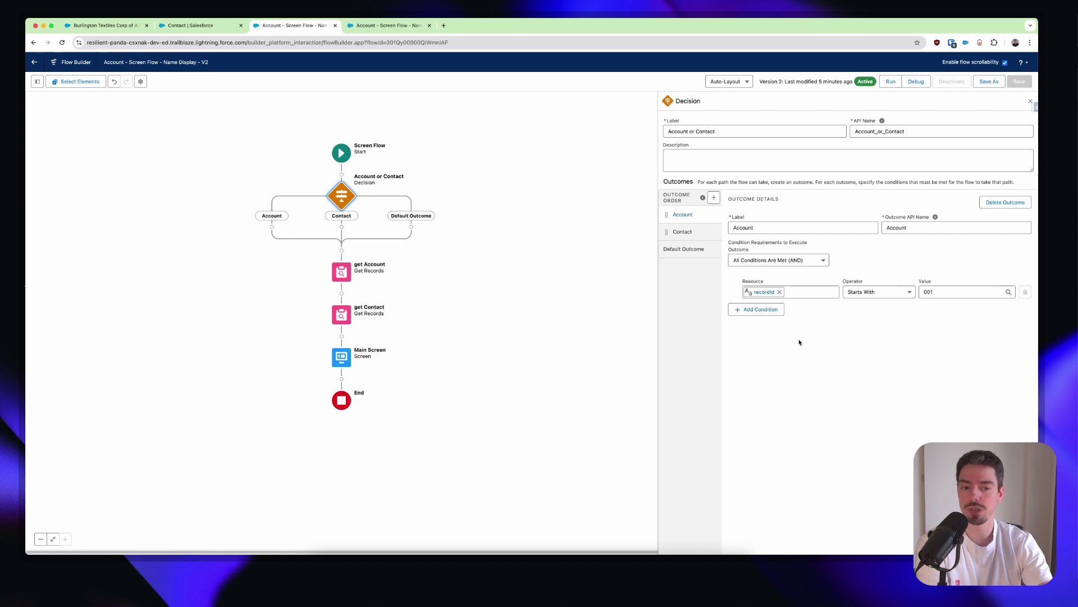
# Step: Start the Contact outcome's condition with recordId as the resource and Starts With as the operator
pyautogui.click(682, 232)
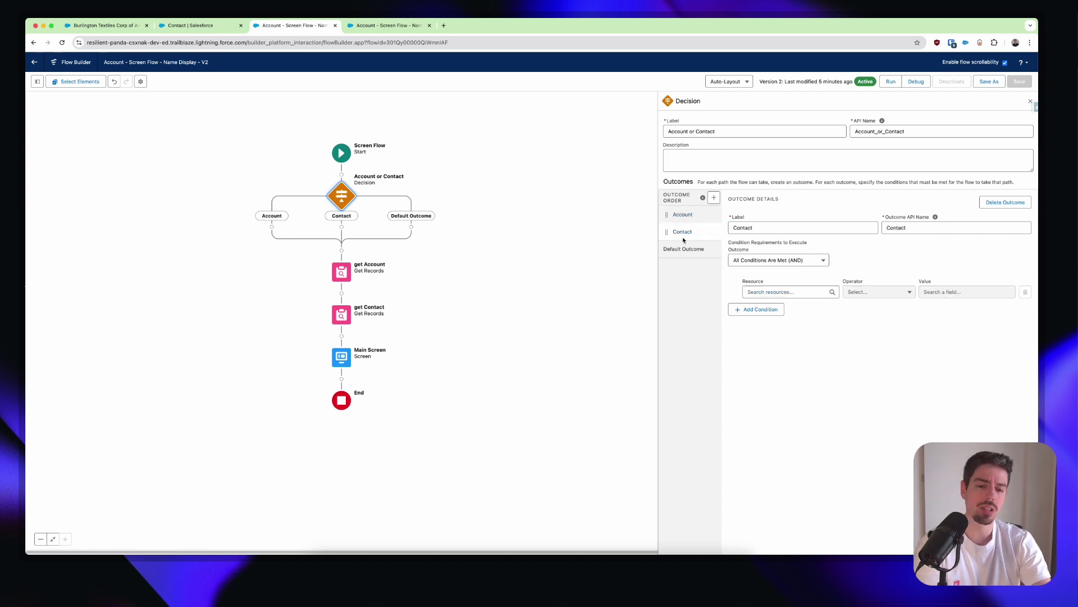
pyautogui.click(789, 292)
pyautogui.write('recor')
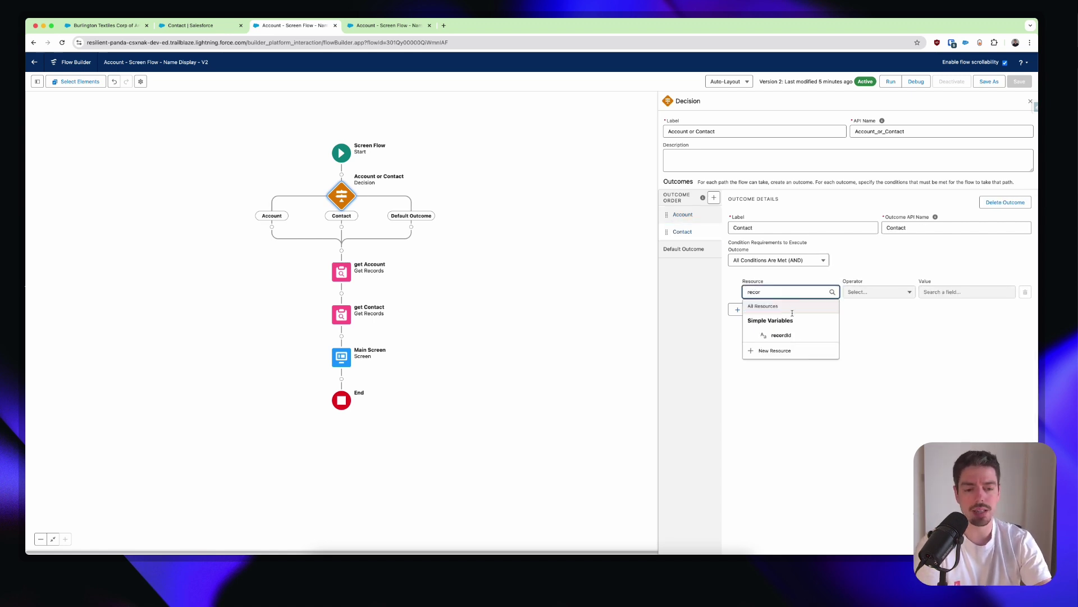
pyautogui.click(796, 334)
pyautogui.click(892, 292)
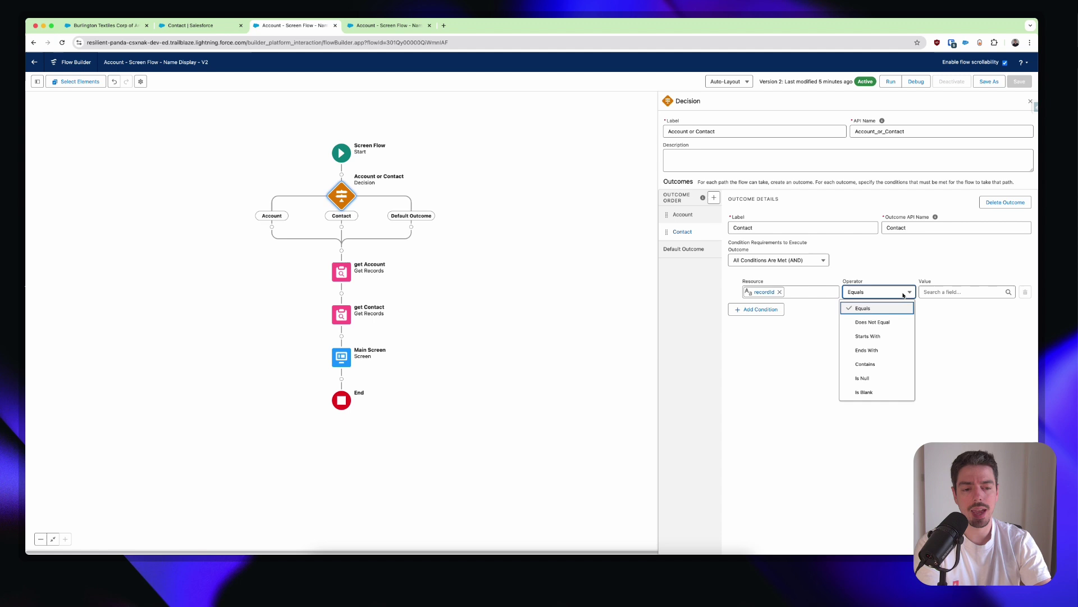
pyautogui.click(894, 335)
pyautogui.click(942, 290)
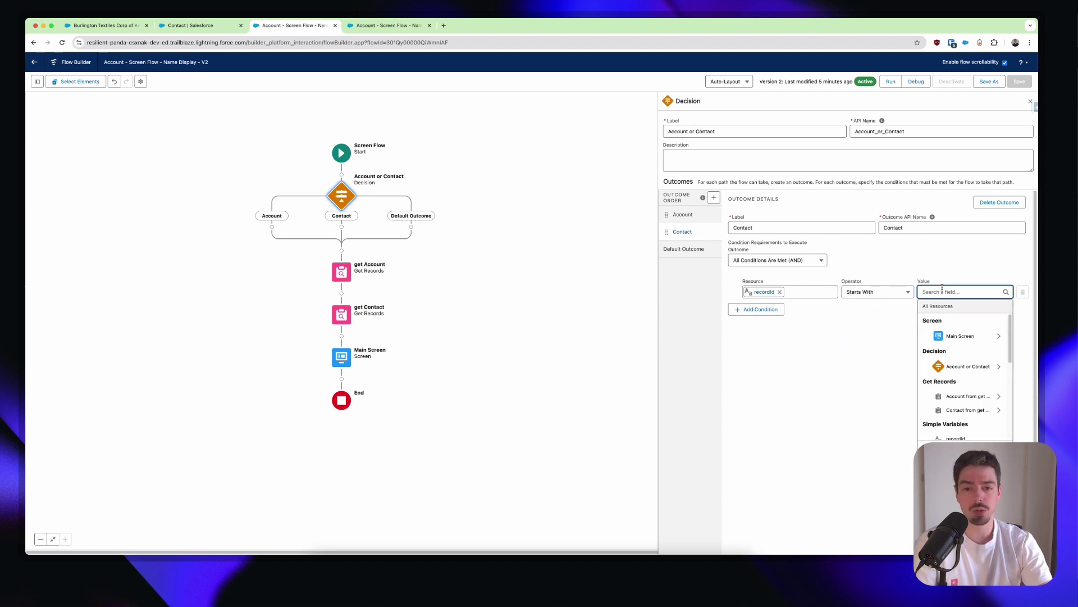
# Step: Return to the Raycast AI chat and ask "How about contacts?" to find the Contact ID prefix
pyautogui.press('super+Tab')
pyautogui.write('H')
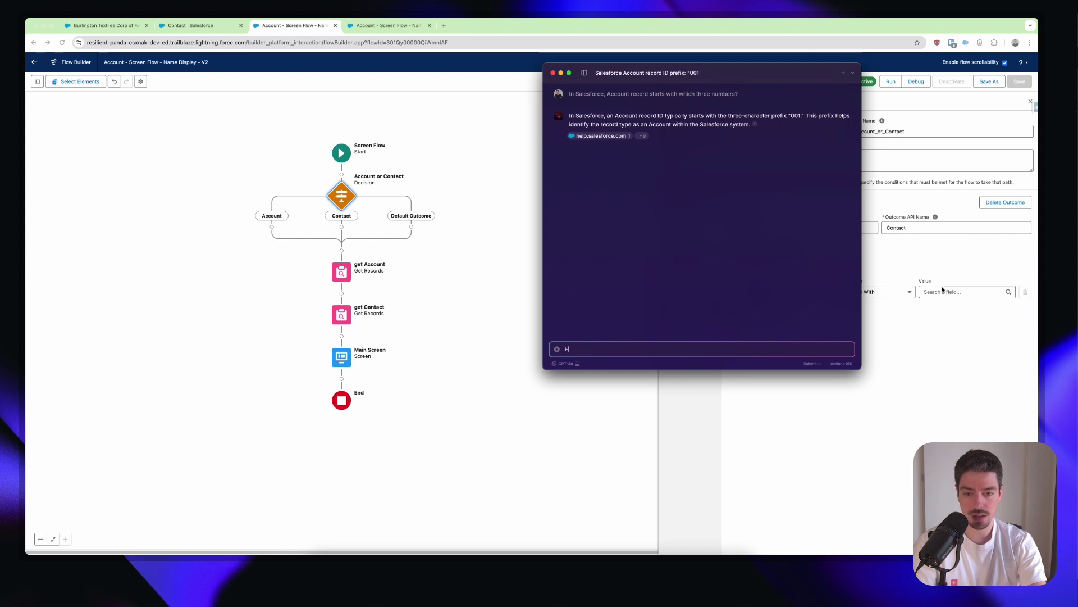
pyautogui.write('ow about contacts')
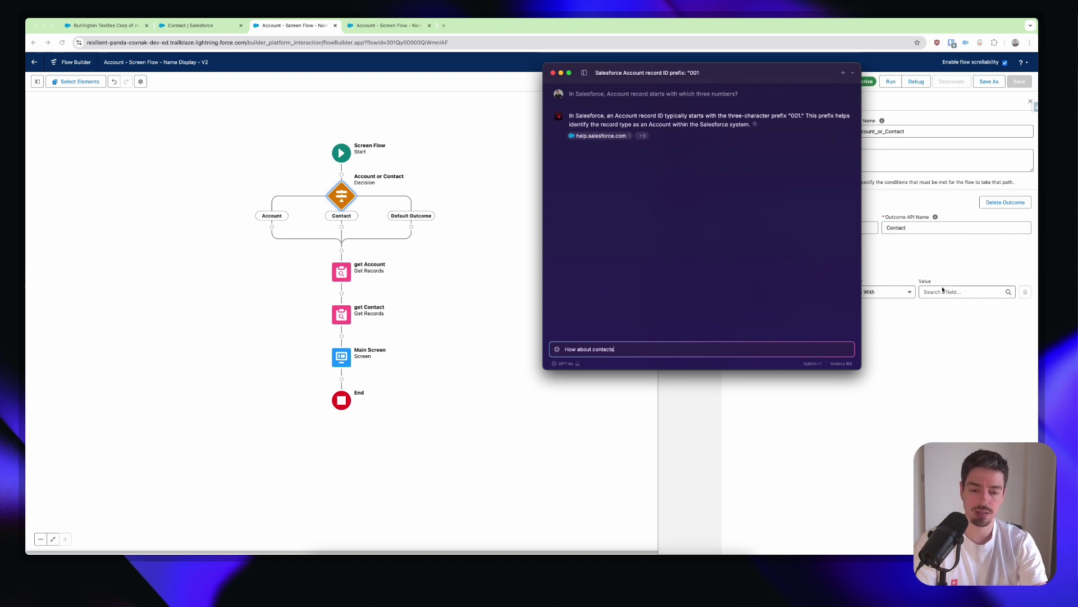
pyautogui.write('?')
pyautogui.press('Return')
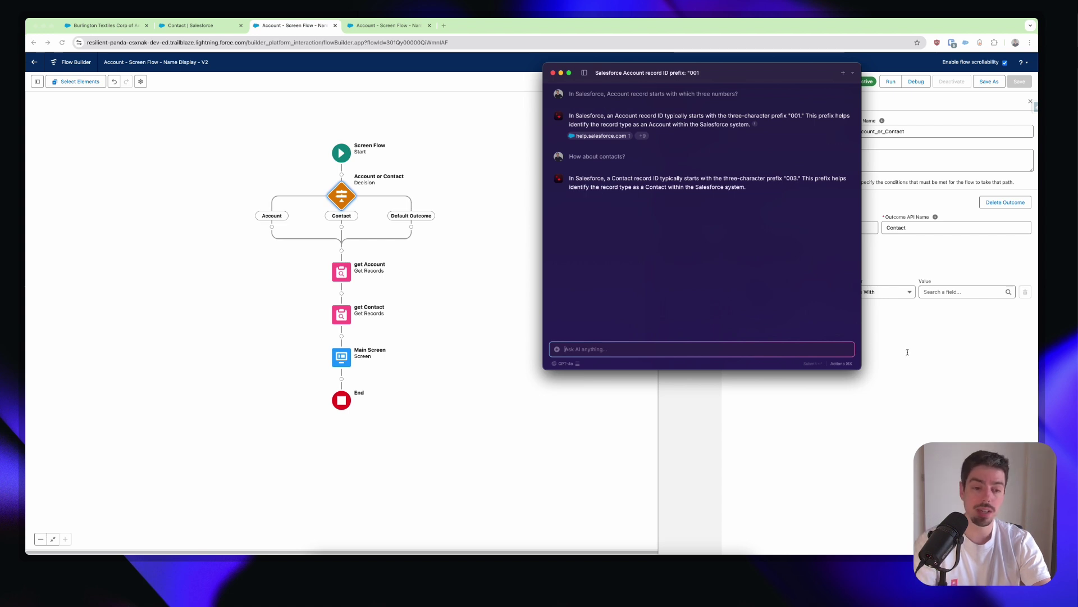
# Step: Back in the flow builder, set the Contact condition's value to 003 and close the decision editor
pyautogui.click(958, 293)
pyautogui.click(896, 326)
pyautogui.click(974, 293)
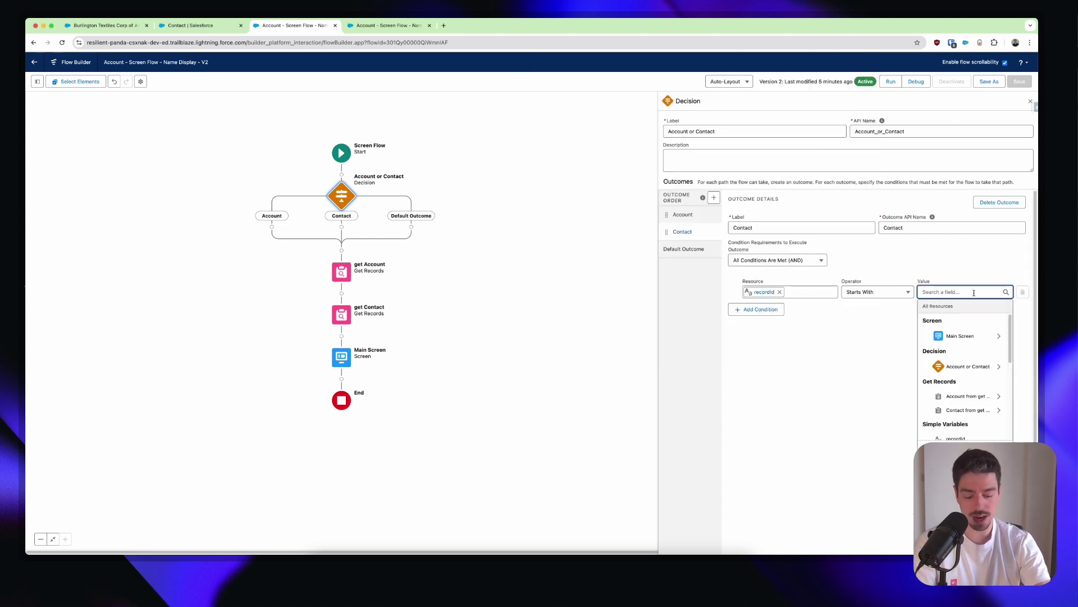
pyautogui.write('003')
pyautogui.click(890, 368)
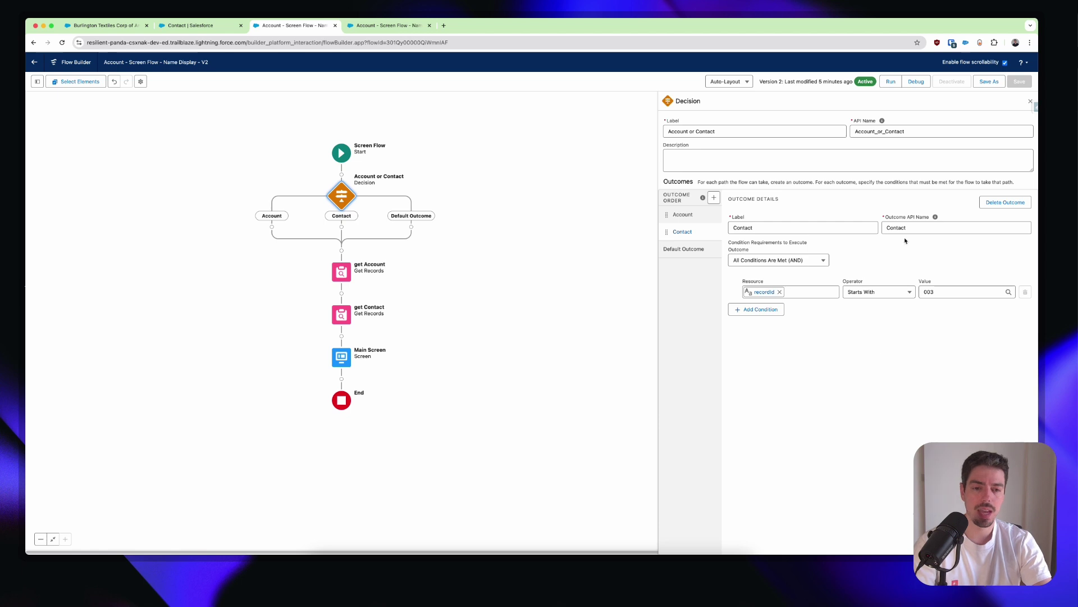
pyautogui.click(1030, 102)
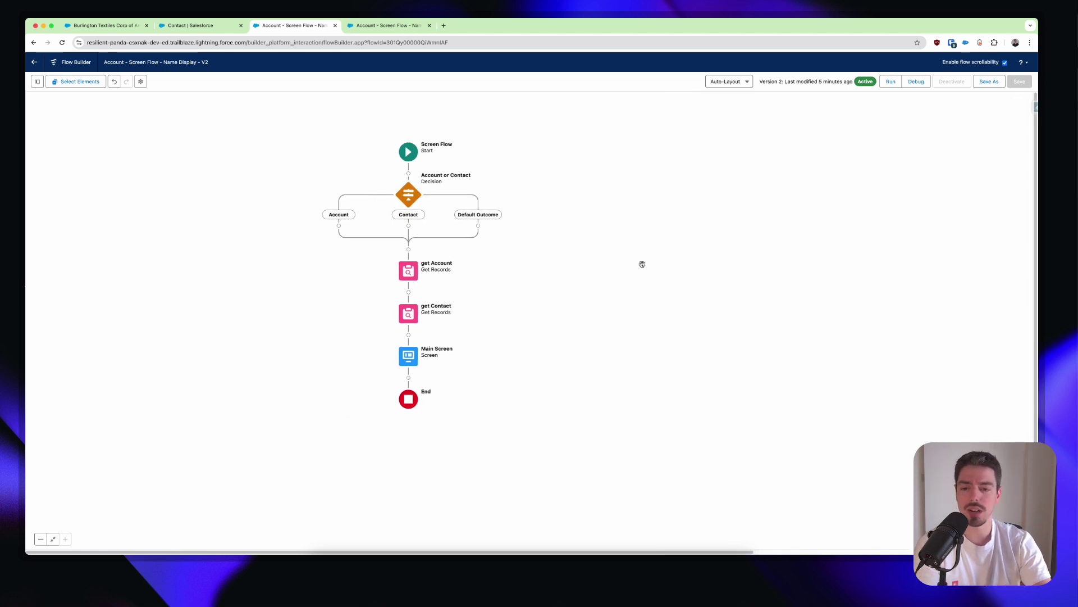
# Step: Move the get Account element onto the decision's Account path and the get Contact element onto its Contact path
pyautogui.click(408, 273)
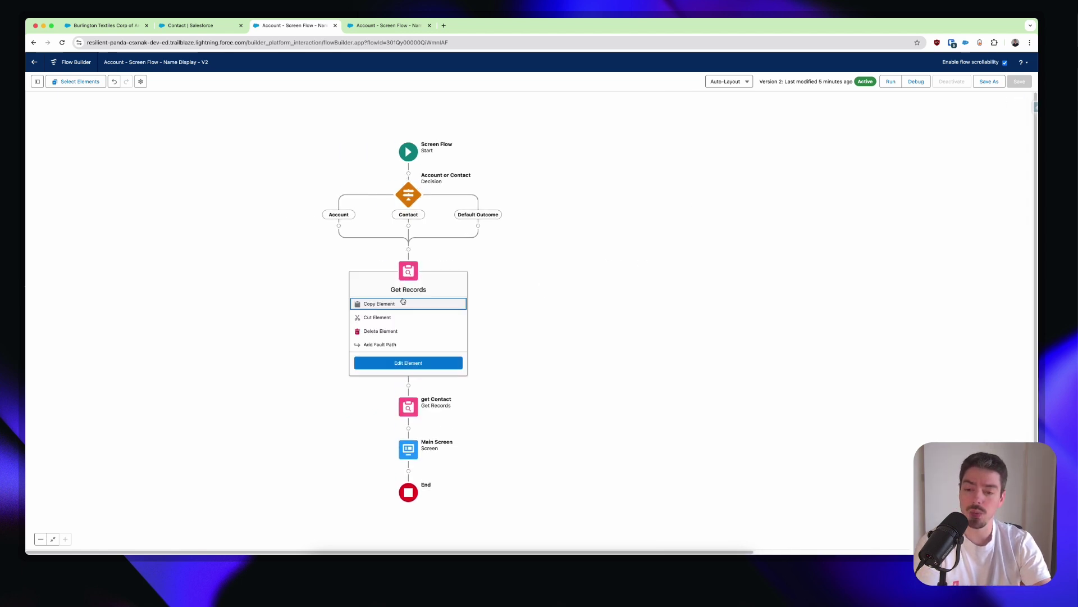
pyautogui.click(401, 317)
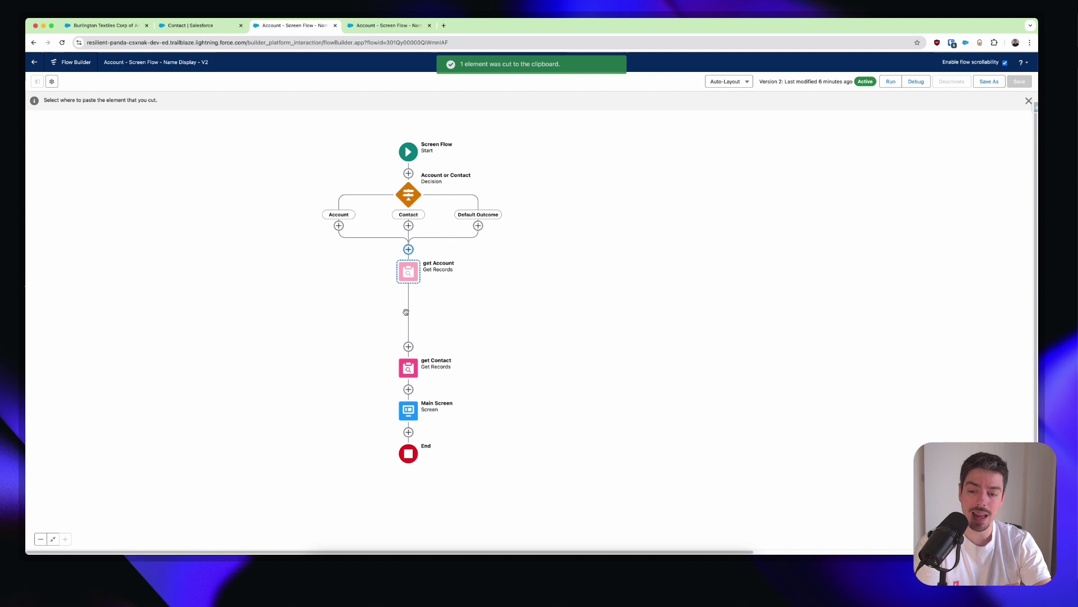
pyautogui.click(338, 226)
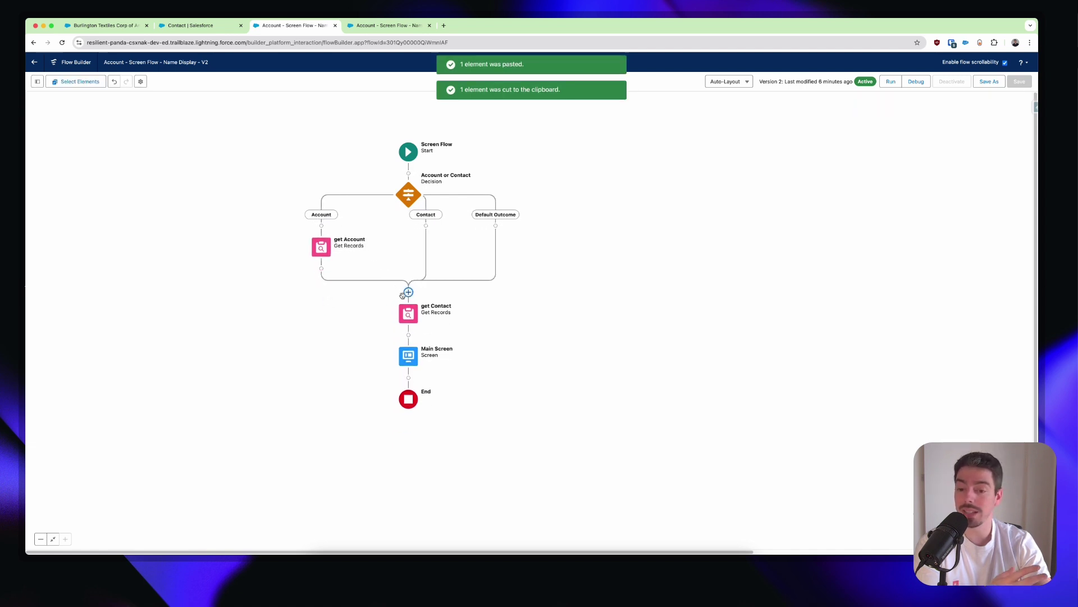
pyautogui.click(413, 316)
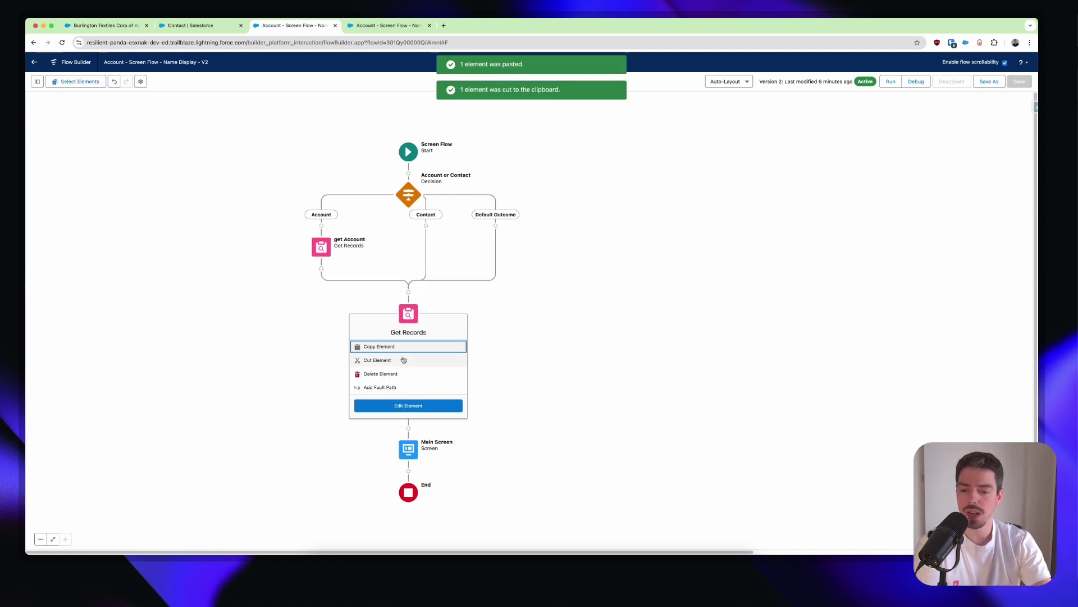
pyautogui.click(400, 358)
pyautogui.click(426, 226)
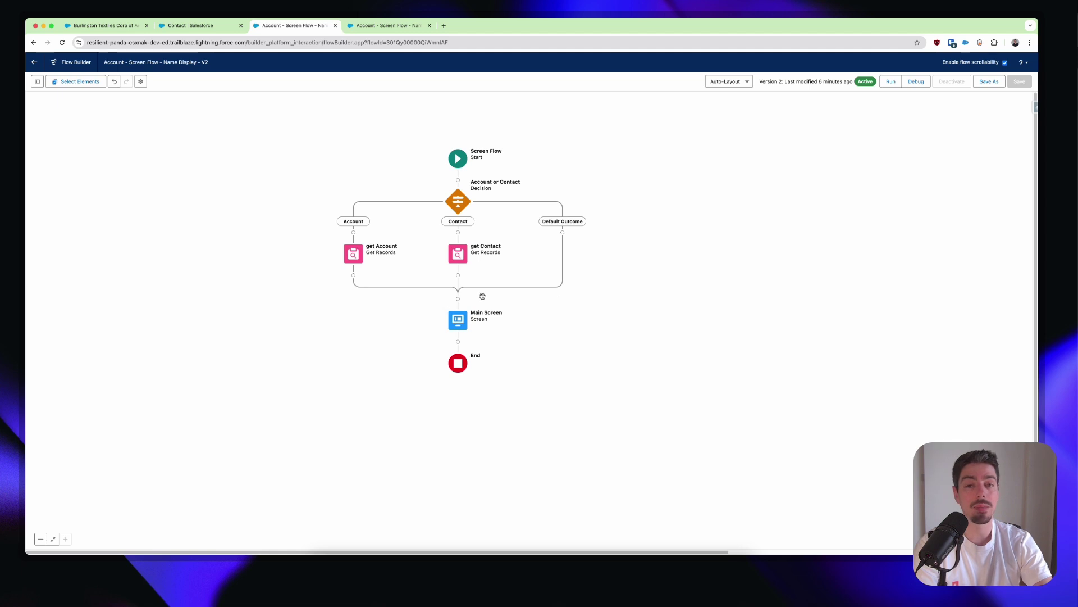
# Step: Add a fault path to both the get Account and get Contact elements
pyautogui.moveTo(704, 304); pyautogui.dragTo(755, 298)
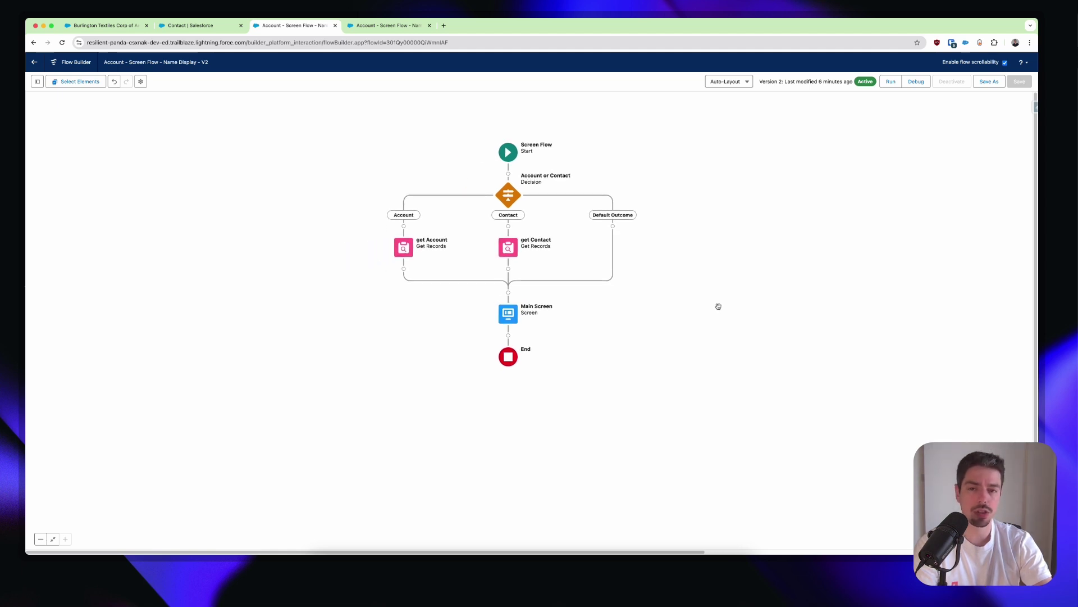
pyautogui.click(404, 251)
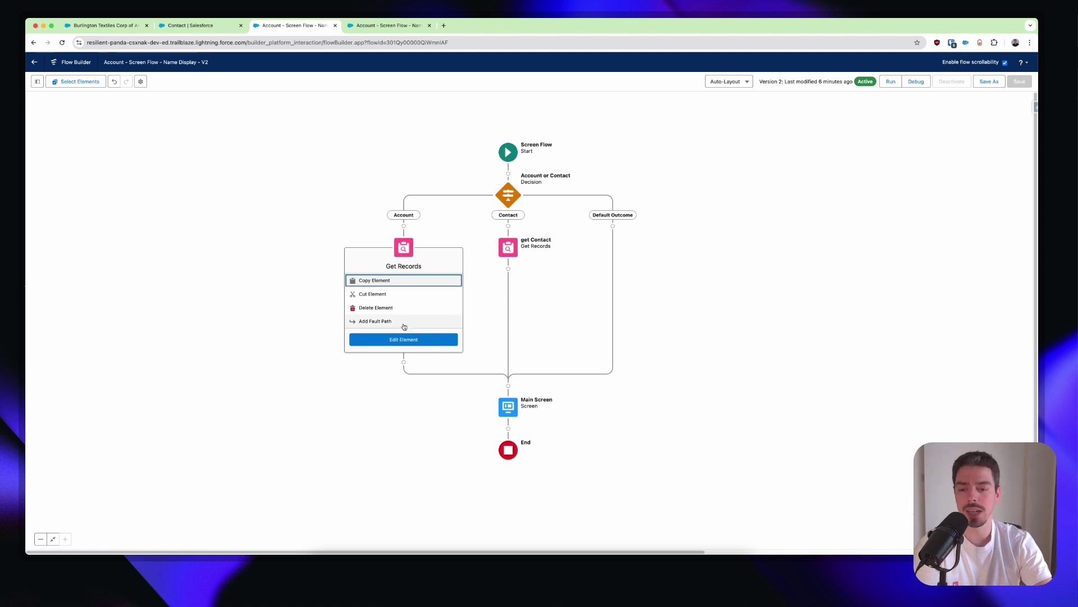
pyautogui.click(403, 321)
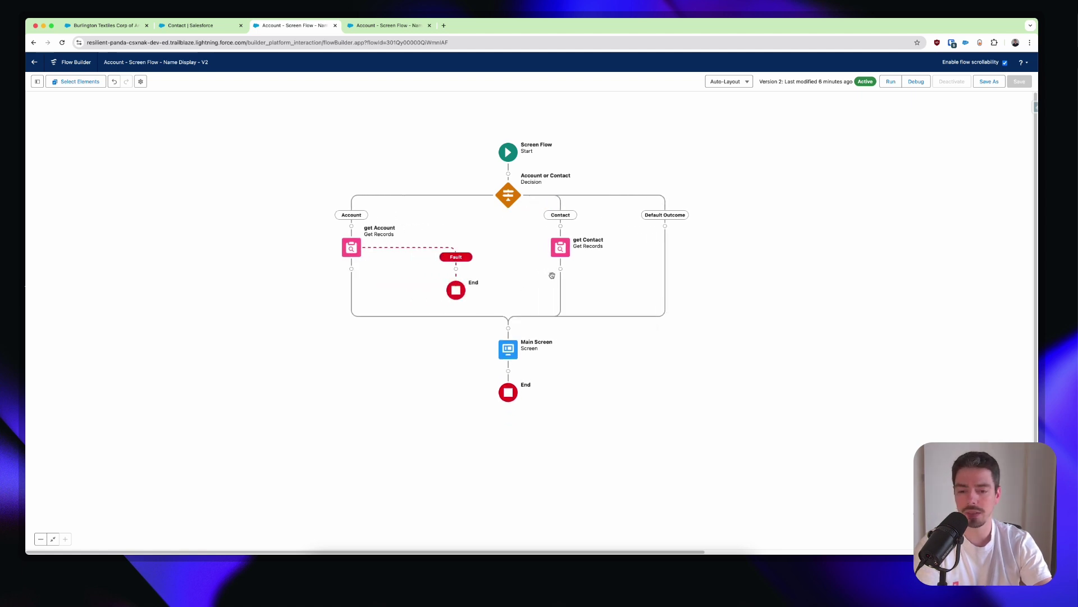
pyautogui.click(562, 249)
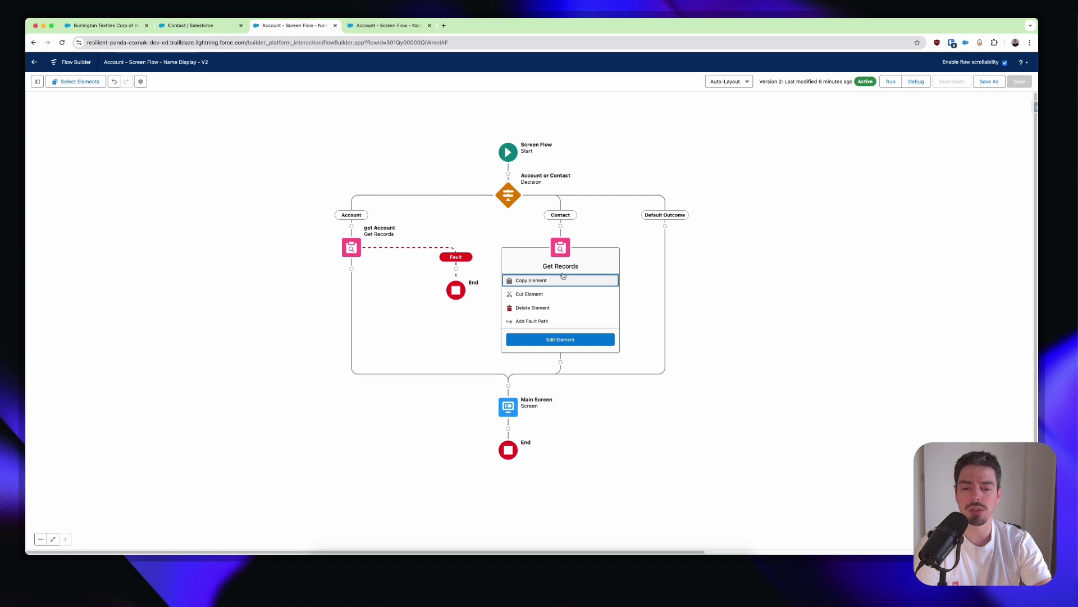
pyautogui.click(570, 321)
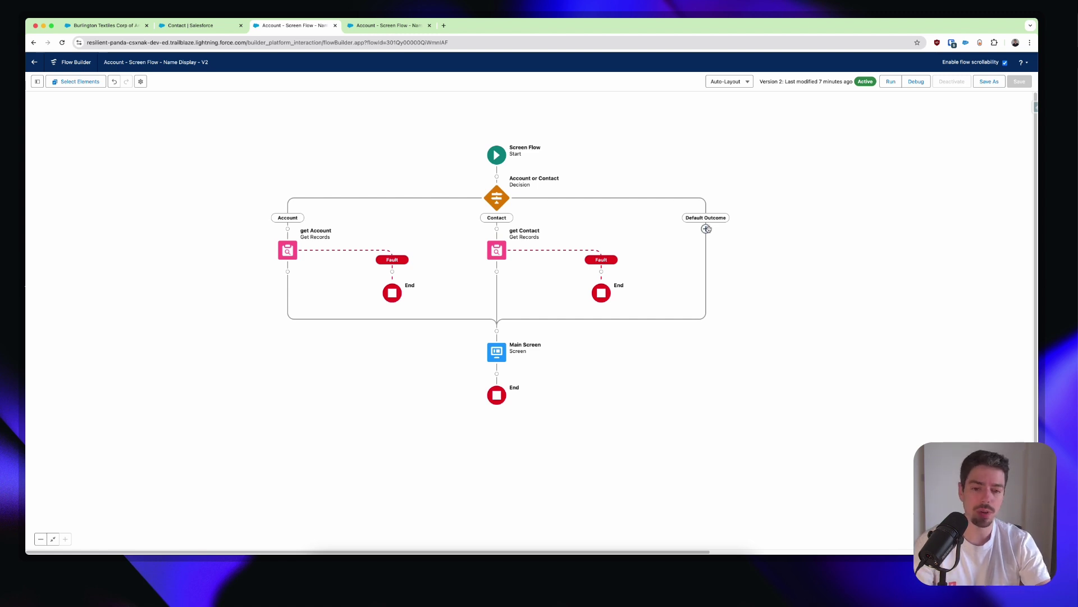
# Step: Add a screen element on the Default Outcome path with the label Fault Screen and API name Fault_Screen
pyautogui.click(706, 229)
pyautogui.click(703, 316)
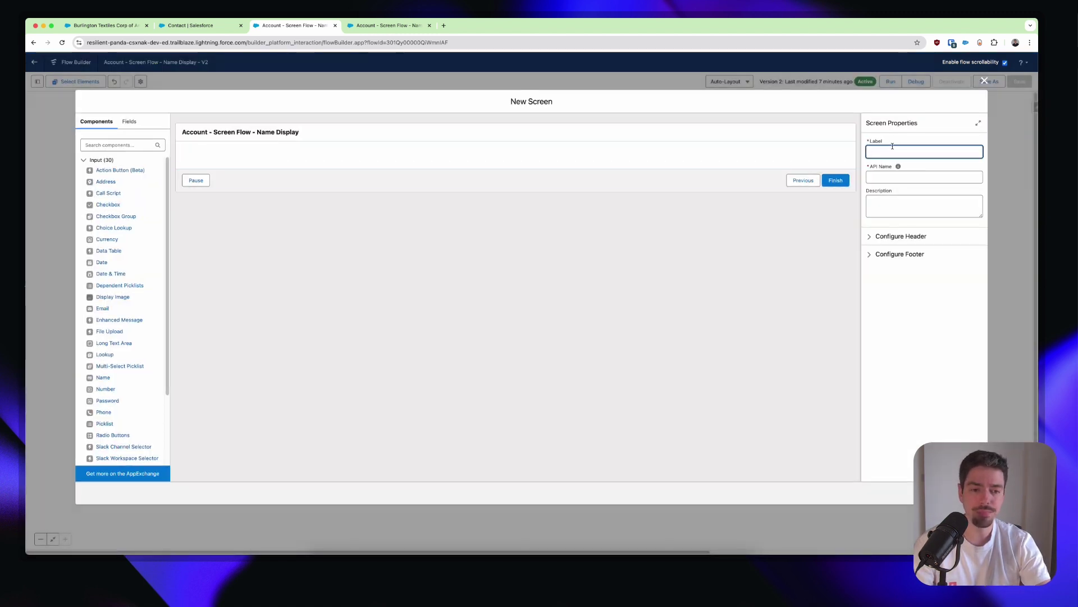
pyautogui.write('Fault S')
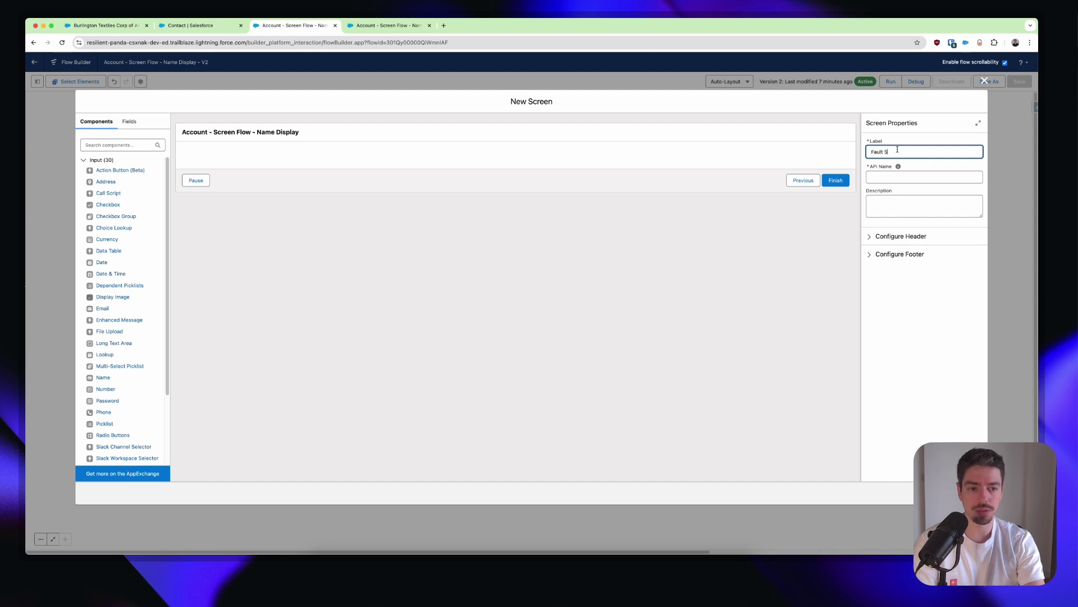
pyautogui.write('creen')
pyautogui.press('Tab')
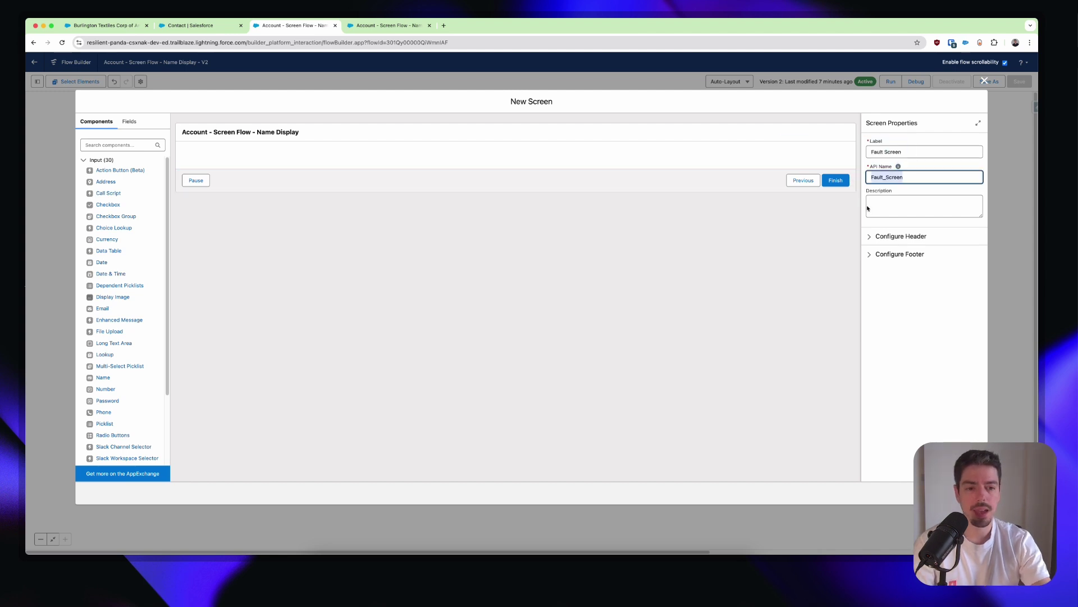
# Step: Hide the header and the Pause button of the Fault Screen
pyautogui.click(869, 236)
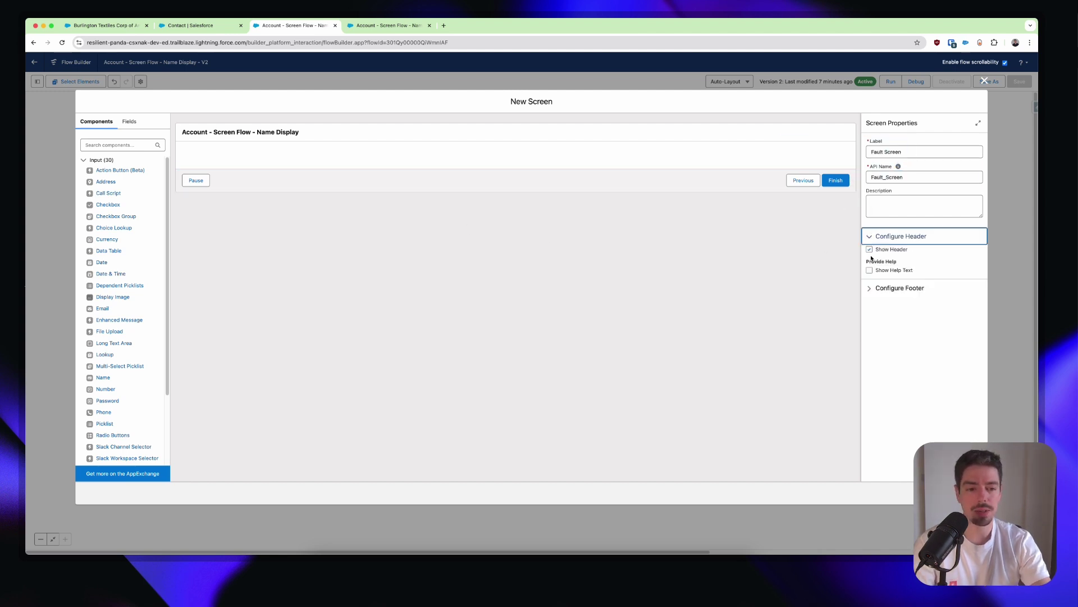
pyautogui.click(869, 250)
pyautogui.click(870, 287)
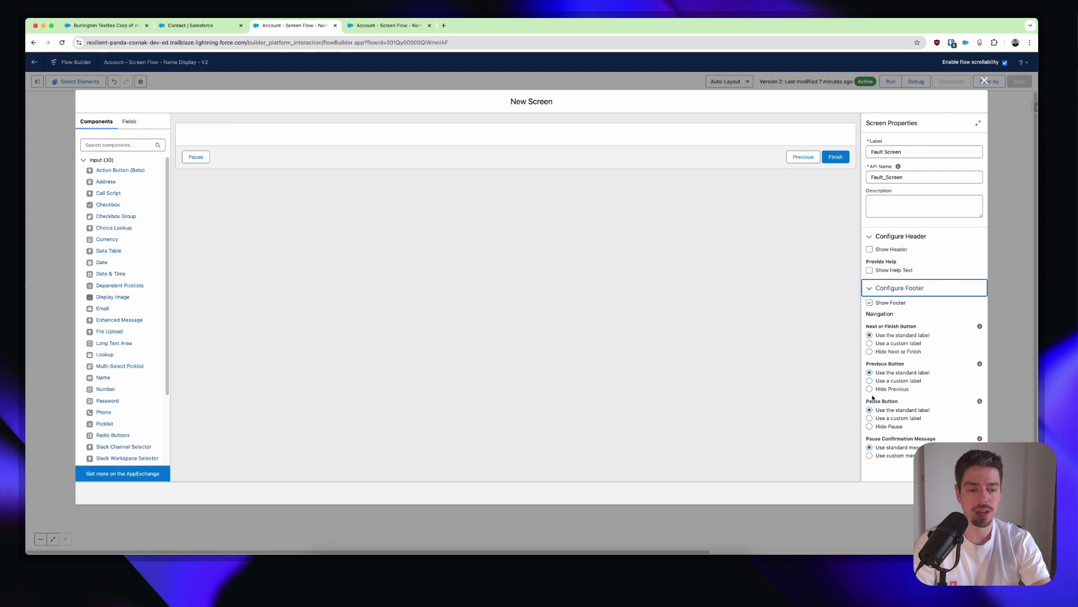
pyautogui.click(870, 426)
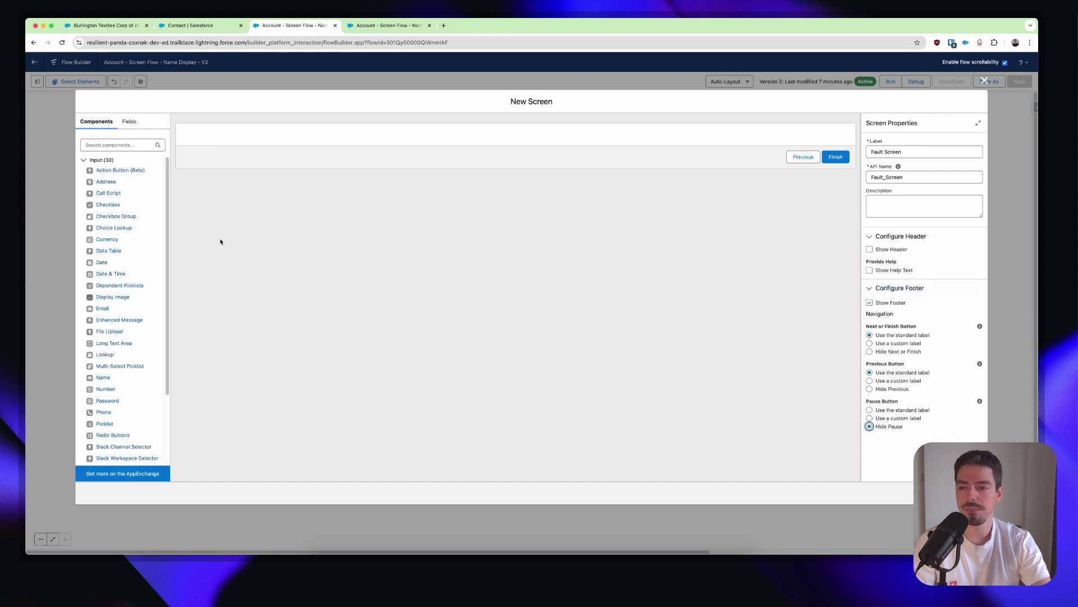
# Step: Place a Display Text component on the Fault Screen with the API name dtext_faultmessage
pyautogui.click(120, 145)
pyautogui.write('dis')
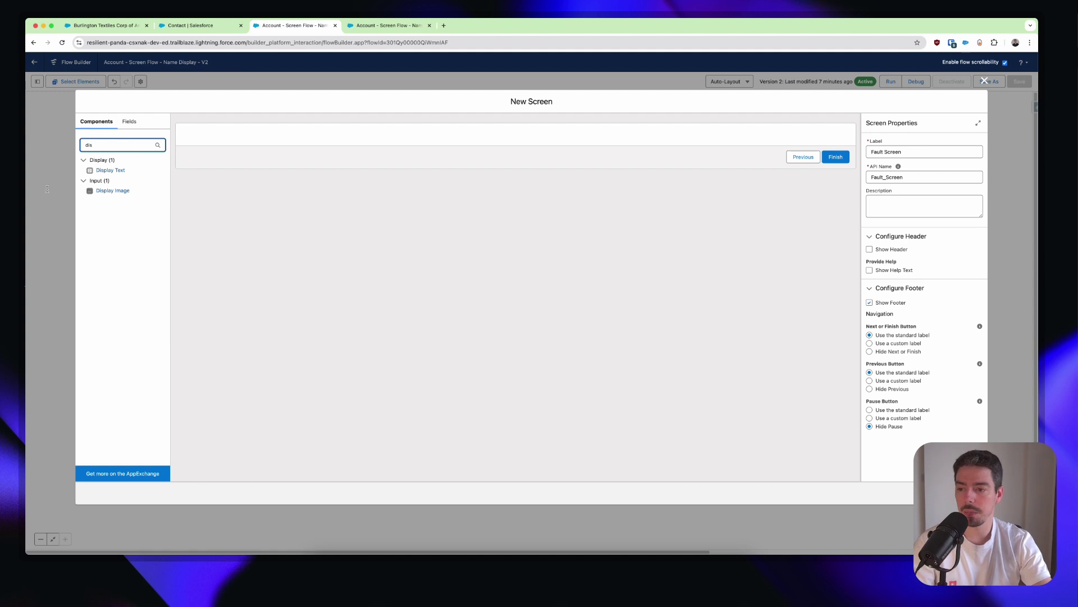
pyautogui.moveTo(104, 174); pyautogui.dragTo(427, 135)
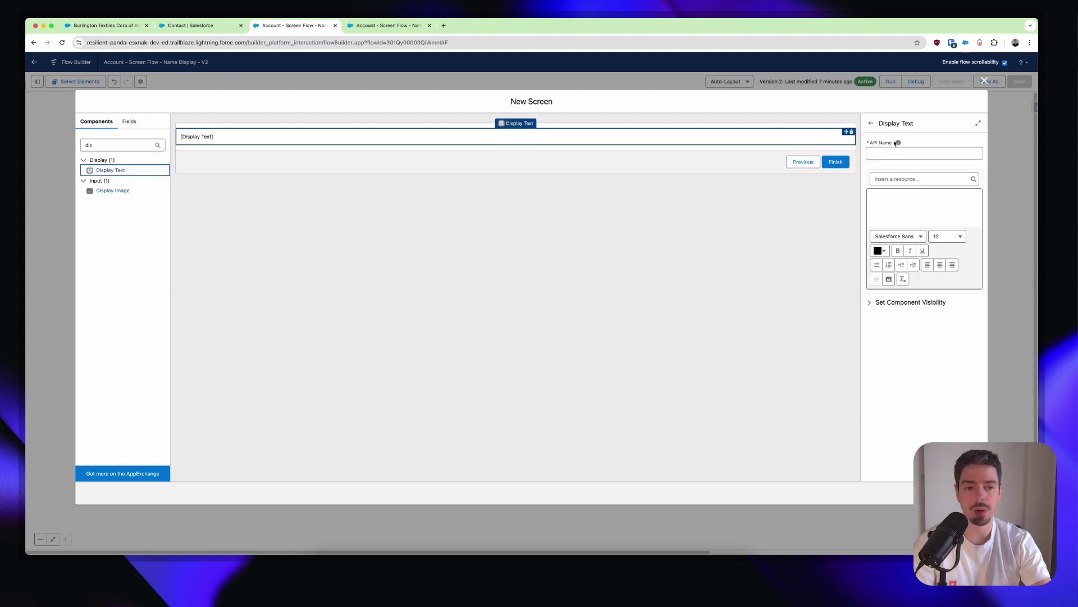
pyautogui.click(925, 153)
pyautogui.write('dtext')
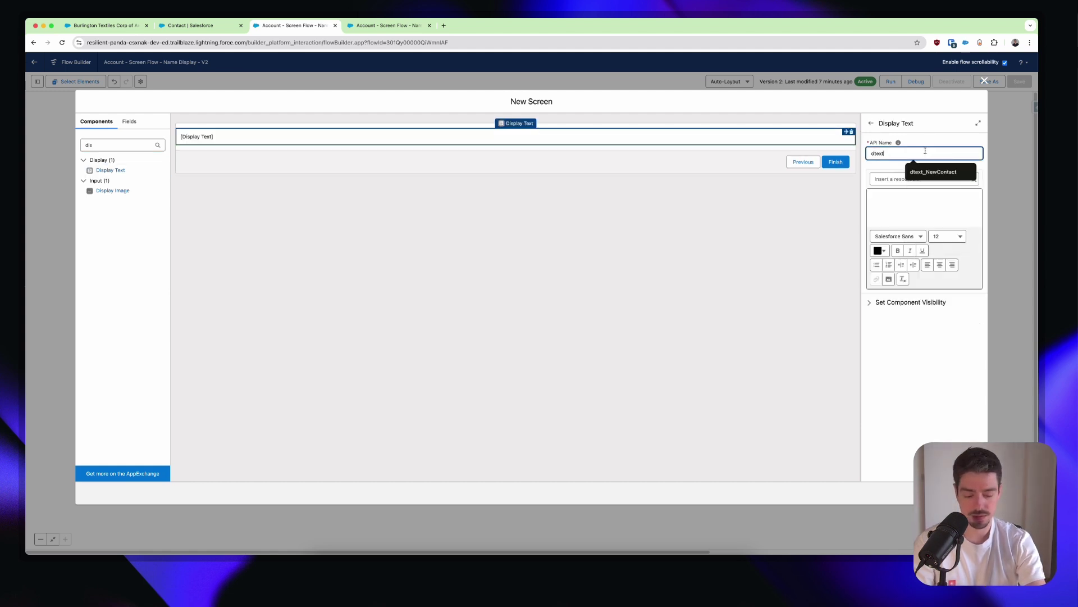
pyautogui.write('_faultmessage')
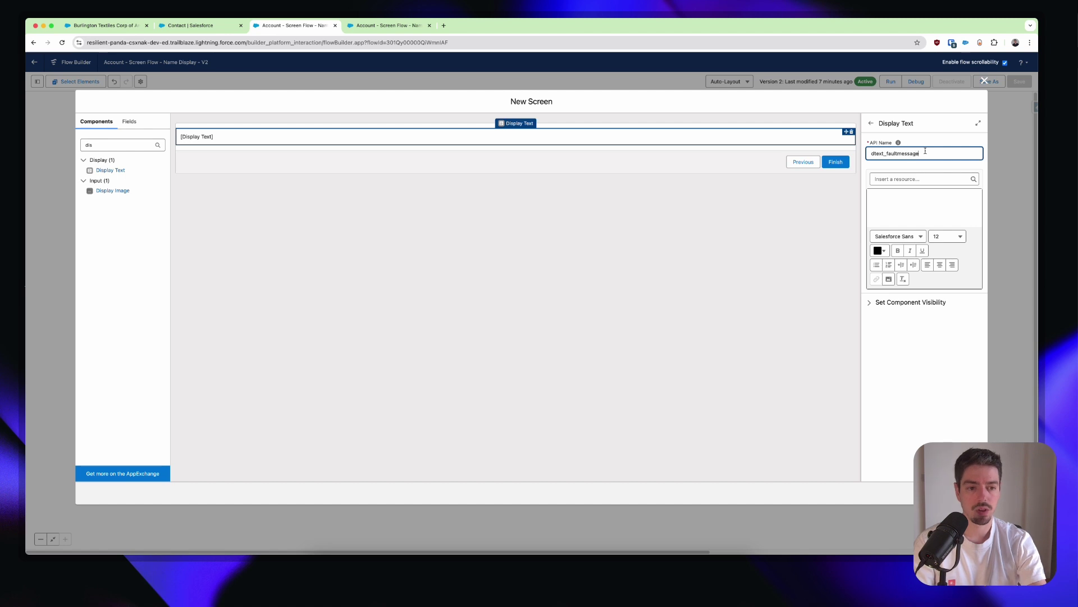
# Step: Insert the $Flow.FaultMessage resource as the display text's content and close the screen editor
pyautogui.click(938, 175)
pyautogui.click(913, 208)
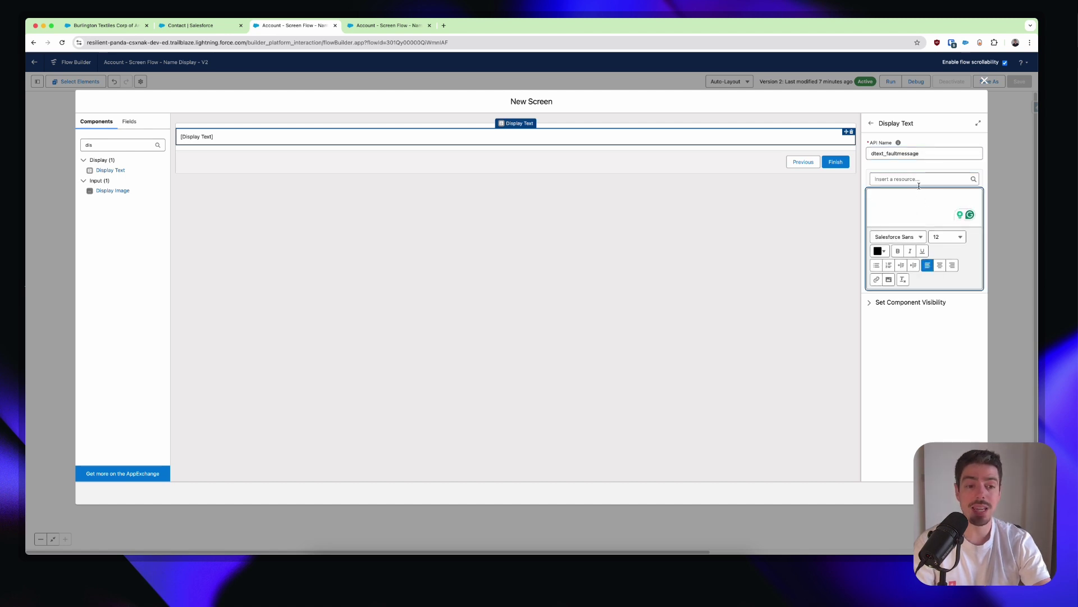
pyautogui.click(919, 180)
pyautogui.scroll(-5, 947, 247)
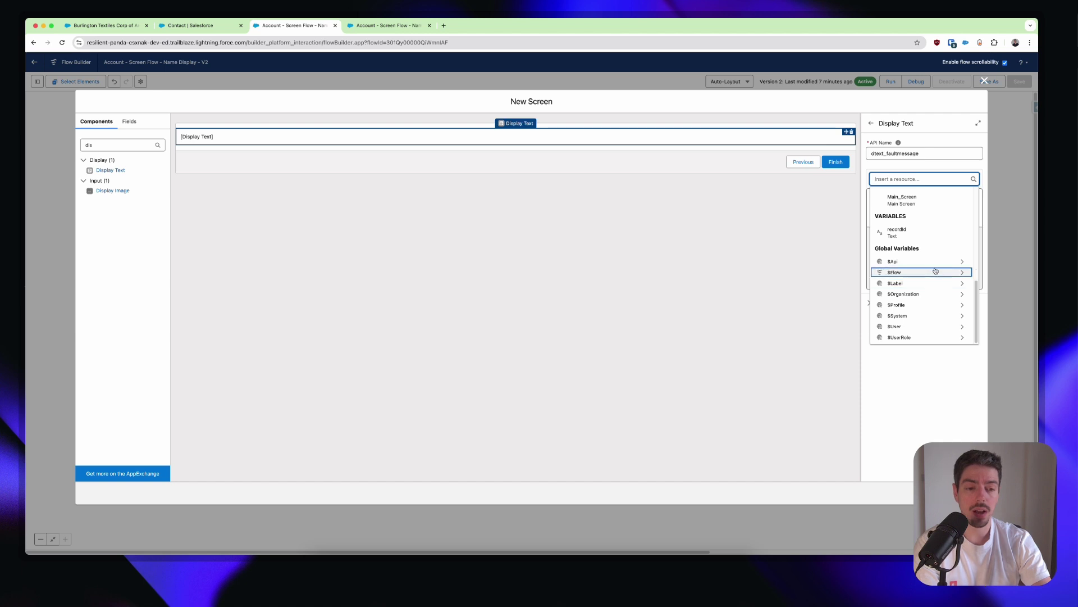
pyautogui.click(934, 274)
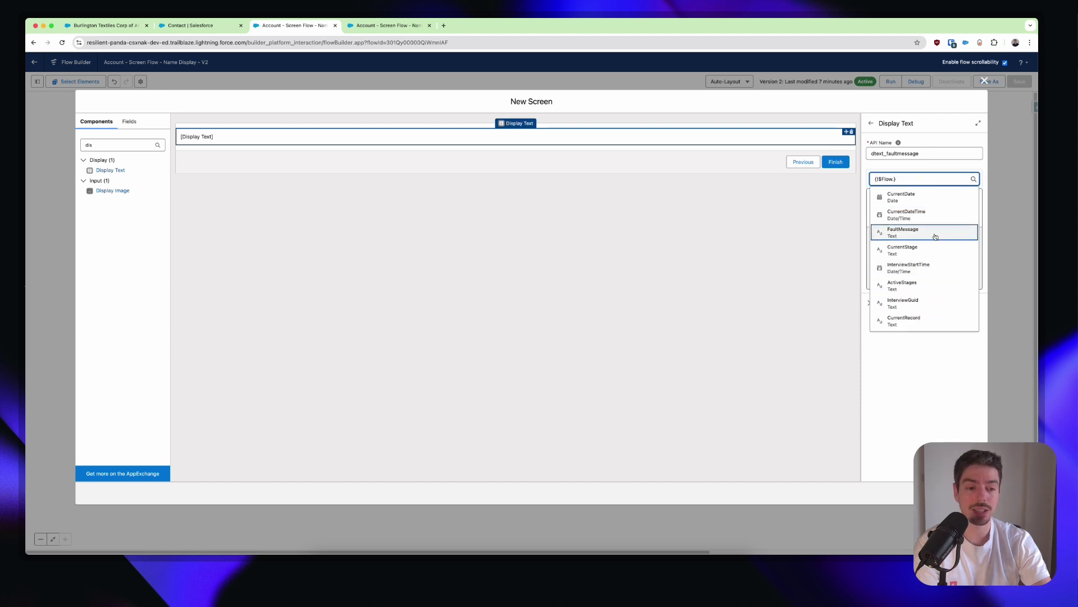
pyautogui.click(935, 236)
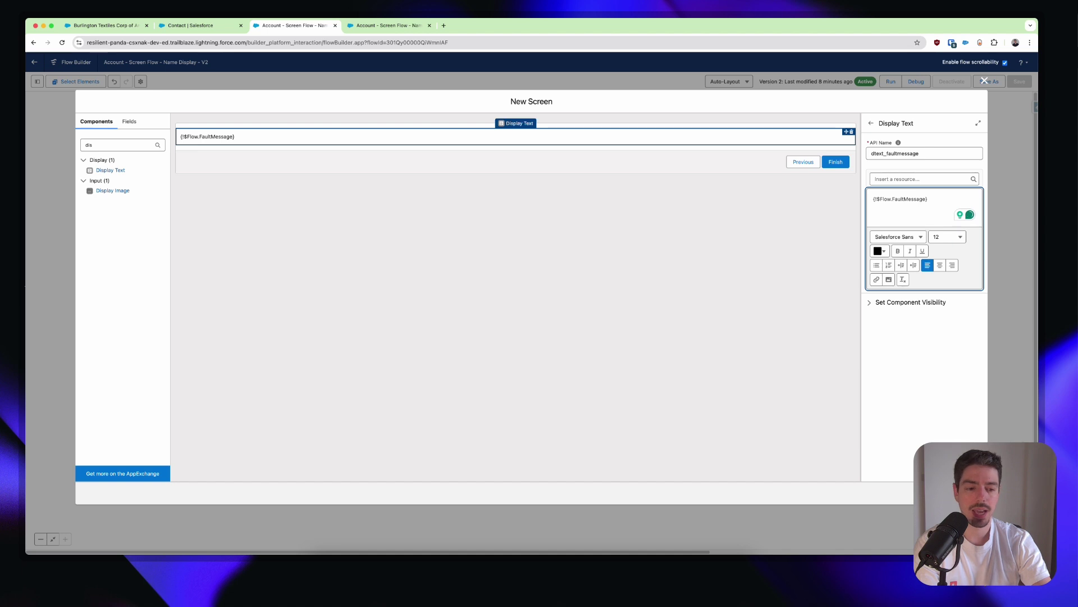
pyautogui.click(985, 80)
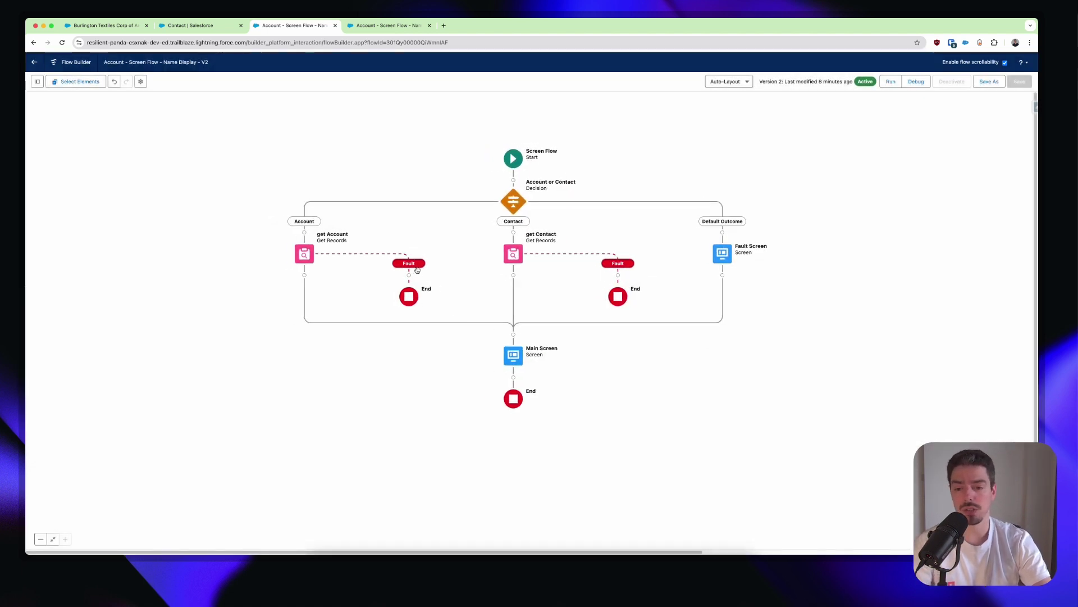
# Step: Connect the fault paths of get Account and get Contact to the Fault Screen
pyautogui.click(409, 275)
pyautogui.click(406, 320)
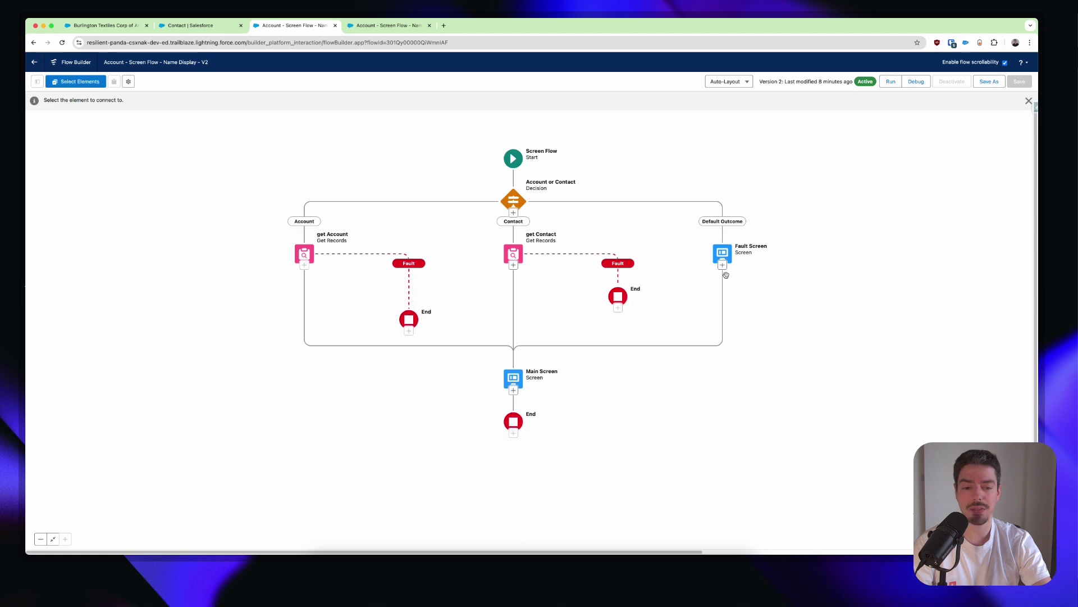
pyautogui.click(722, 254)
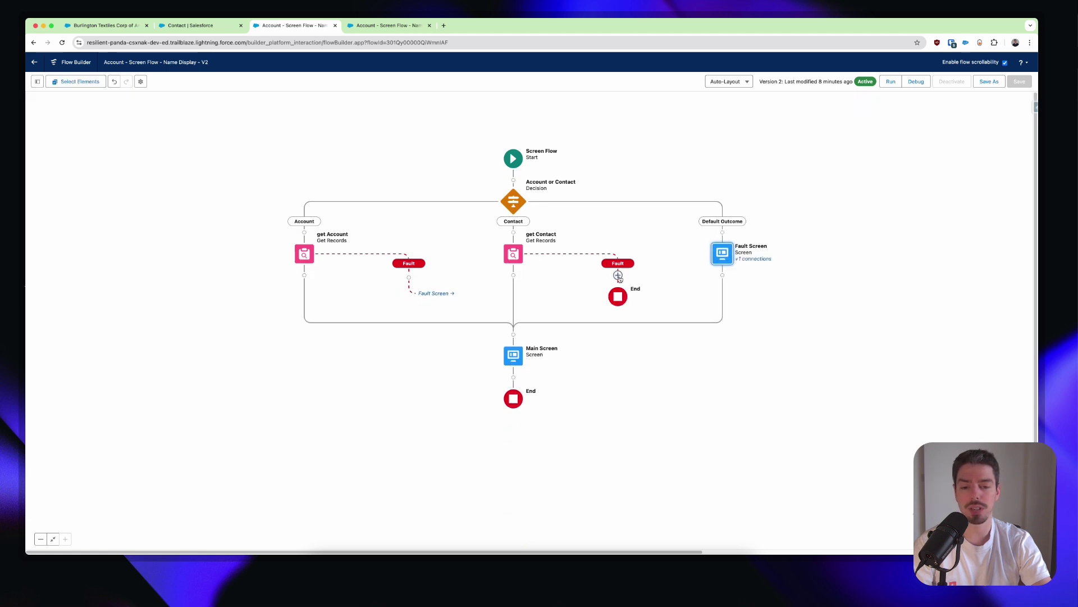
pyautogui.click(618, 275)
pyautogui.click(605, 320)
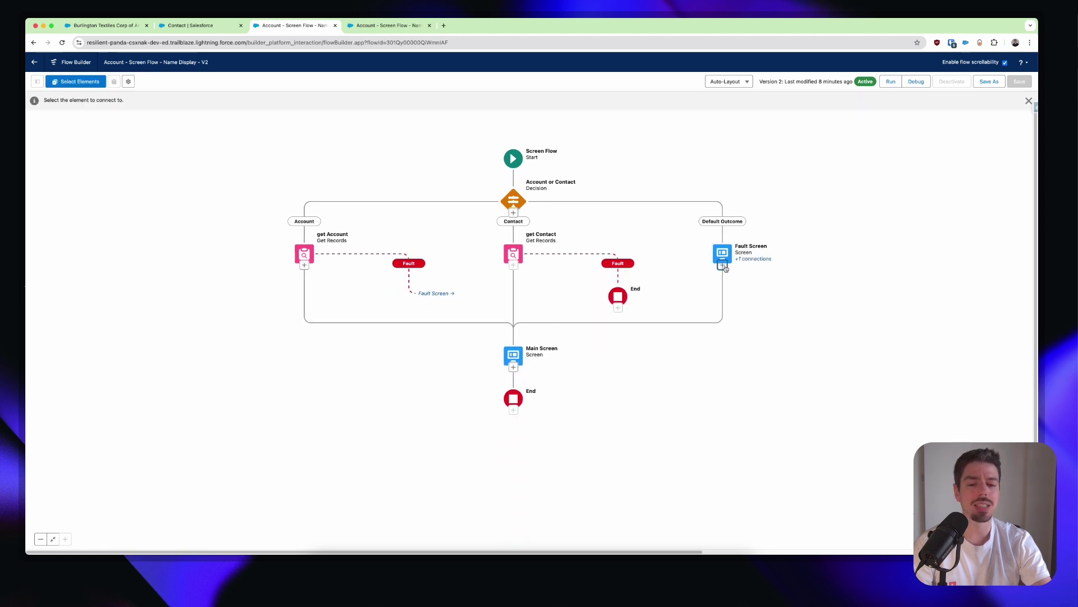
pyautogui.click(722, 253)
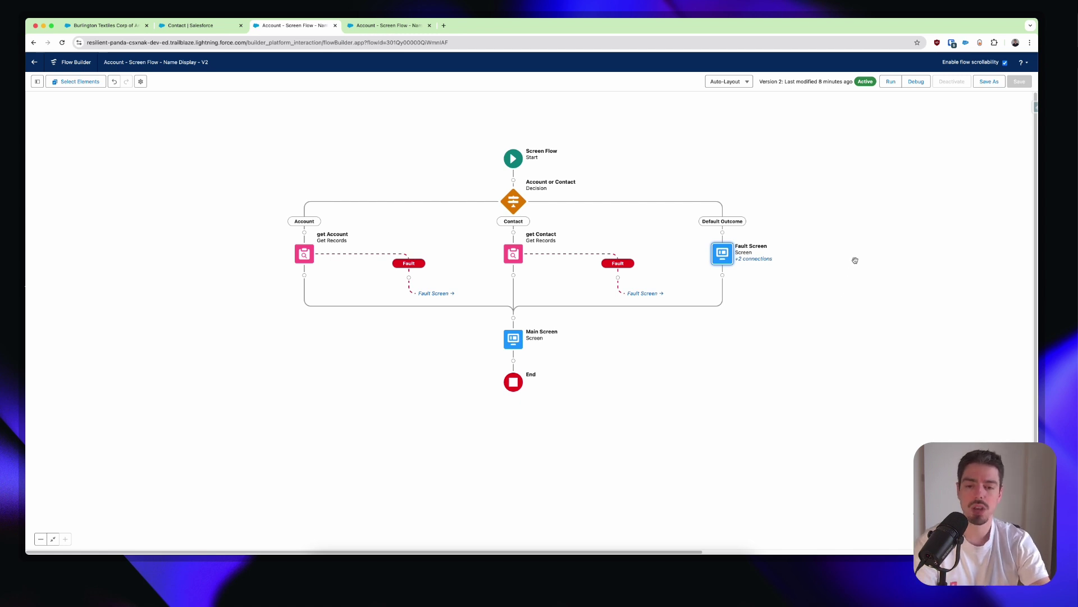
# Step: Start saving the flow as a new version and change its label to "Account/Contact - Screen Flow - Name Display"
pyautogui.moveTo(929, 198); pyautogui.dragTo(937, 205)
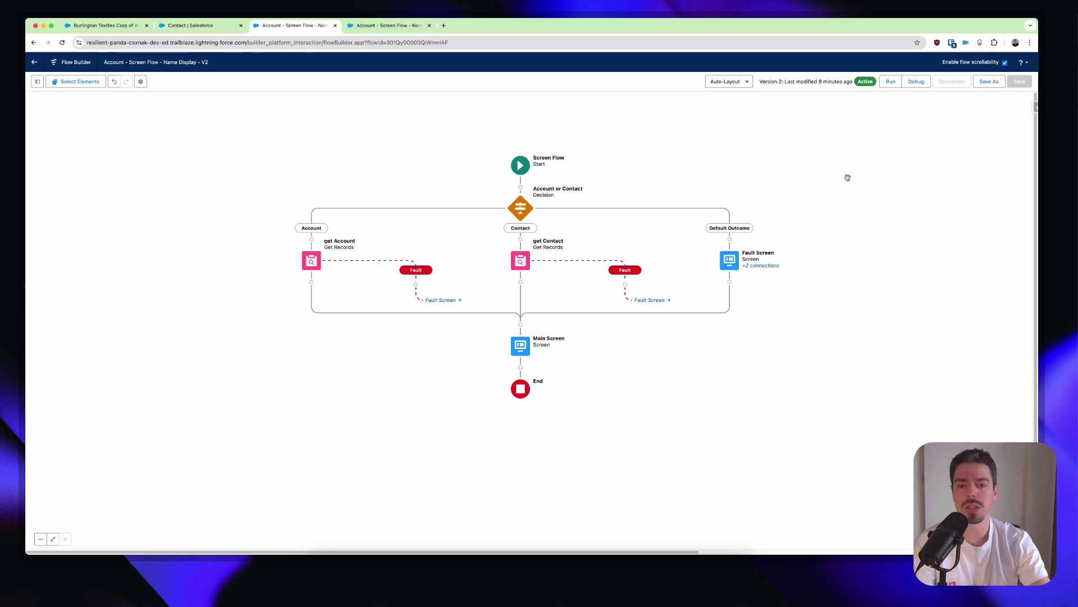
pyautogui.click(989, 81)
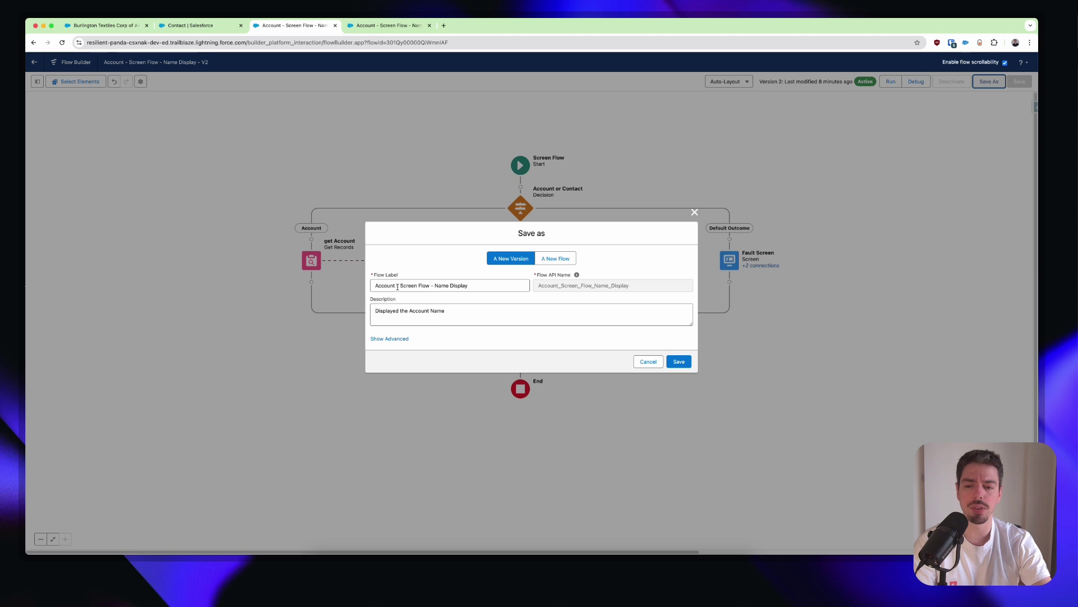
pyautogui.doubleClick(387, 285)
pyautogui.click(395, 285)
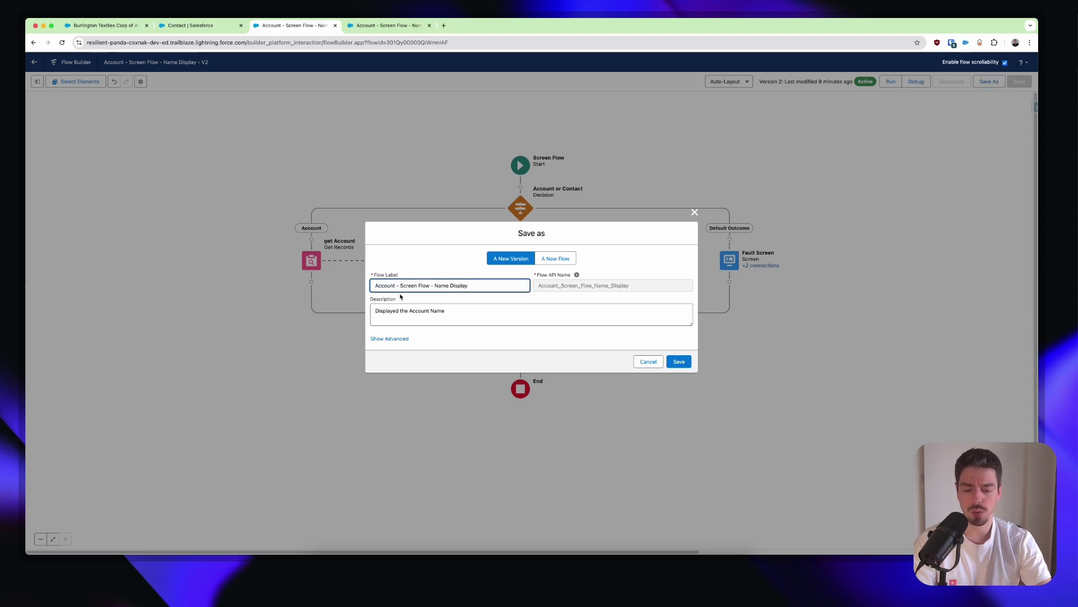
pyautogui.write('/Contact')
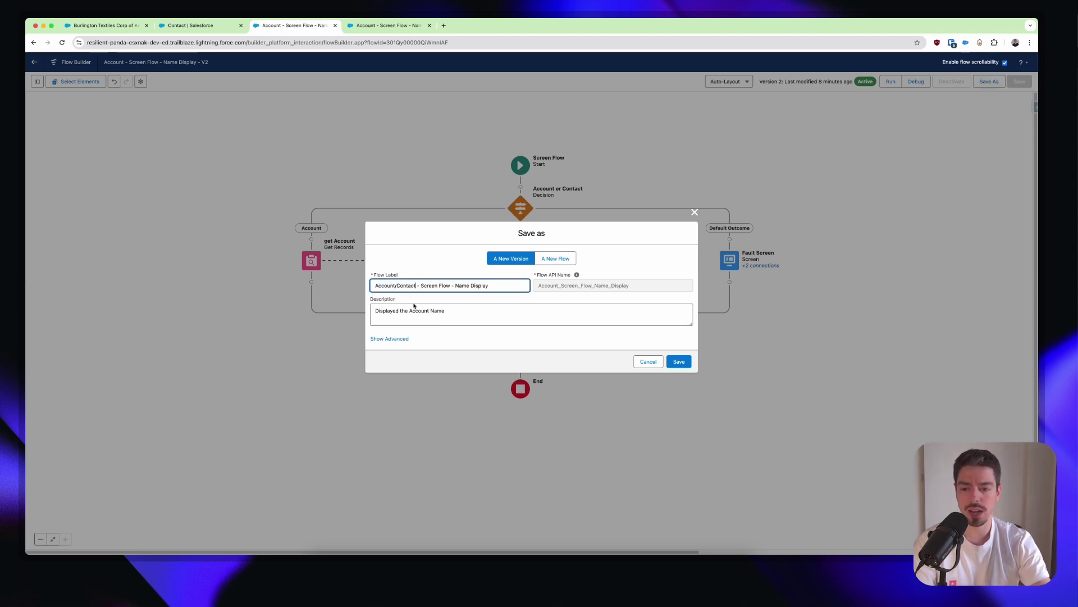
# Step: Save the new version with the description "Displayed the Account Name or Contact Name" and activate it
pyautogui.click(449, 313)
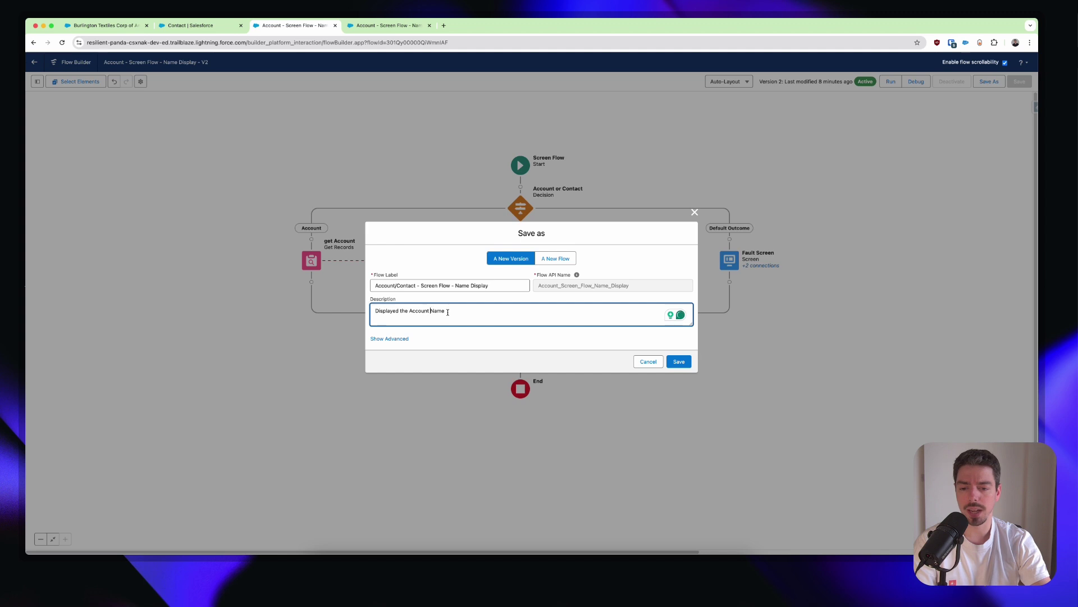
pyautogui.write('of')
pyautogui.write(' Contact ')
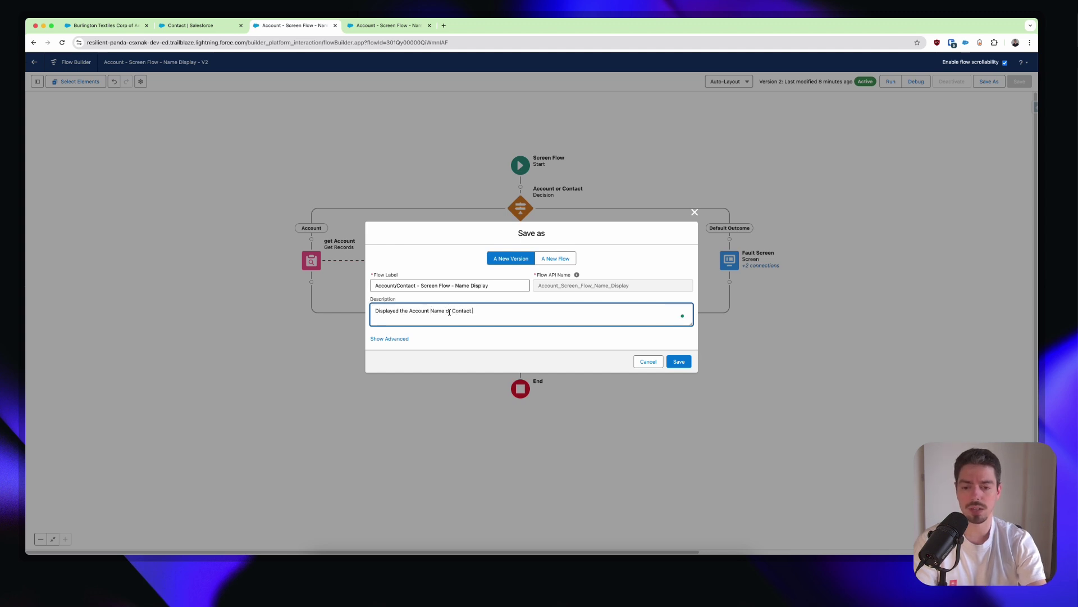
pyautogui.write('nameName')
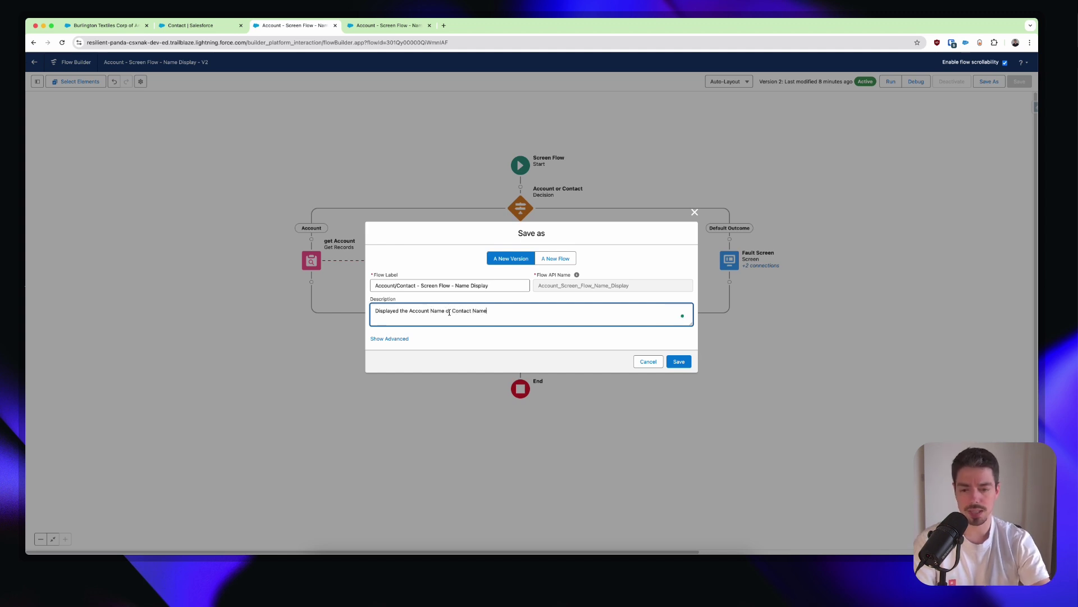
pyautogui.click(670, 360)
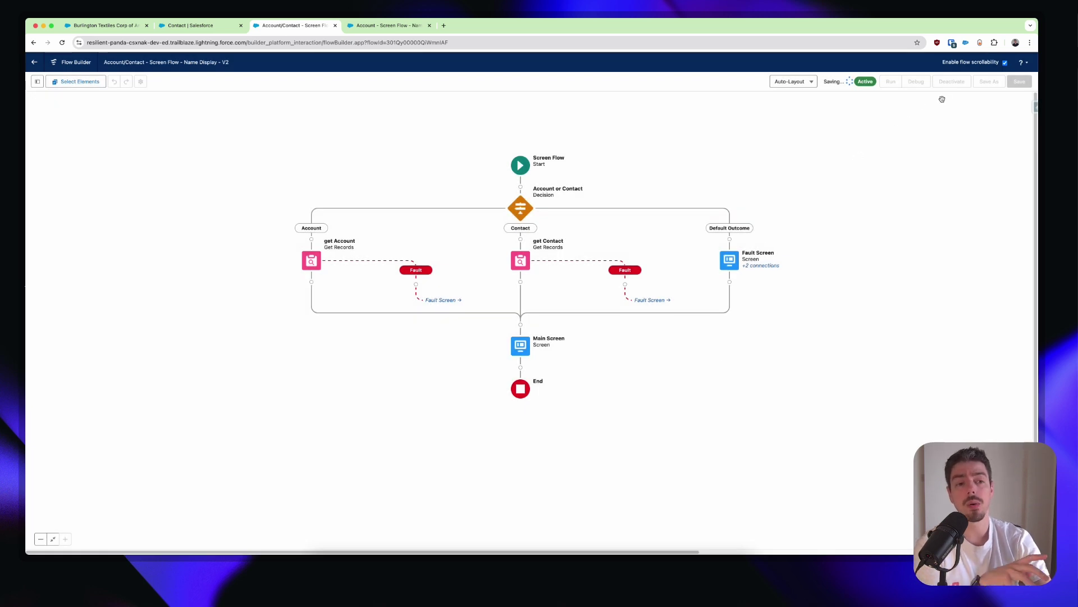
pyautogui.click(954, 82)
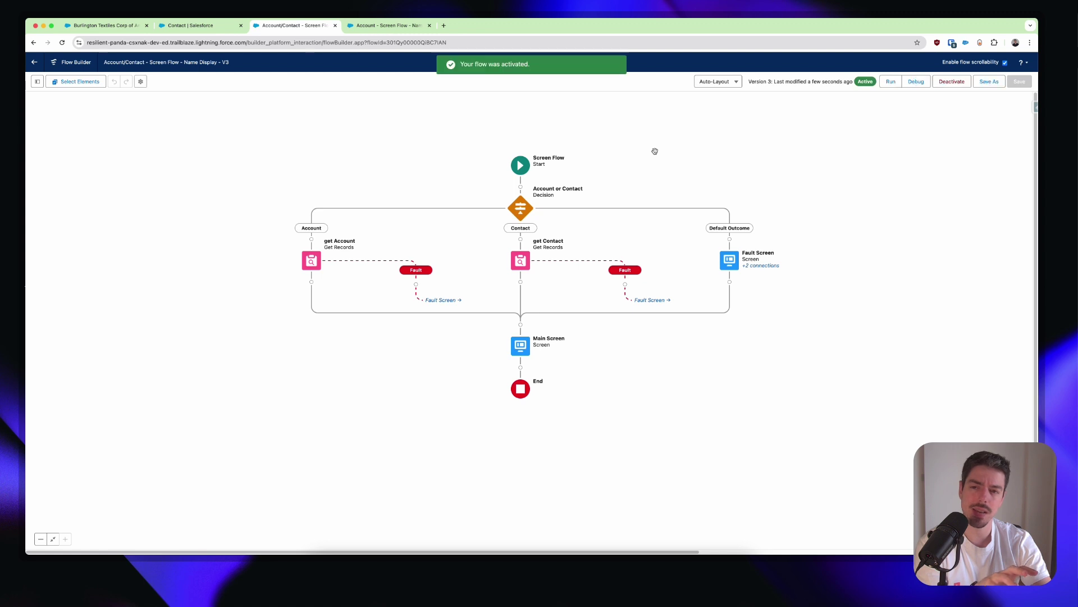
# Step: Reload the Burlington Textiles Corp of America account page and test its Record Id action, closing the dialog when done
pyautogui.click(69, 26)
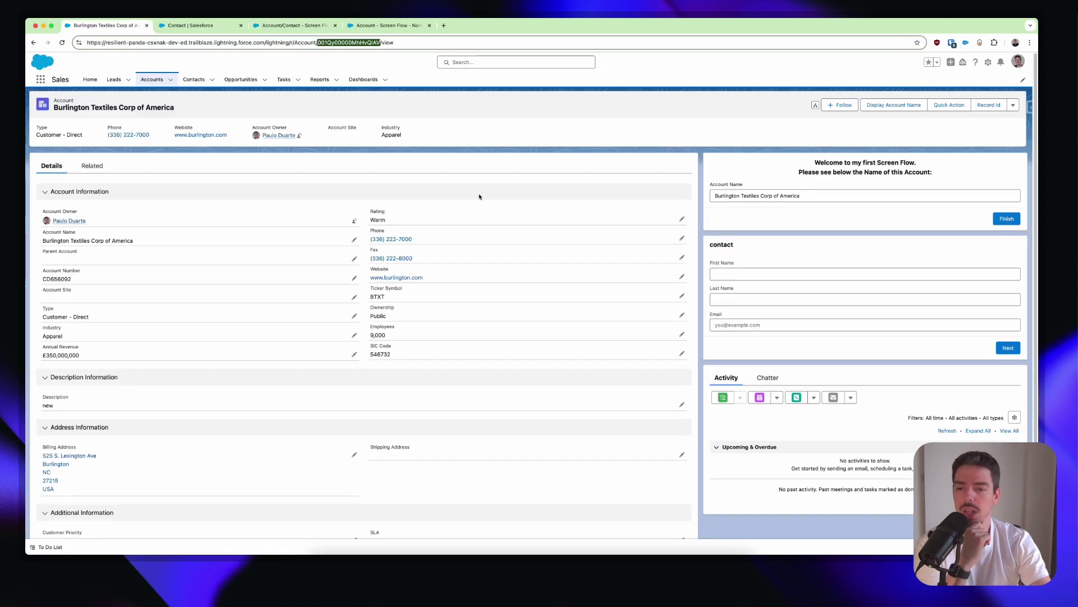
pyautogui.click(62, 43)
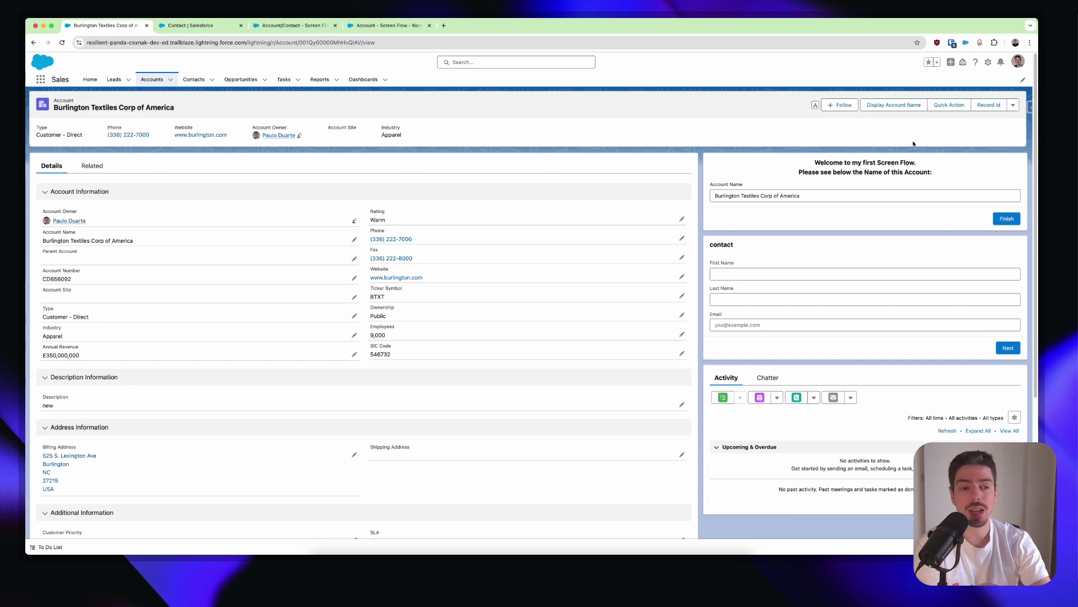
pyautogui.click(994, 108)
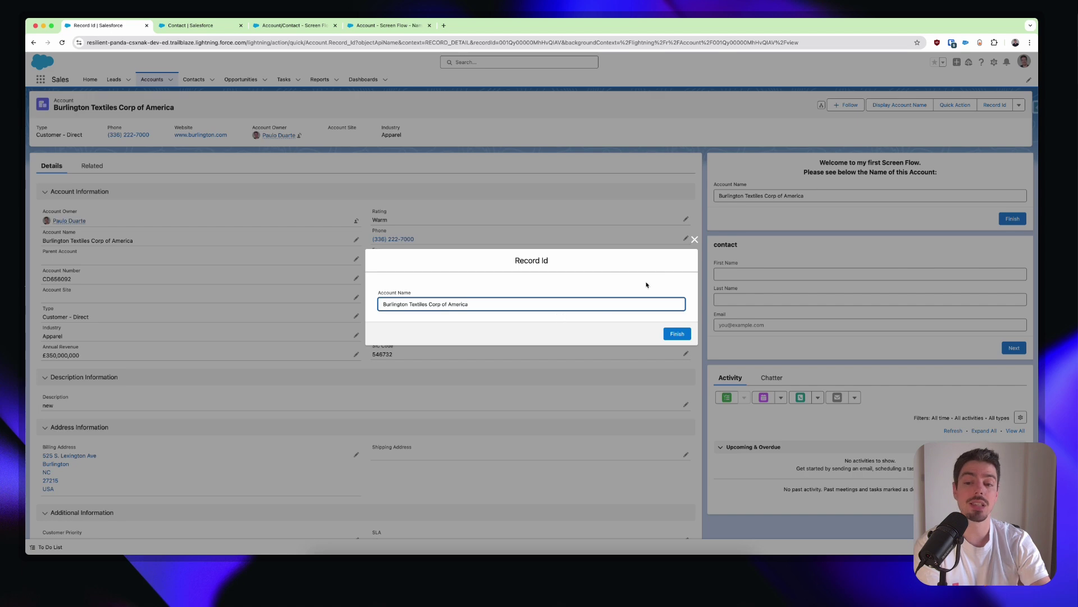
pyautogui.click(694, 240)
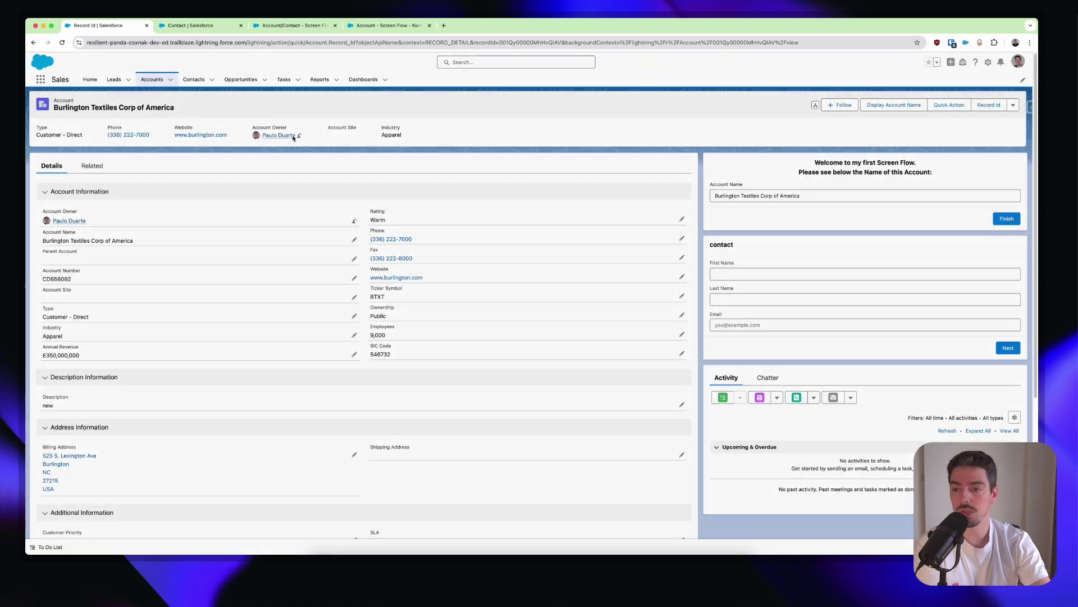
# Step: Test the Record Id action on the first contact in the All Contacts list and close its dialog
pyautogui.click(194, 79)
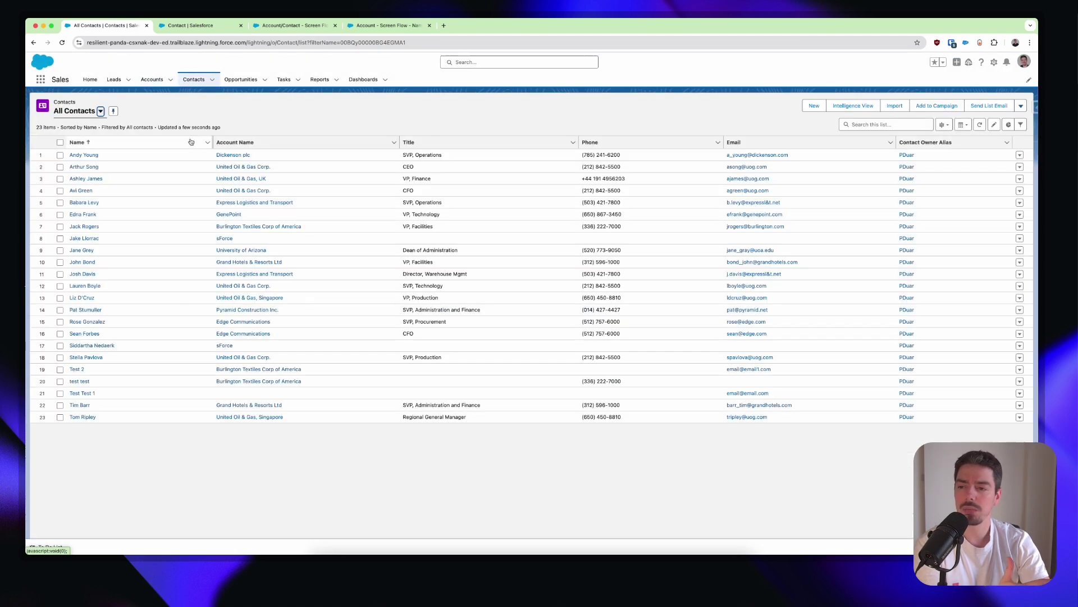
pyautogui.click(78, 154)
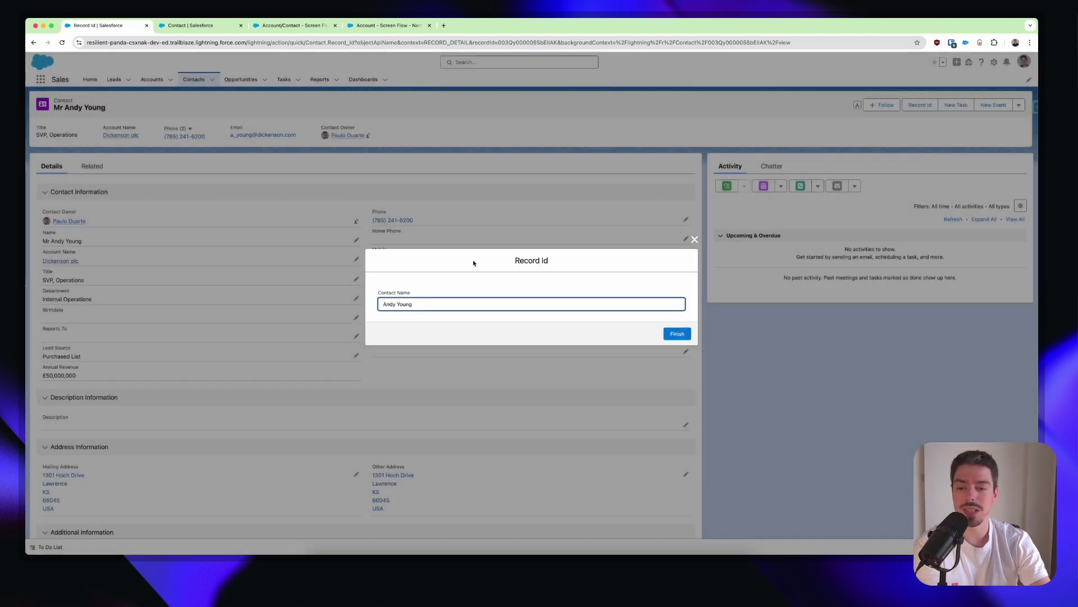
pyautogui.click(695, 240)
# Step: Open the GenePoint contact from the contacts list, test its Record Id action, and close the dialog
pyautogui.click(194, 79)
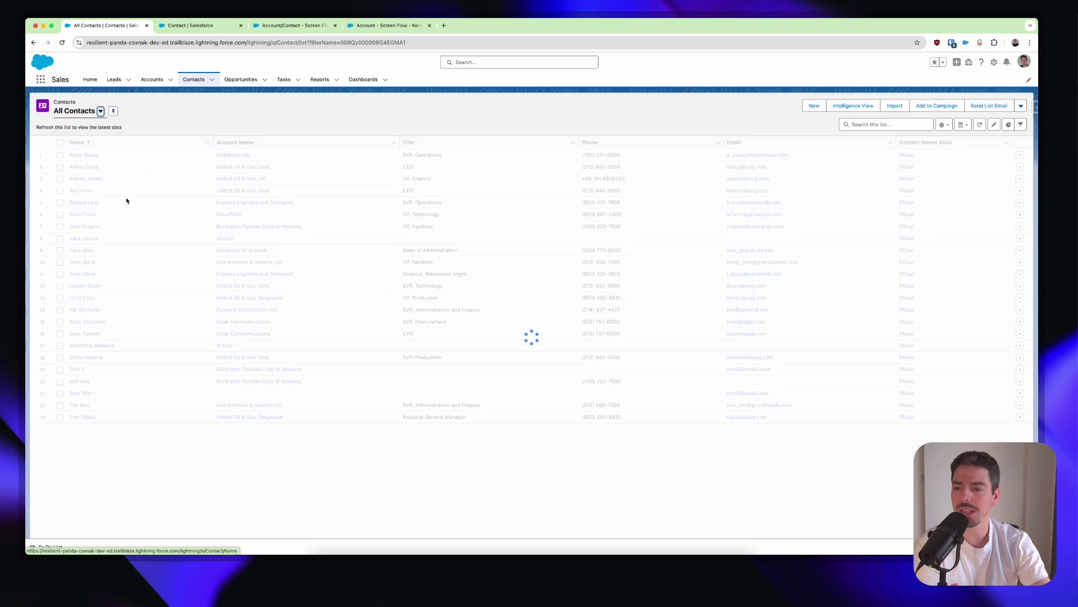
pyautogui.click(83, 214)
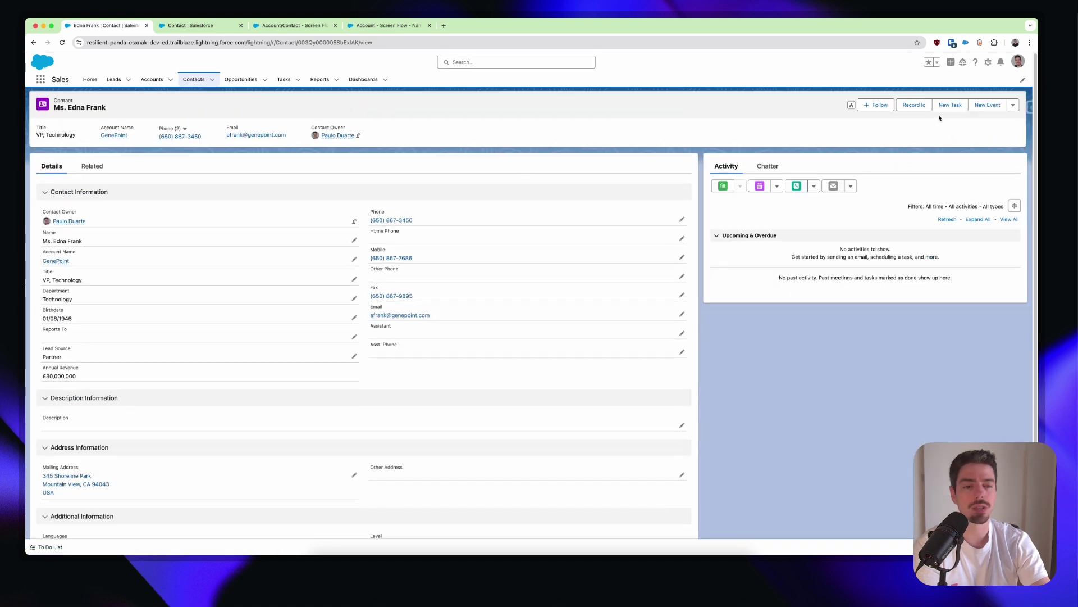
pyautogui.click(915, 105)
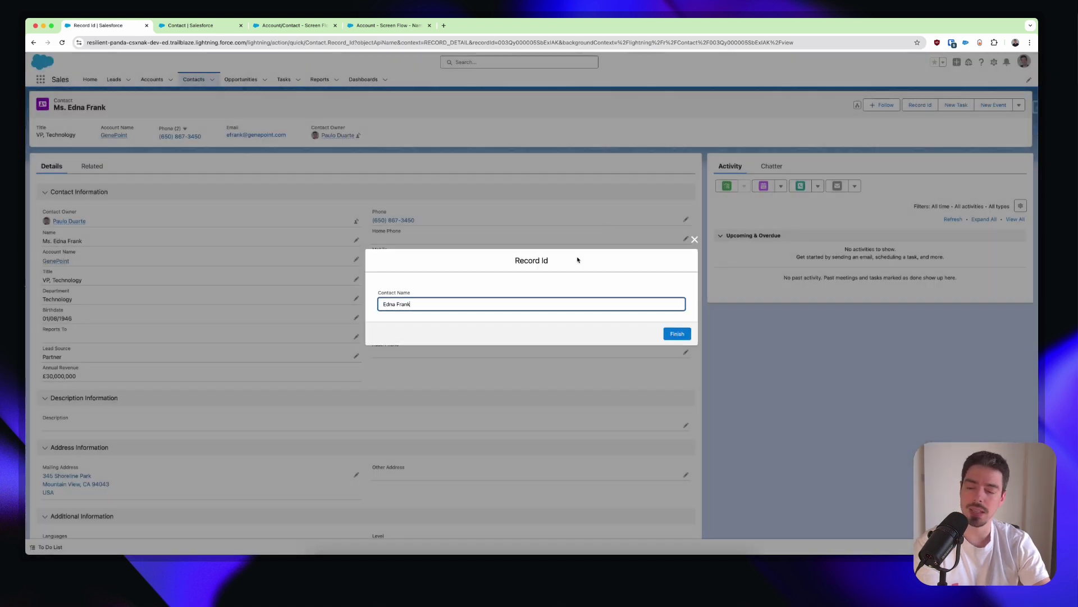
pyautogui.click(695, 240)
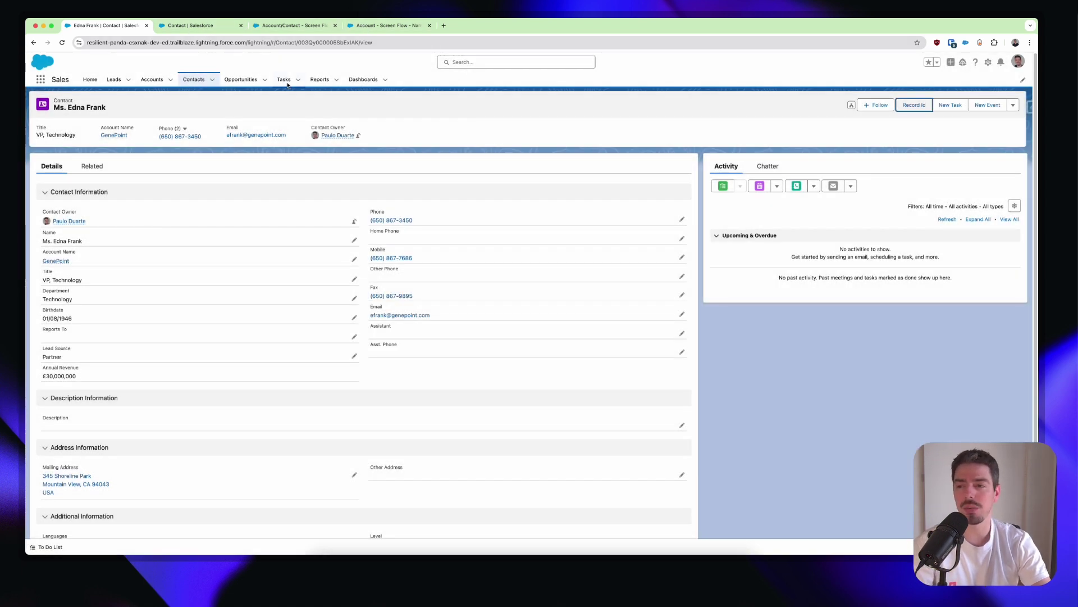
# Step: Close the old debug run and debug the activated flow version, using the GenePoint contact's record ID from the page address as recordId
pyautogui.click(296, 43)
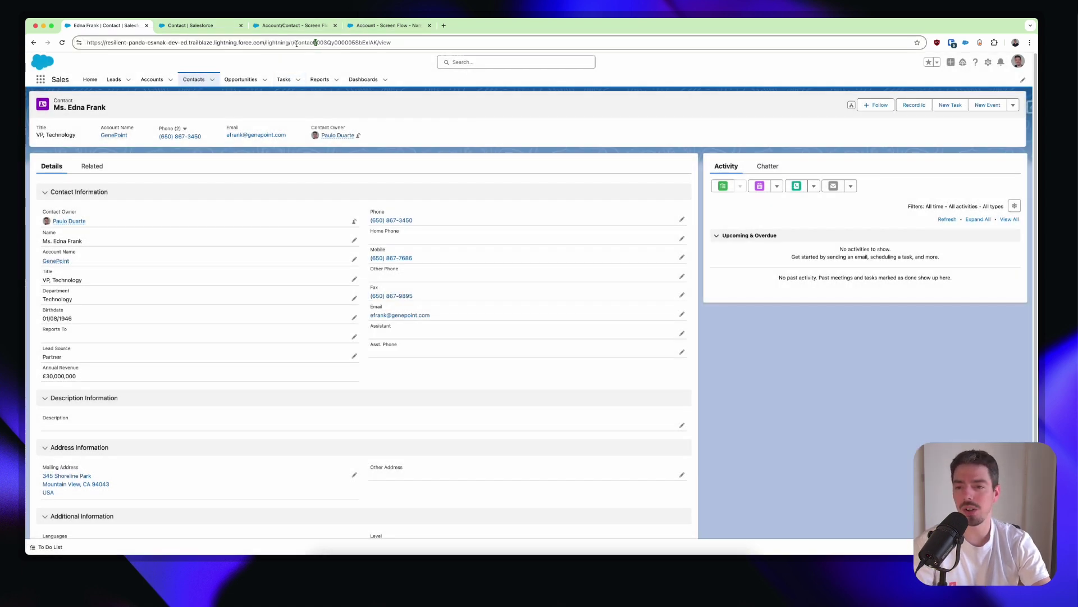
pyautogui.doubleClick(333, 43)
pyautogui.click(387, 25)
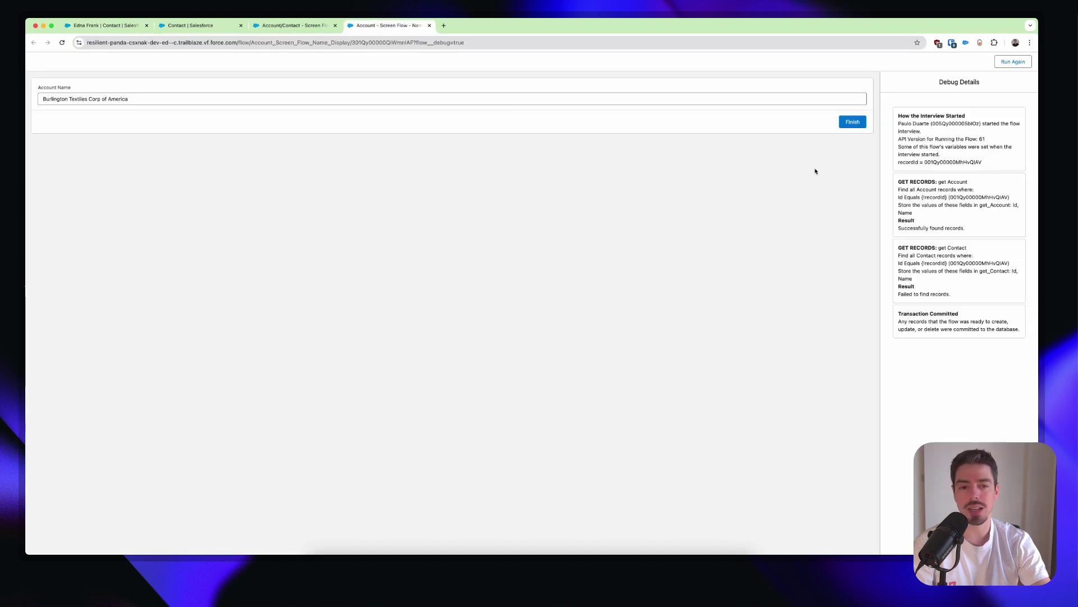
pyautogui.press('super+w')
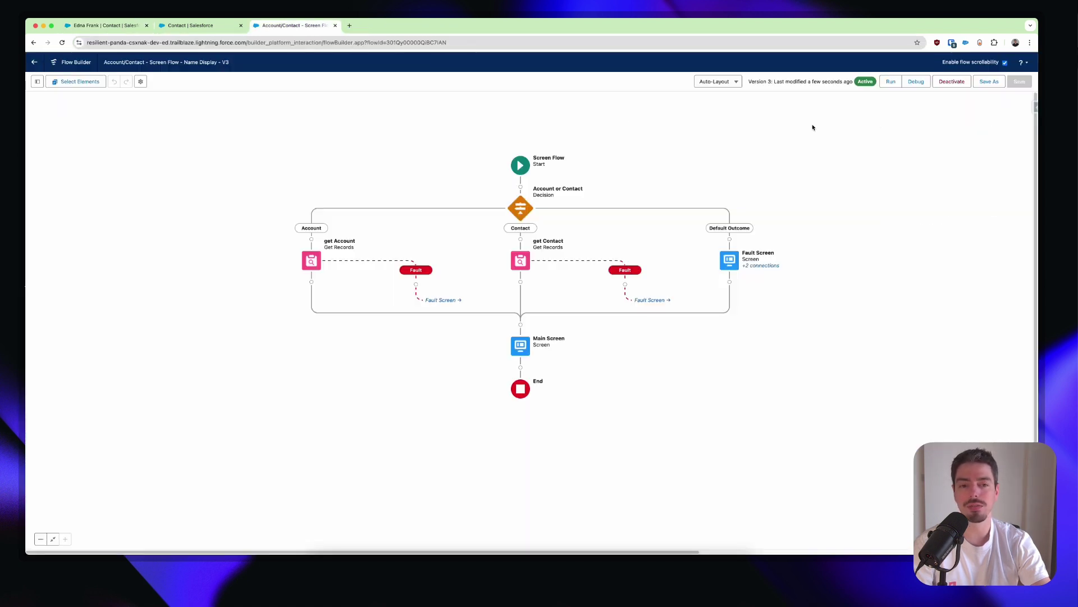
pyautogui.click(916, 85)
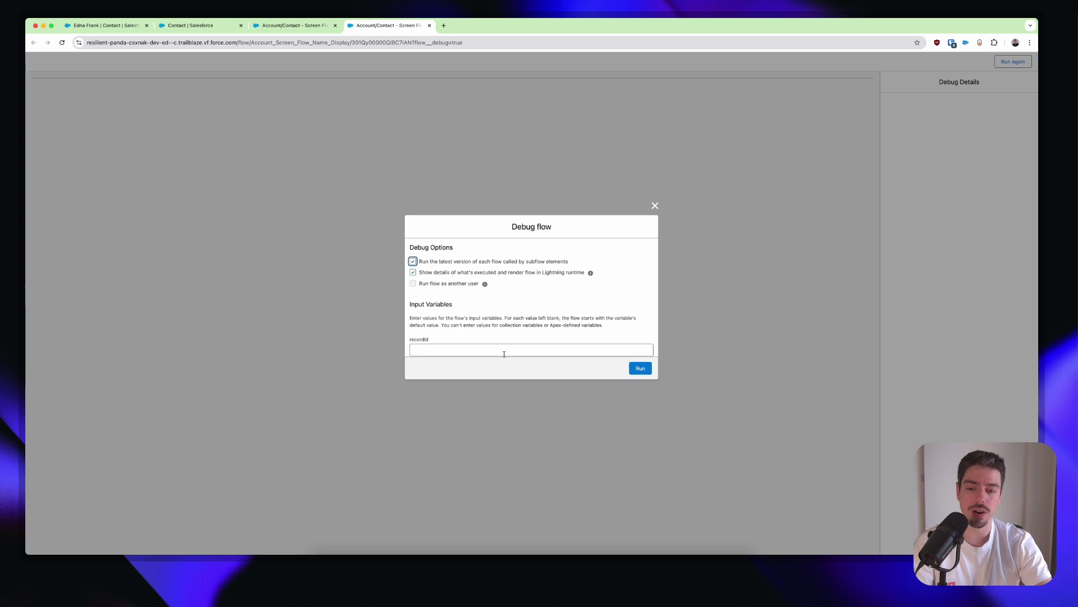
pyautogui.click(509, 350)
pyautogui.click(482, 382)
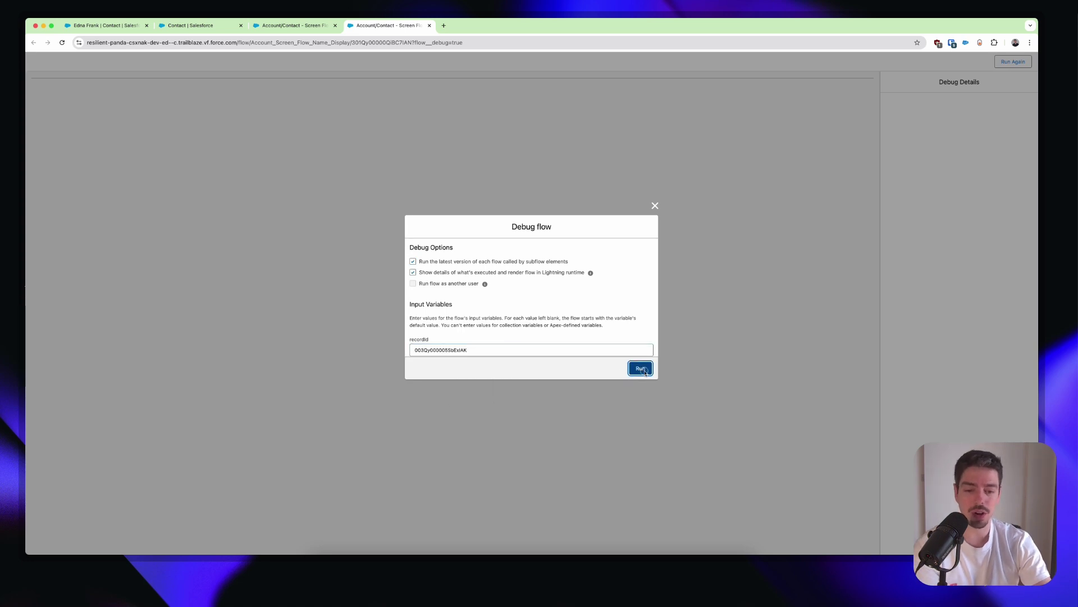
pyautogui.click(641, 368)
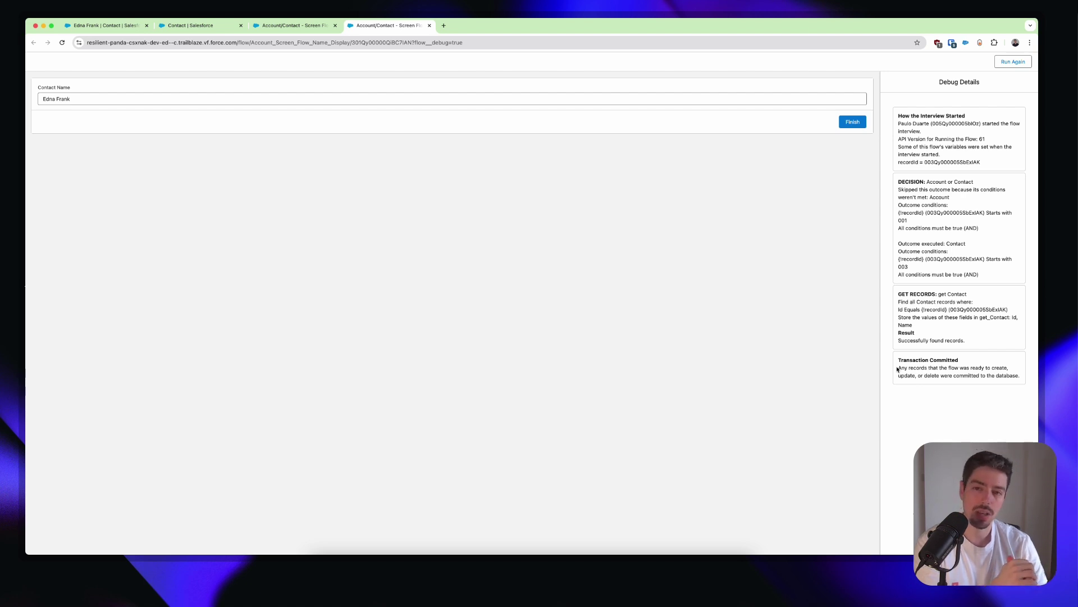
# Step: Back in the flow builder, add an End element directly after the Fault Screen on the Default Outcome path
pyautogui.click(272, 26)
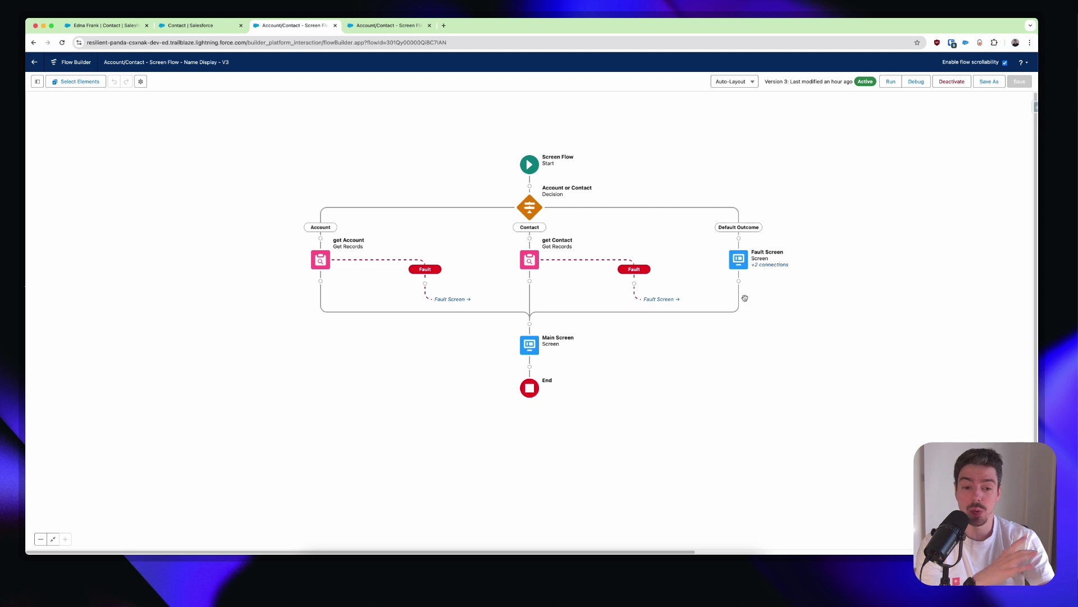
pyautogui.moveTo(739, 284)
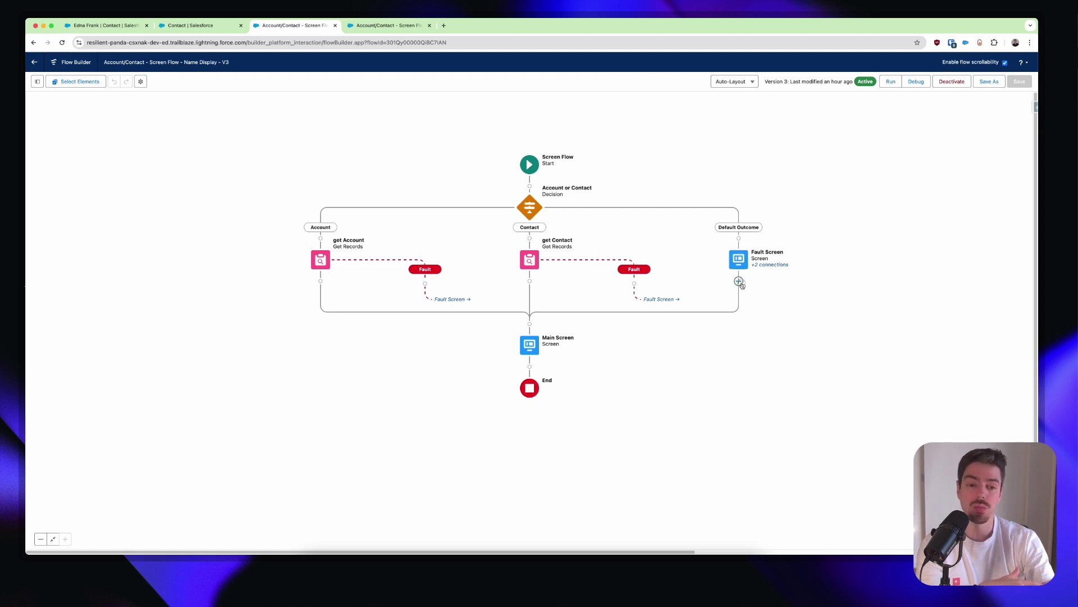
pyautogui.click(740, 282)
pyautogui.scroll(-5, 740, 368)
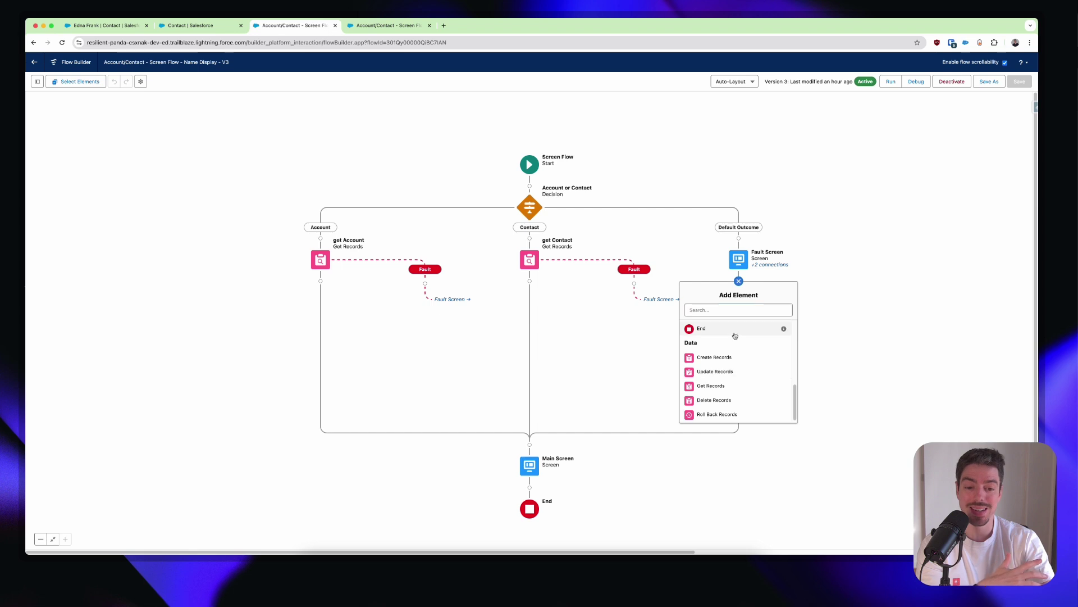
pyautogui.click(734, 332)
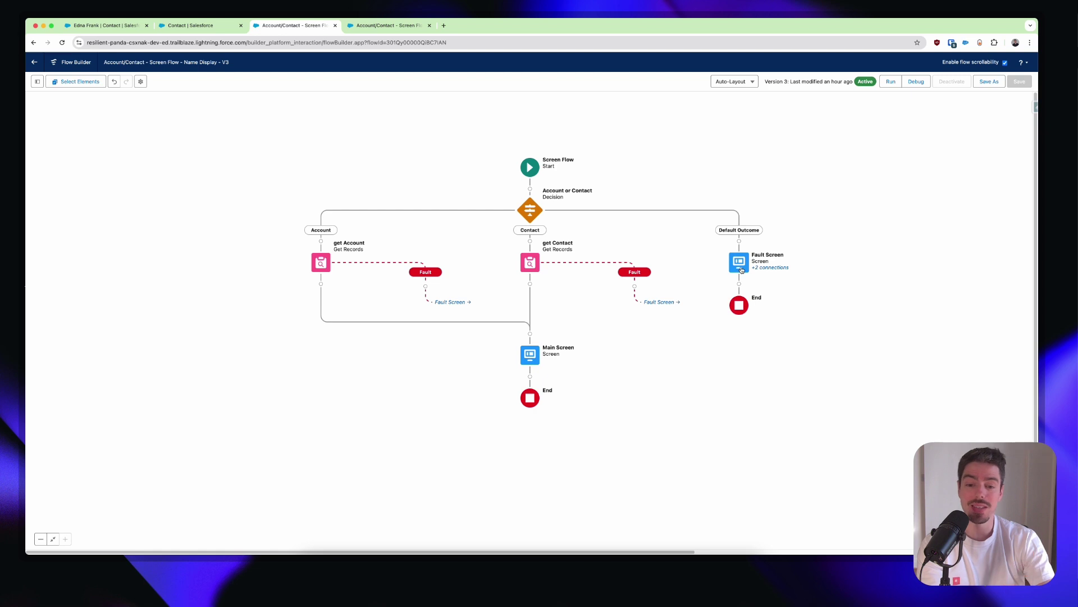
# Step: Save the flow as another new version with the label and description kept, and activate that version
pyautogui.click(989, 82)
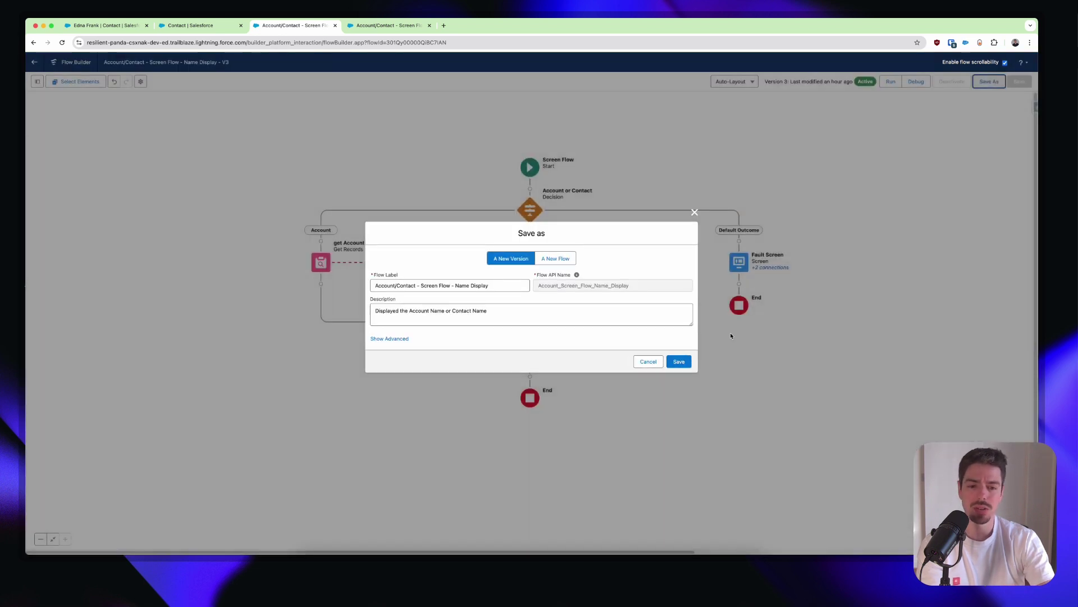
pyautogui.click(679, 360)
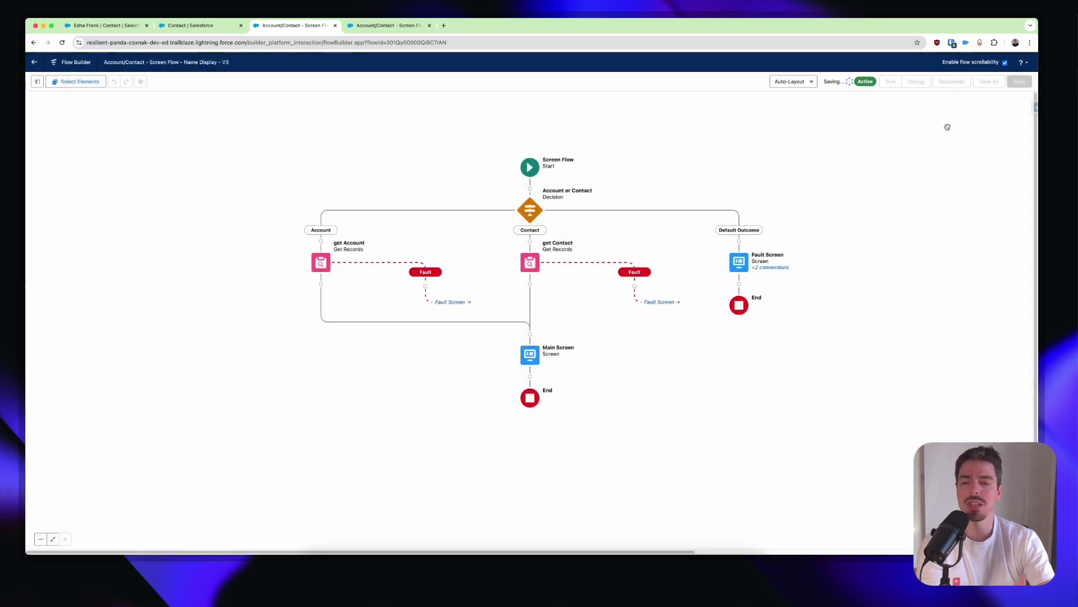
pyautogui.click(957, 85)
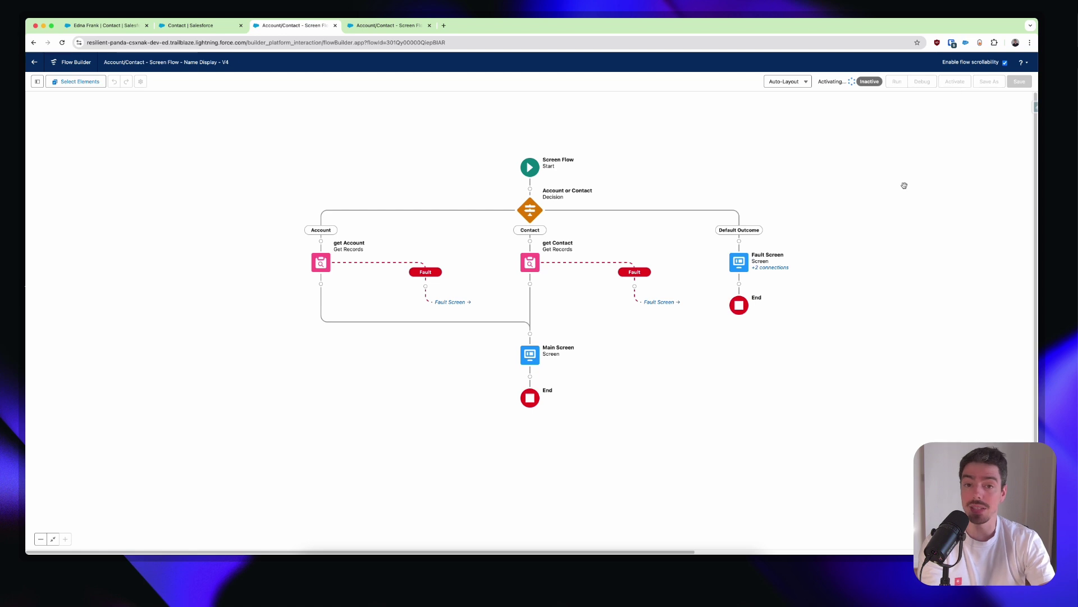